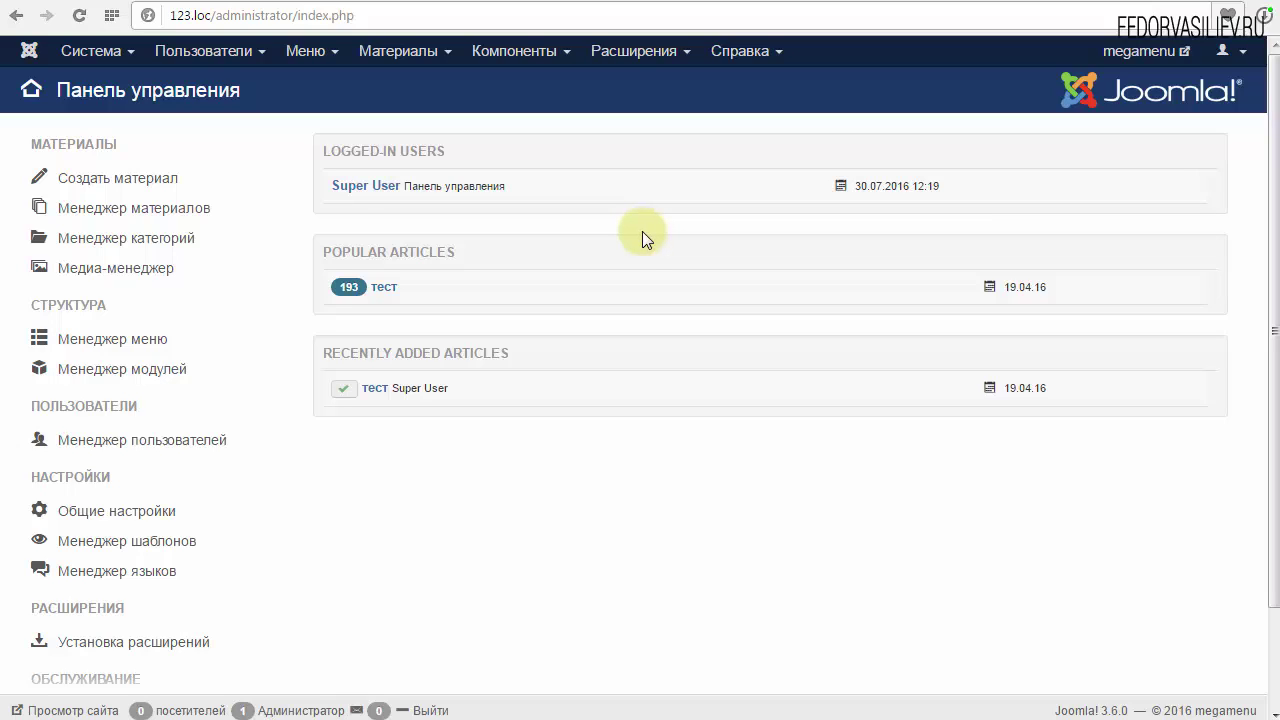
# Upload and install the Gridbox extension package through the Joomla extension installer
pyautogui.click(633, 51)
pyautogui.click(650, 88)
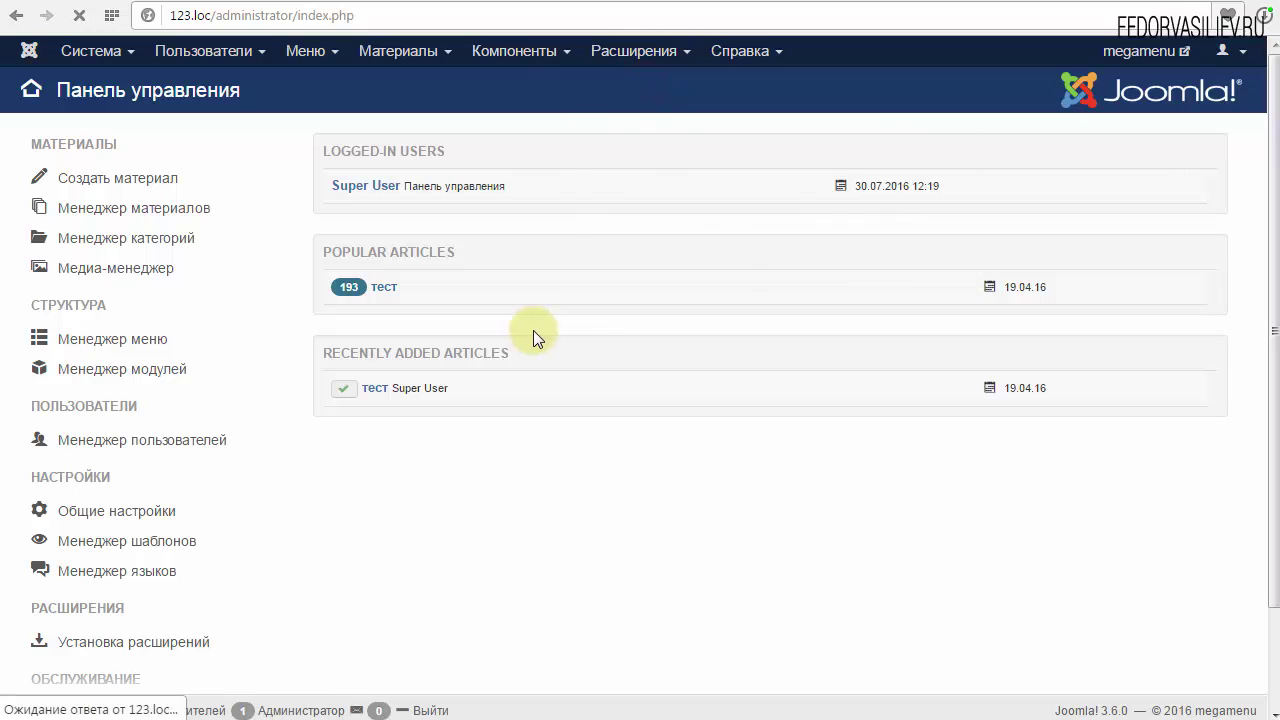
pyautogui.moveTo(83, 297); pyautogui.dragTo(553, 308)
pyautogui.click(472, 372)
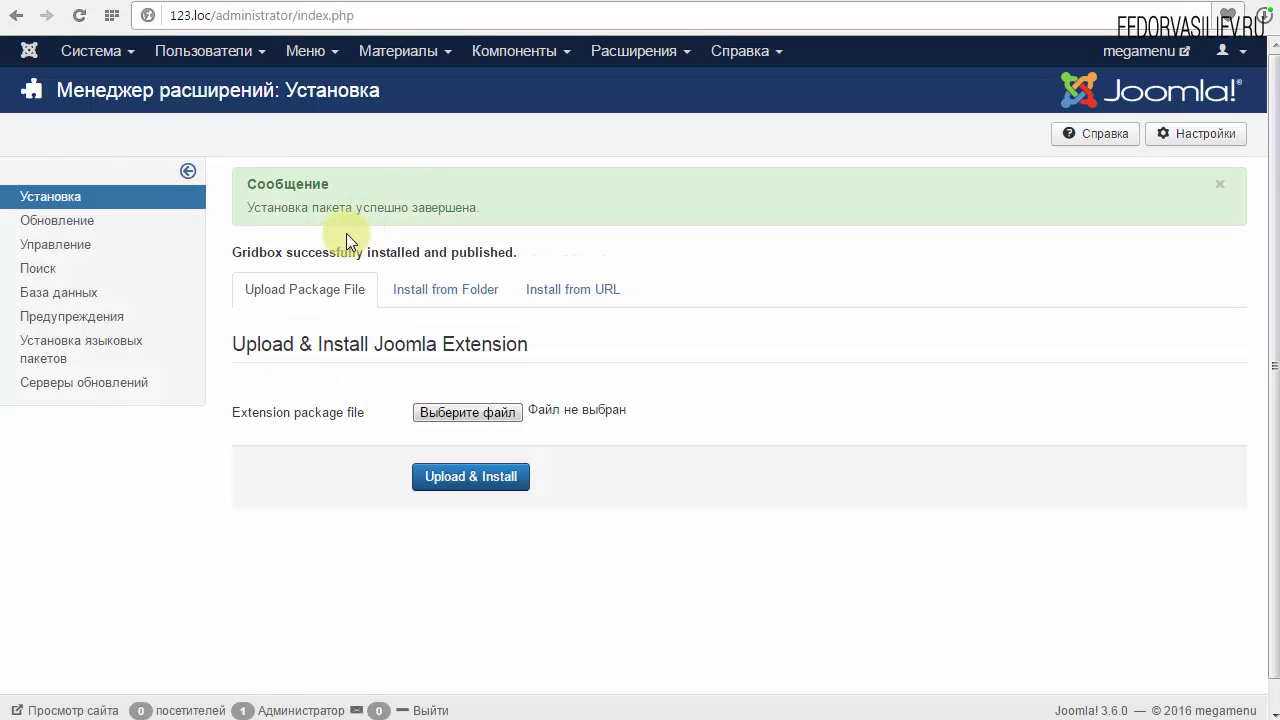
pyautogui.moveTo(474, 207); pyautogui.dragTo(308, 207)
pyautogui.click(298, 207)
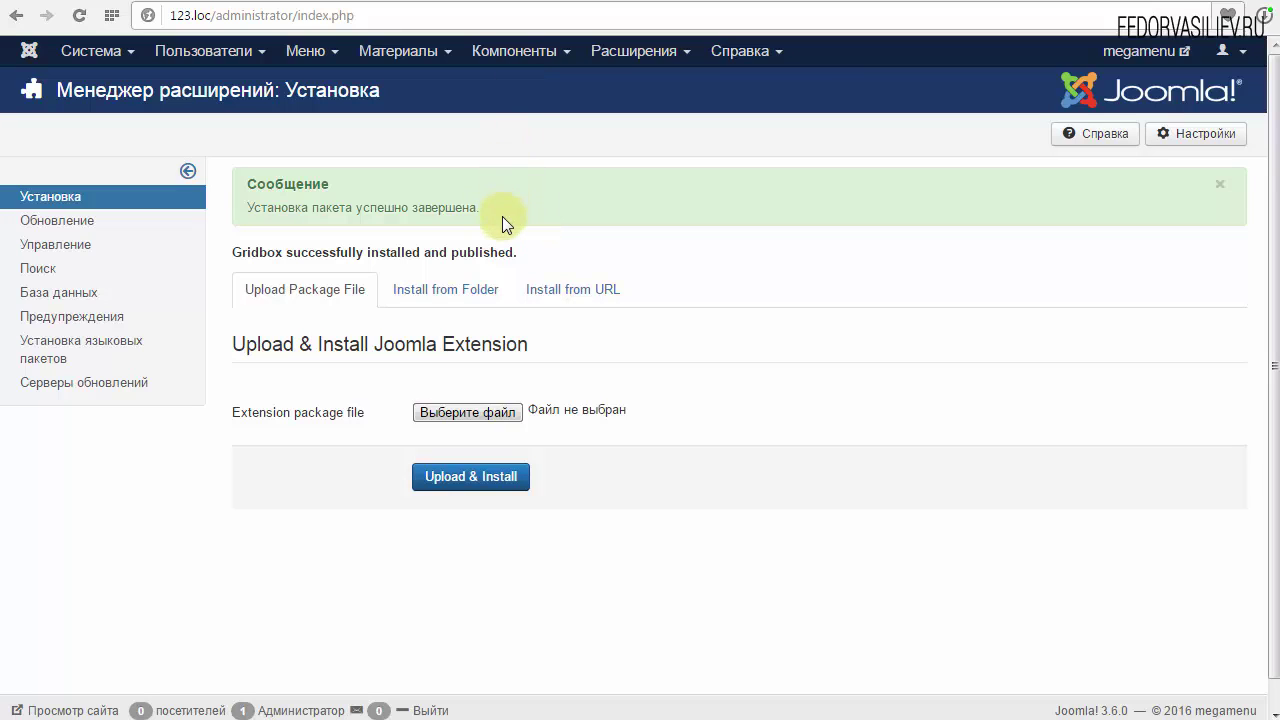
# Open the Gridbox component on its pages manager
pyautogui.click(522, 50)
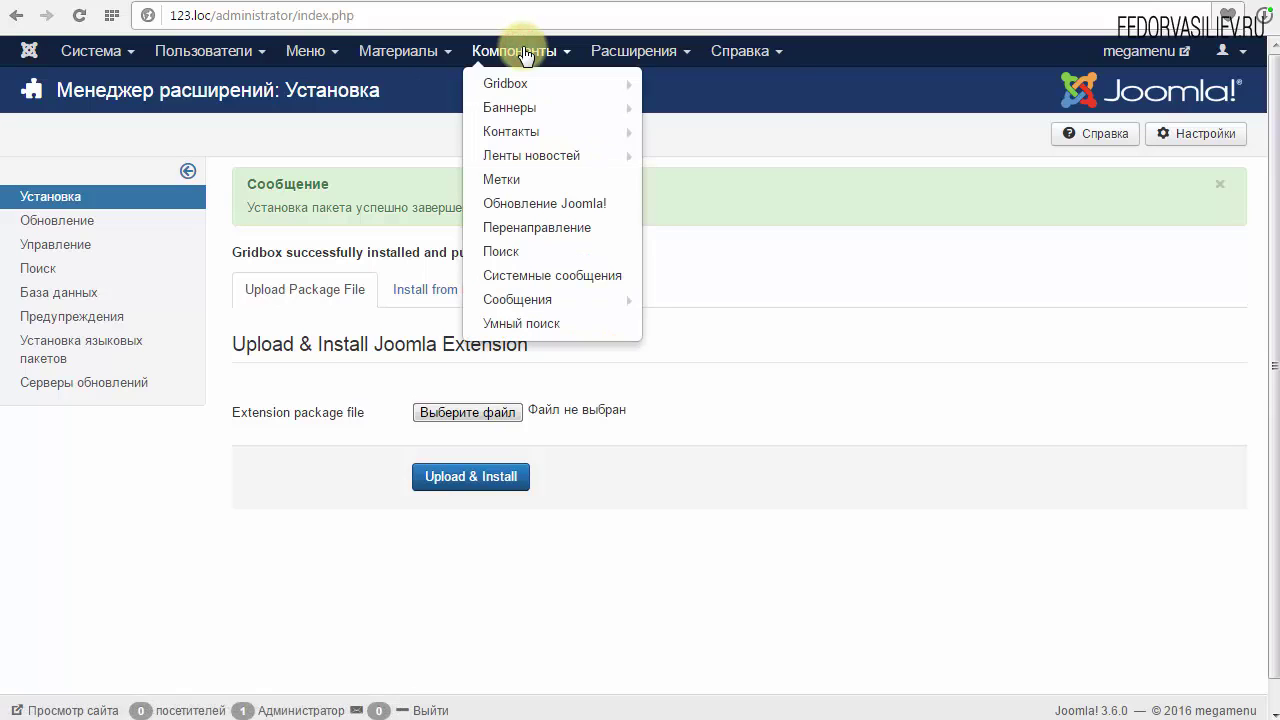
pyautogui.moveTo(506, 90)
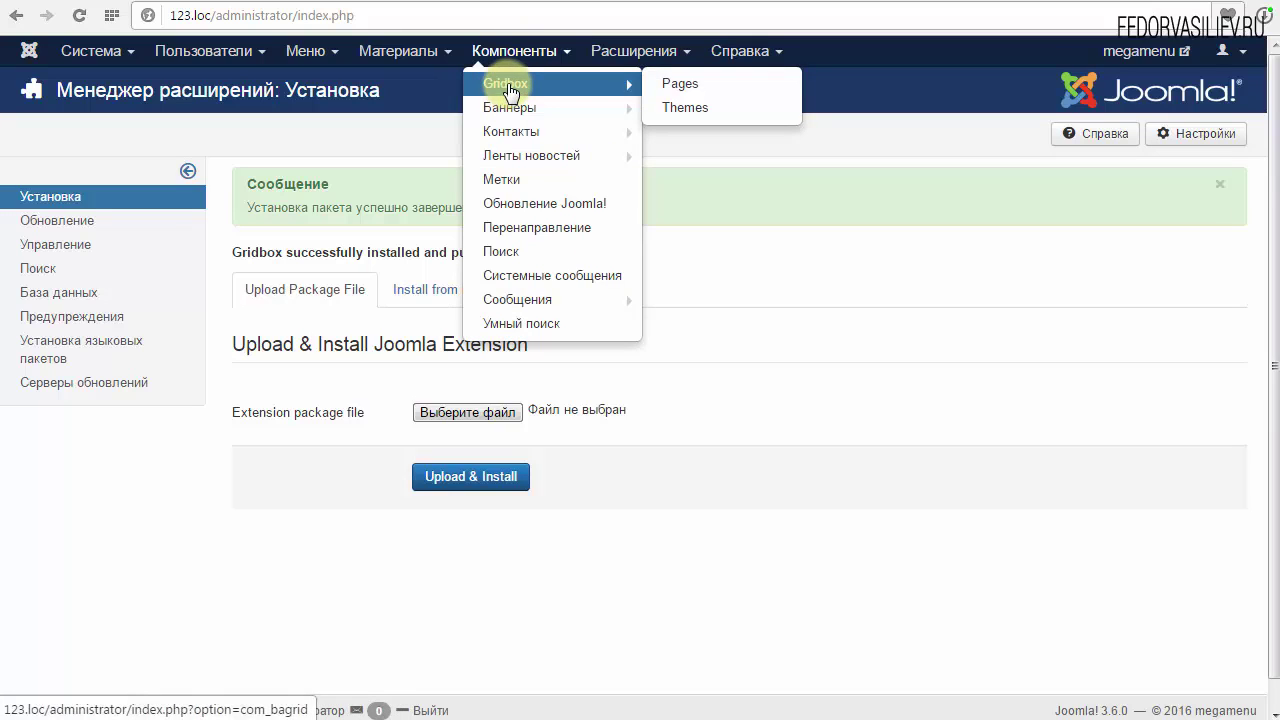
pyautogui.click(507, 86)
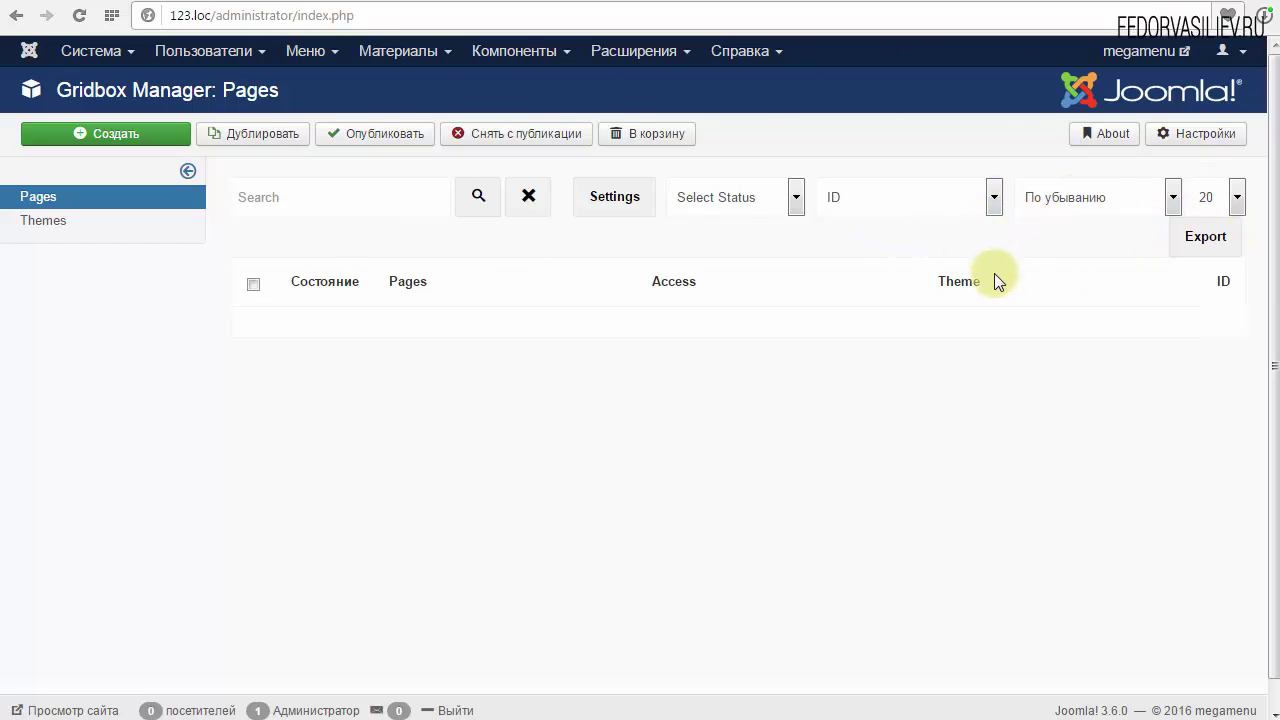
# Review the Gridbox access permission options, then leave them without saving
pyautogui.click(1193, 133)
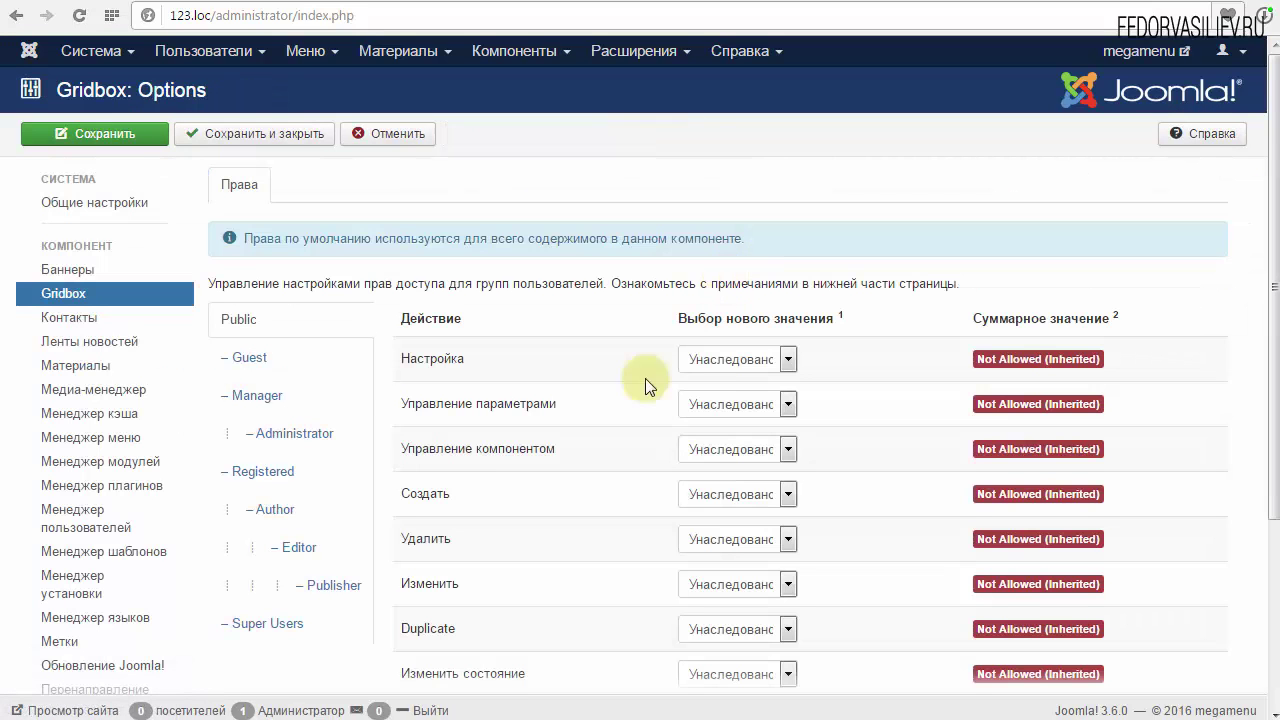
pyautogui.scroll(-3, 528, 425)
pyautogui.scroll(3, 529, 426)
pyautogui.click(388, 138)
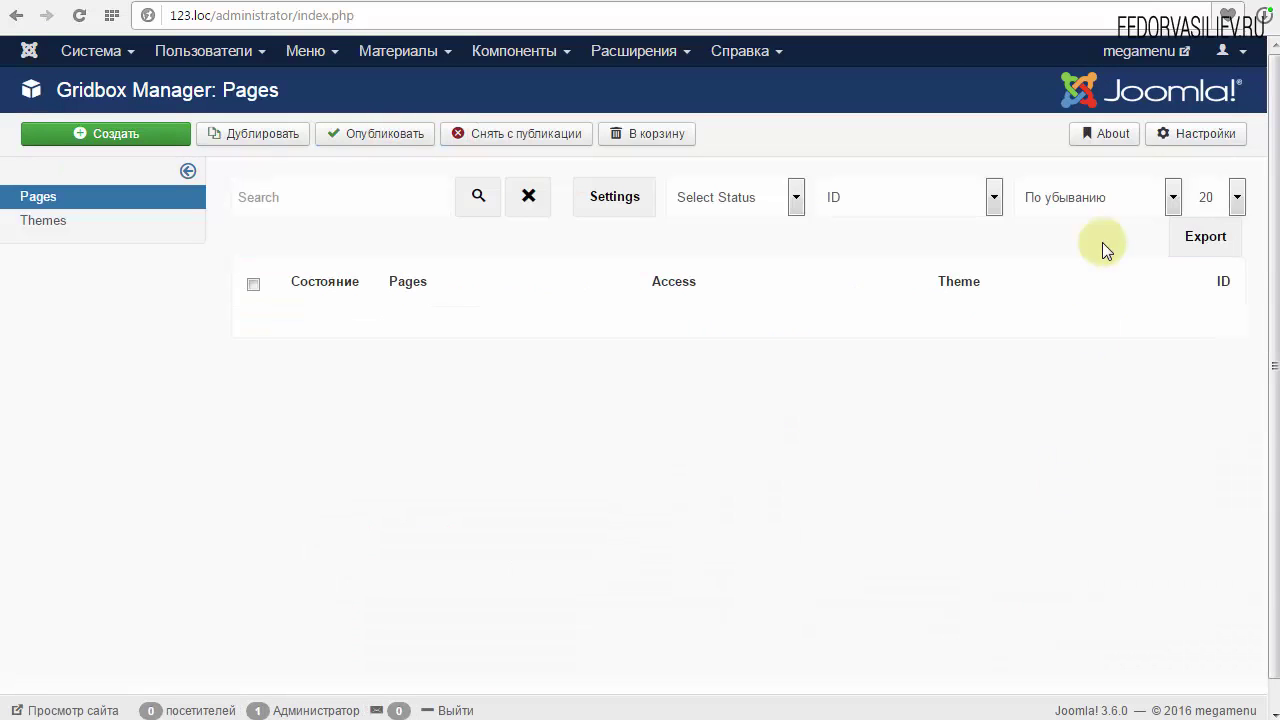
# Read the license, copyright, contact and version details in Gridbox's About information, then close it
pyautogui.click(1111, 140)
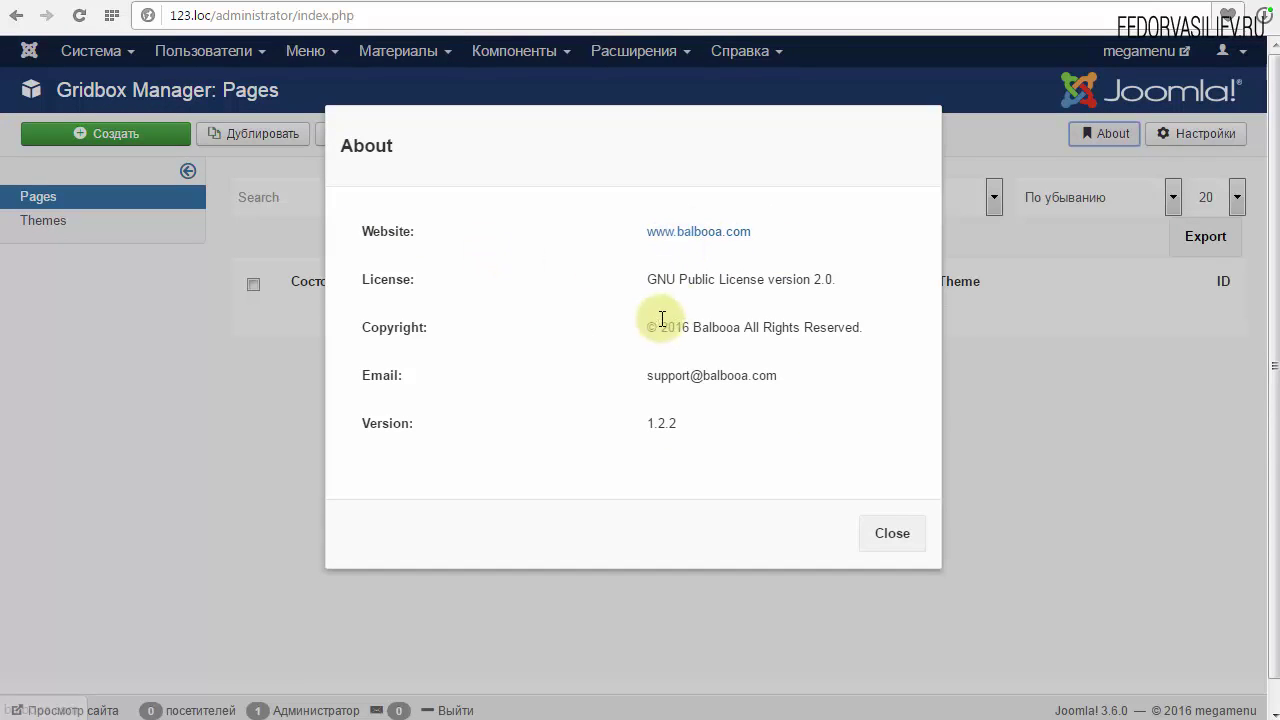
pyautogui.moveTo(654, 279); pyautogui.dragTo(818, 273)
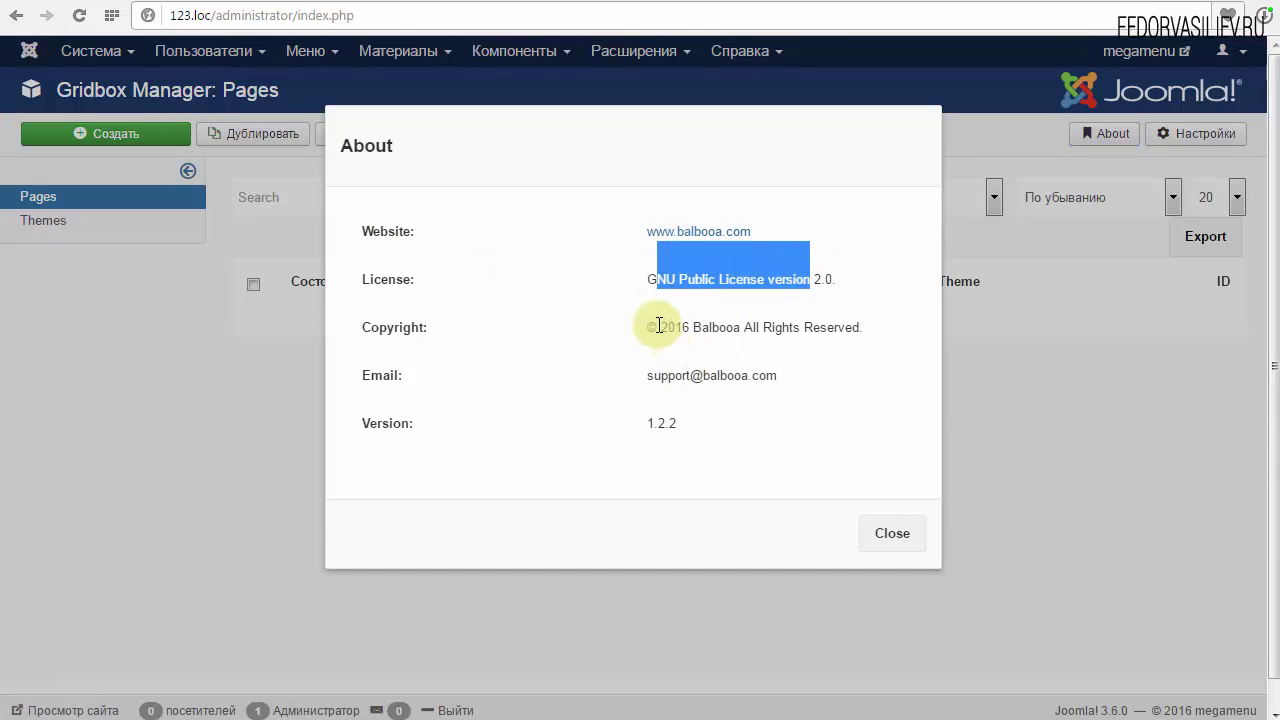
pyautogui.moveTo(652, 327); pyautogui.dragTo(775, 325)
pyautogui.moveTo(645, 375); pyautogui.dragTo(797, 372)
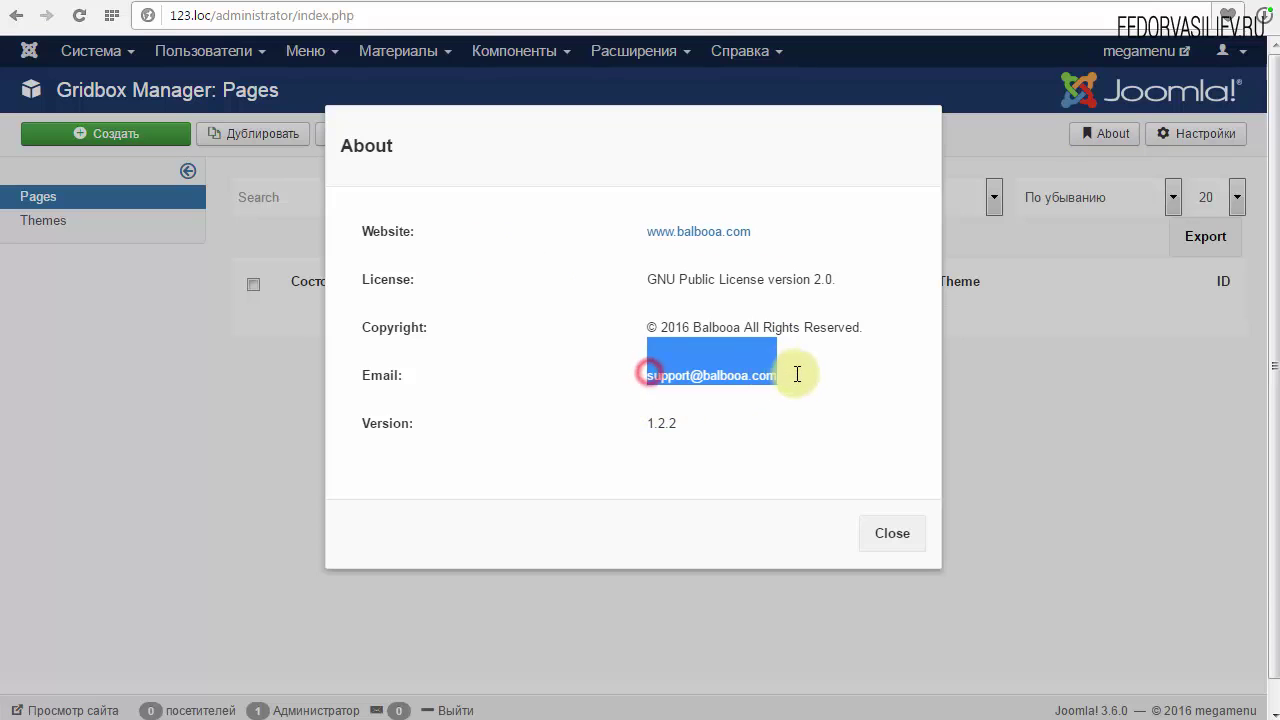
pyautogui.click(680, 424)
pyautogui.moveTo(678, 423); pyautogui.dragTo(617, 429)
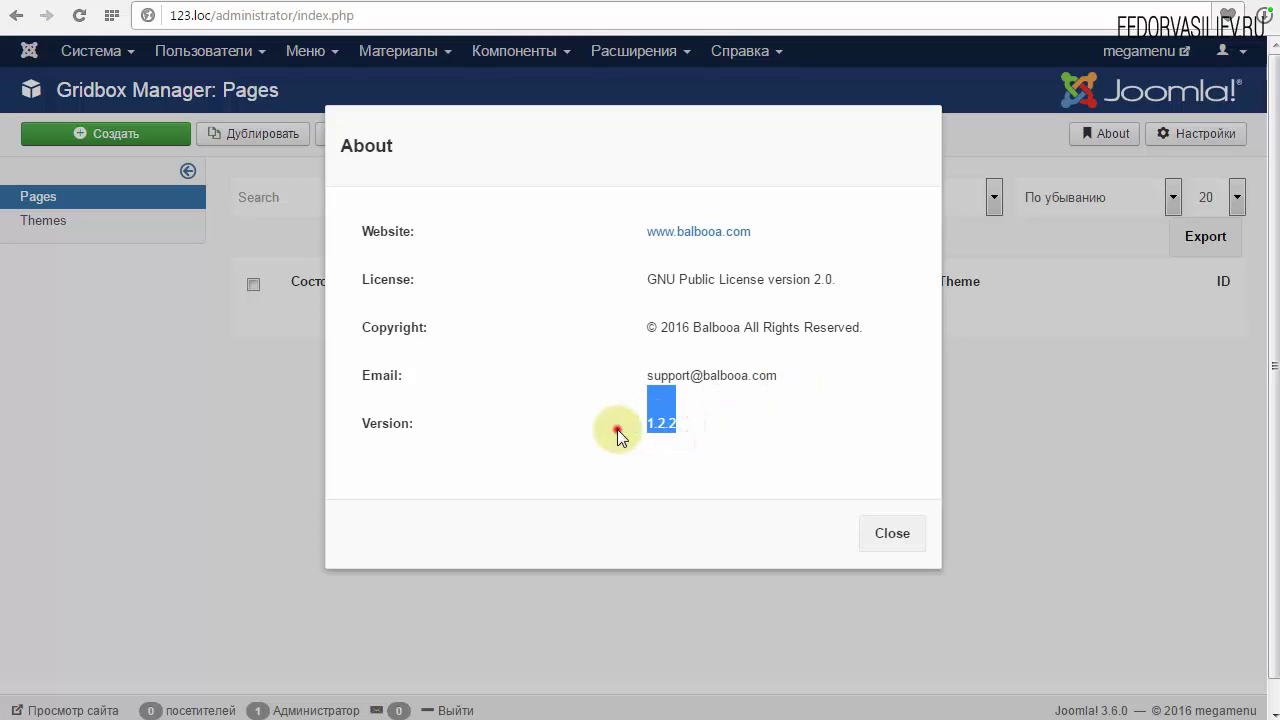
pyautogui.click(886, 545)
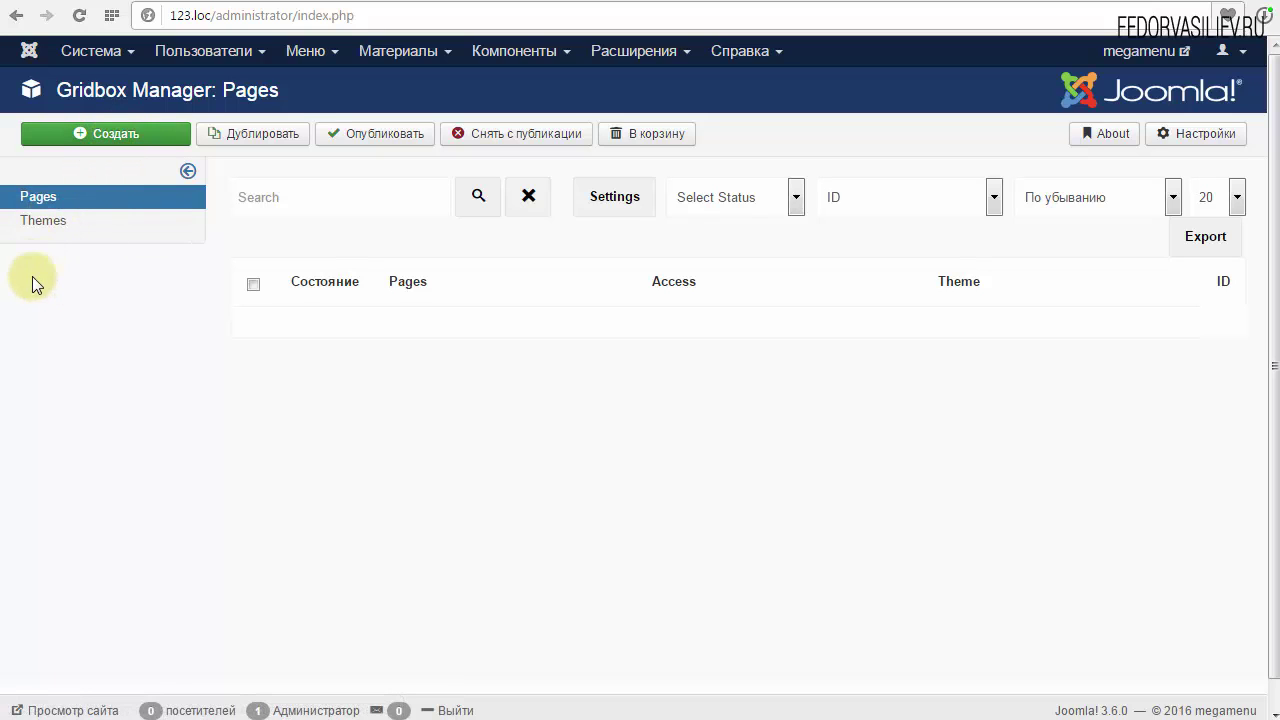
# Open the Gridbox themes list and try to open the theme settings with no theme selected
pyautogui.click(44, 229)
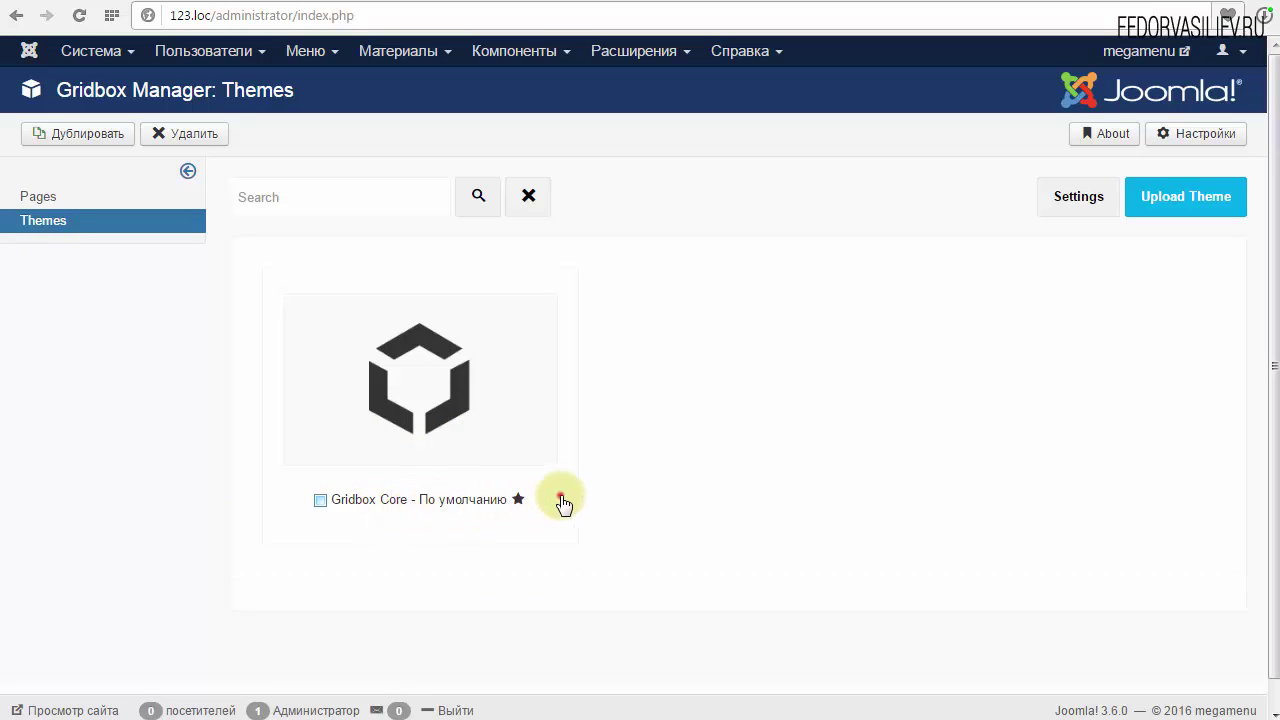
pyautogui.moveTo(563, 500); pyautogui.dragTo(369, 505)
pyautogui.click(697, 421)
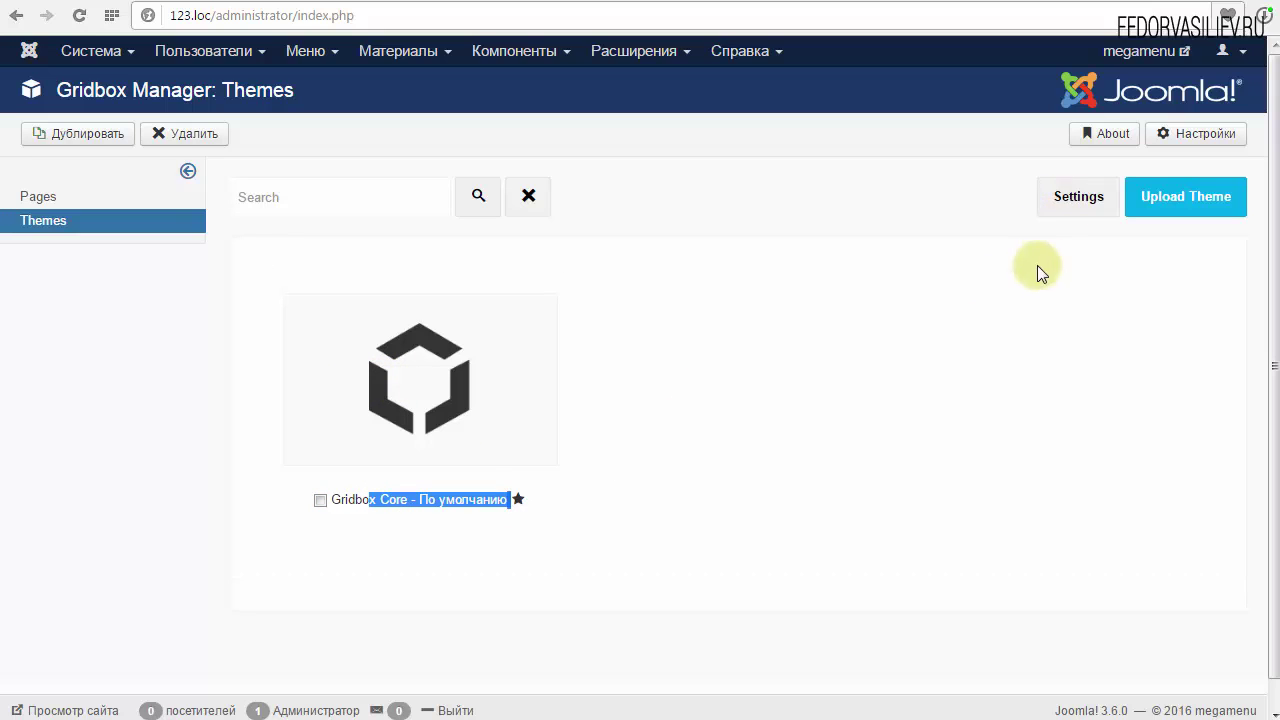
pyautogui.click(1066, 204)
pyautogui.press('Escape')
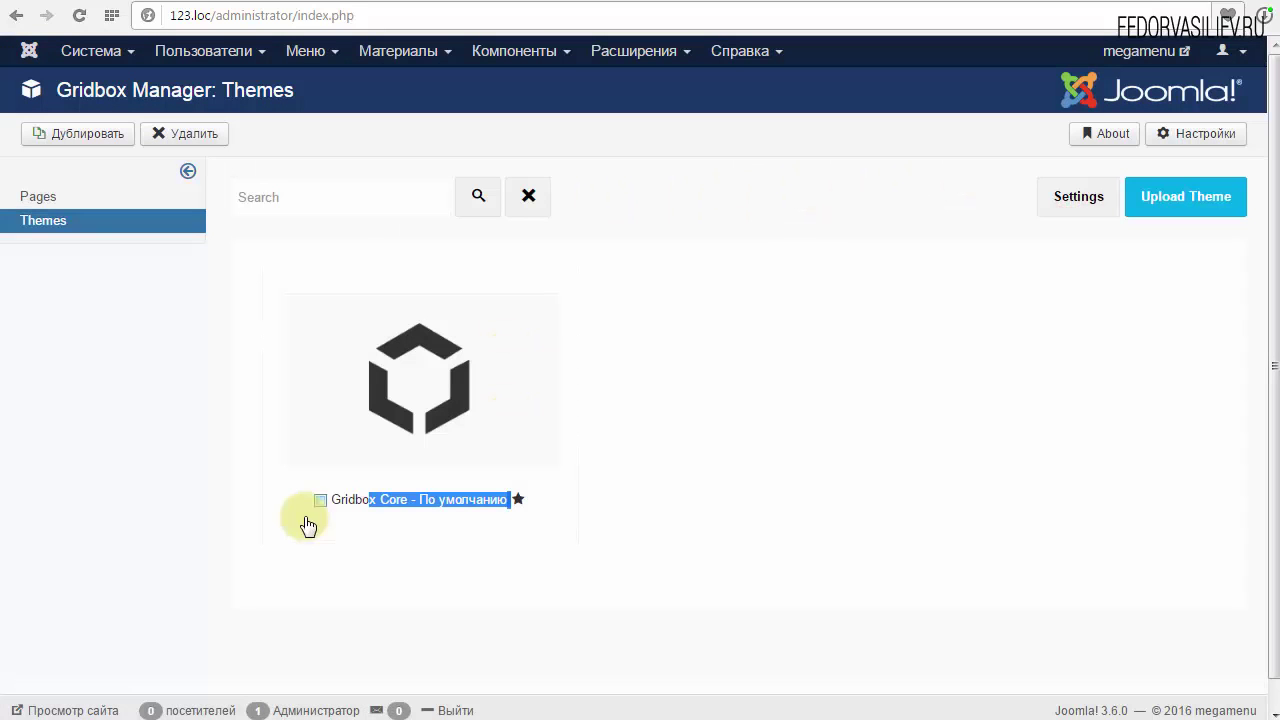
# Select the Gridbox Core theme and examine its name and default option in the theme settings, closing them without changes
pyautogui.click(314, 512)
pyautogui.click(321, 502)
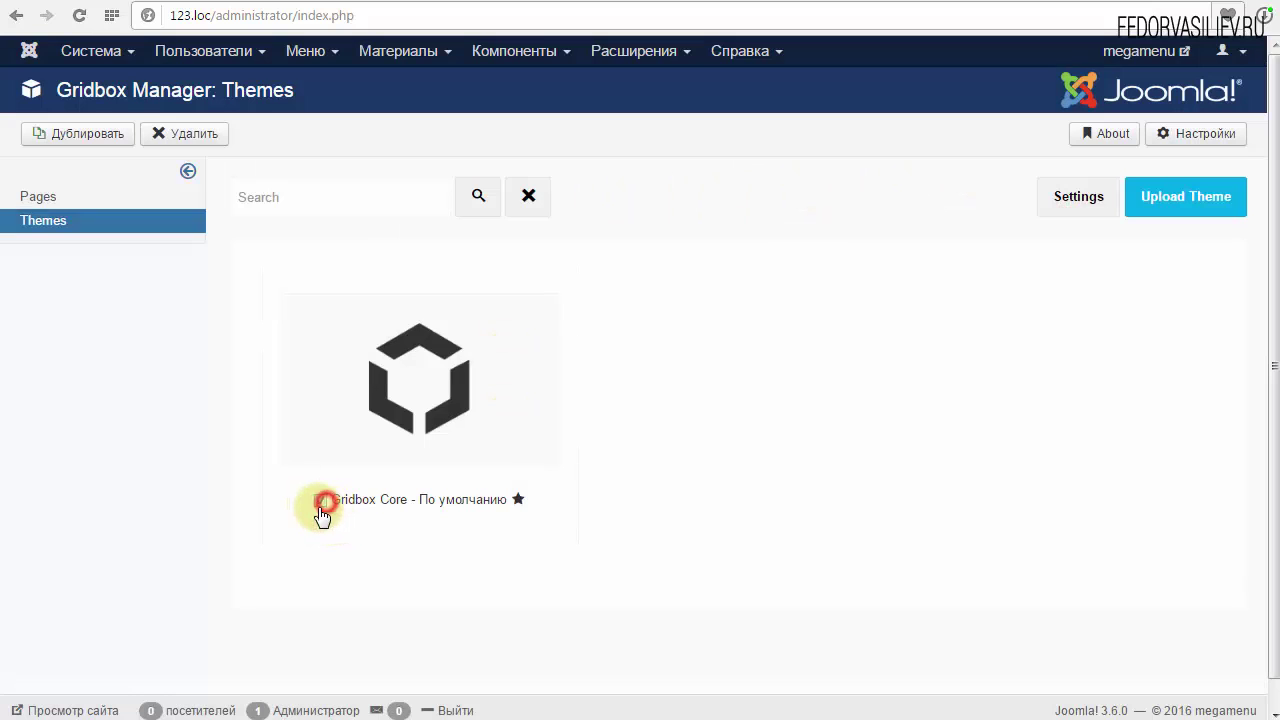
pyautogui.click(1060, 203)
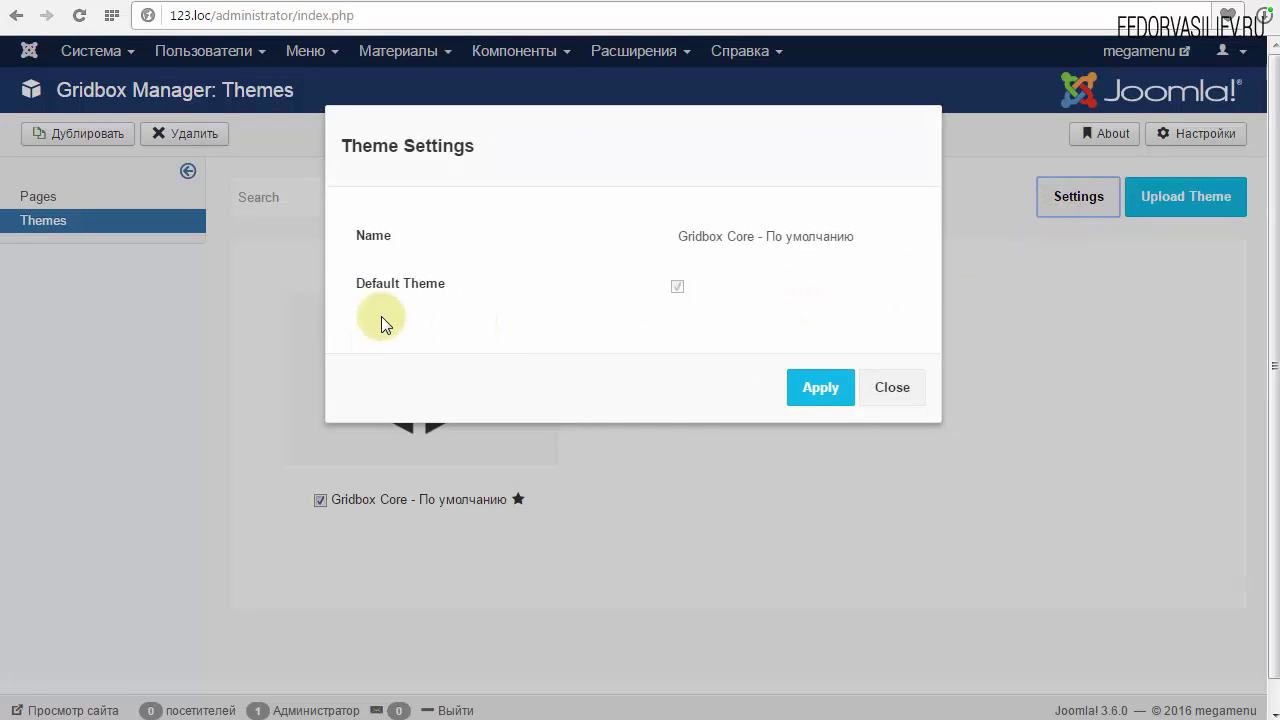
pyautogui.click(723, 237)
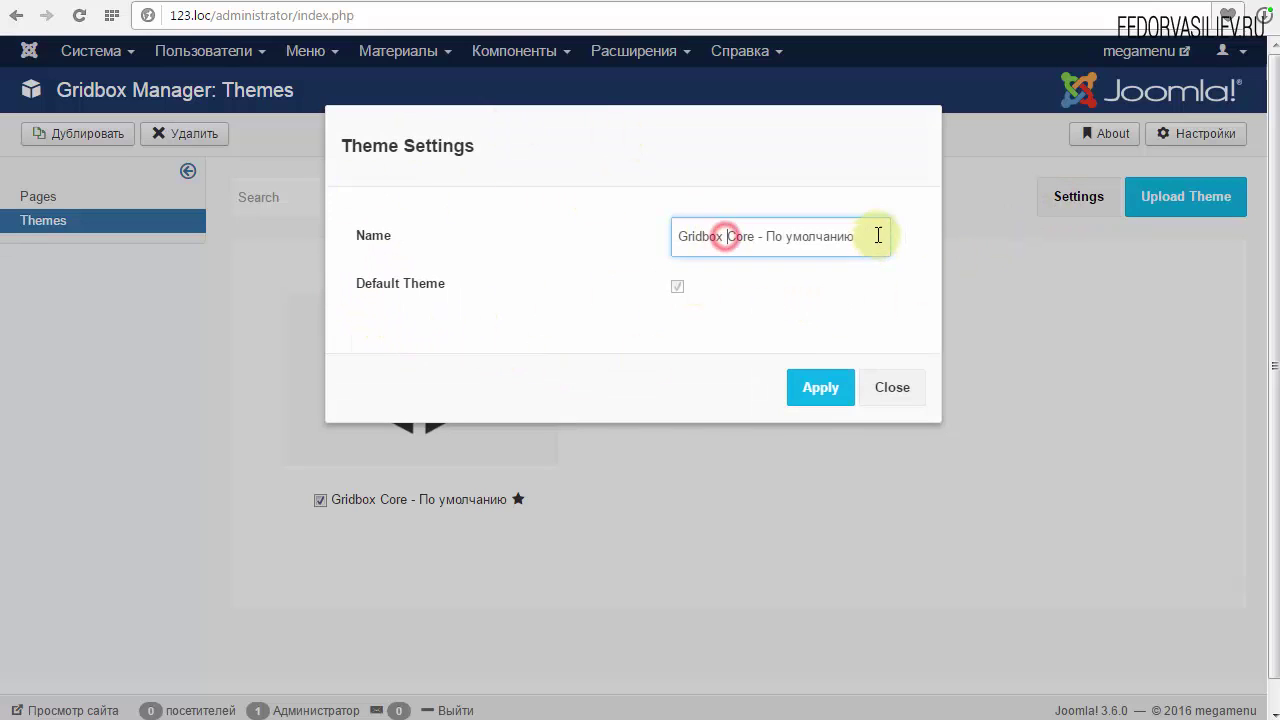
pyautogui.moveTo(870, 236); pyautogui.dragTo(600, 237)
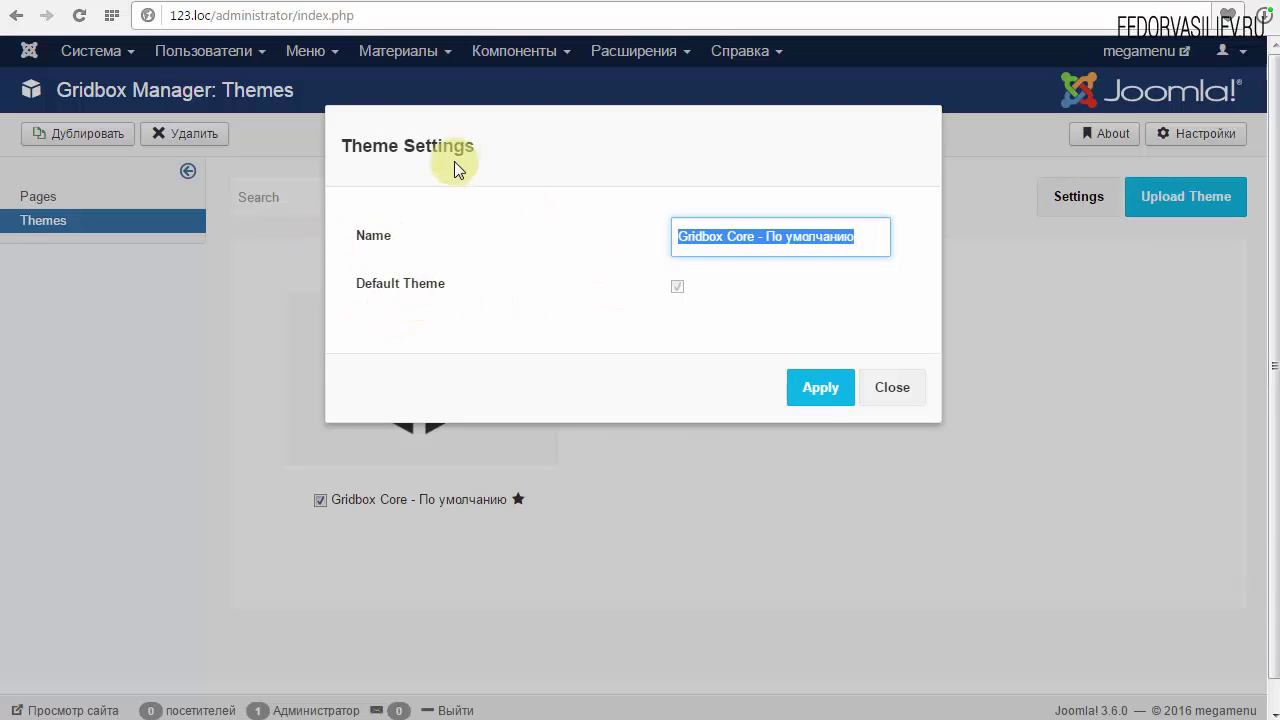
pyautogui.click(743, 240)
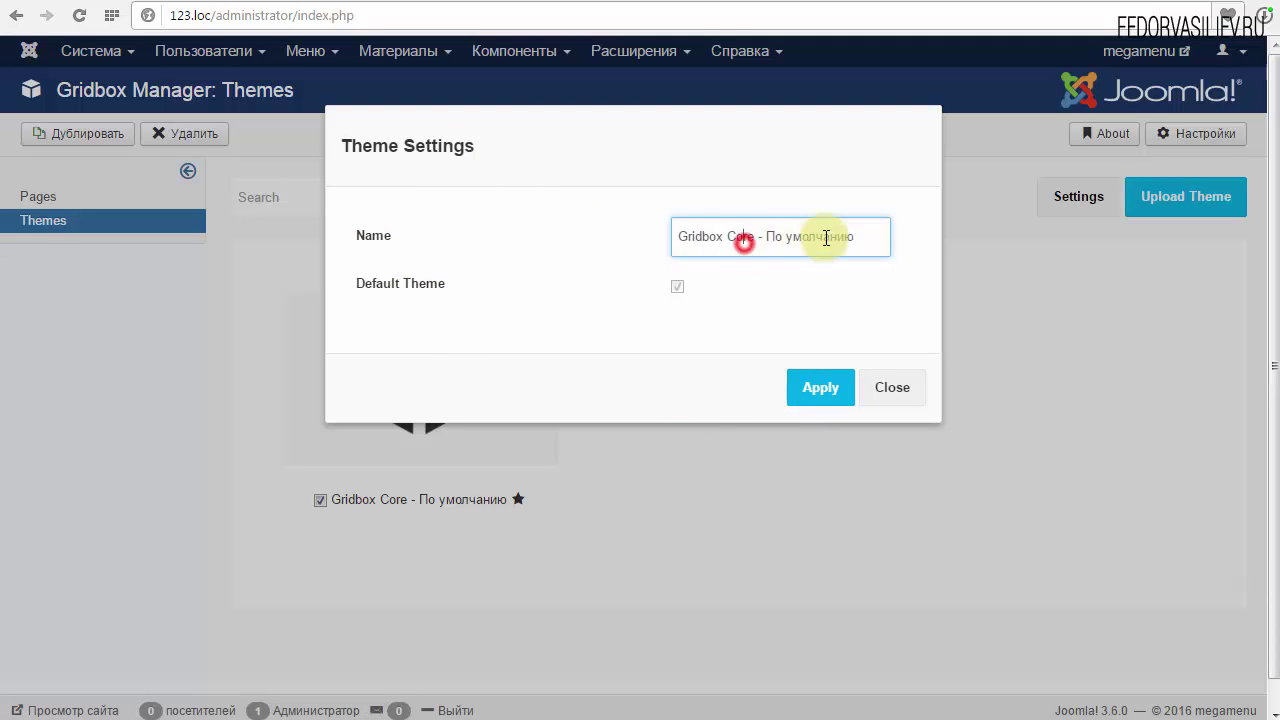
pyautogui.click(861, 232)
pyautogui.moveTo(861, 232); pyautogui.dragTo(680, 248)
pyautogui.click(714, 234)
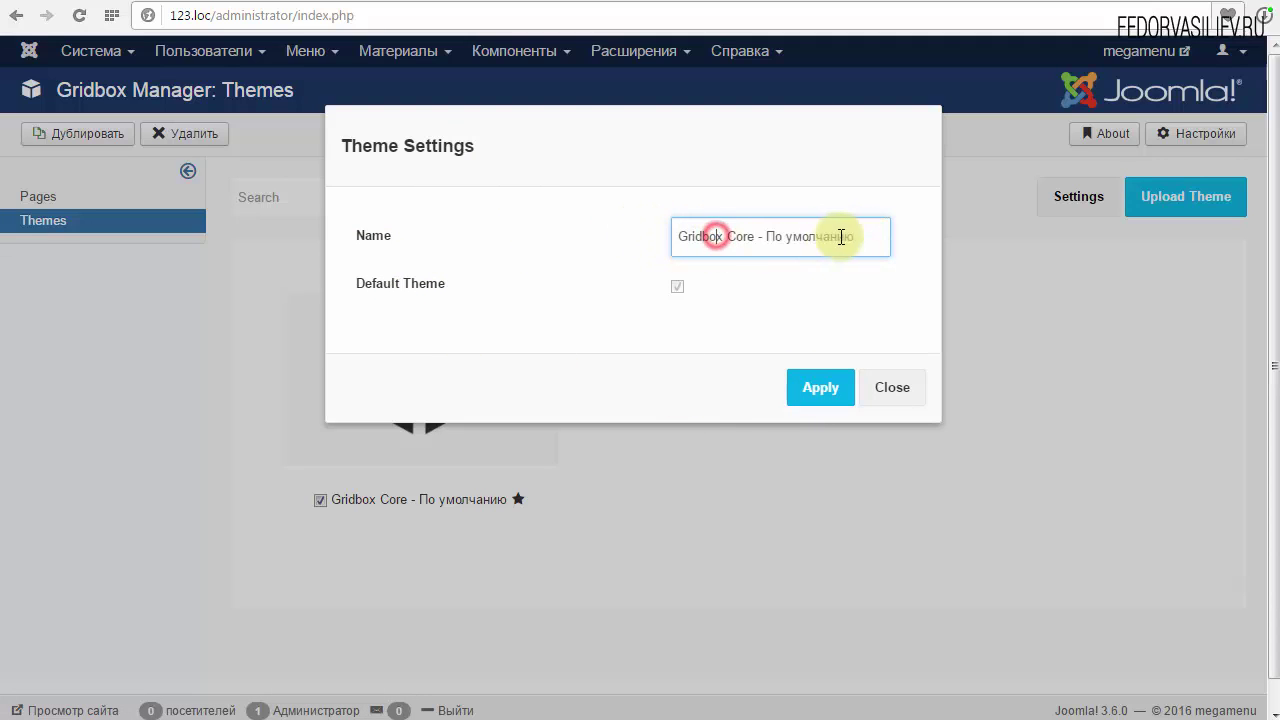
pyautogui.moveTo(860, 232); pyautogui.dragTo(648, 224)
pyautogui.click(703, 237)
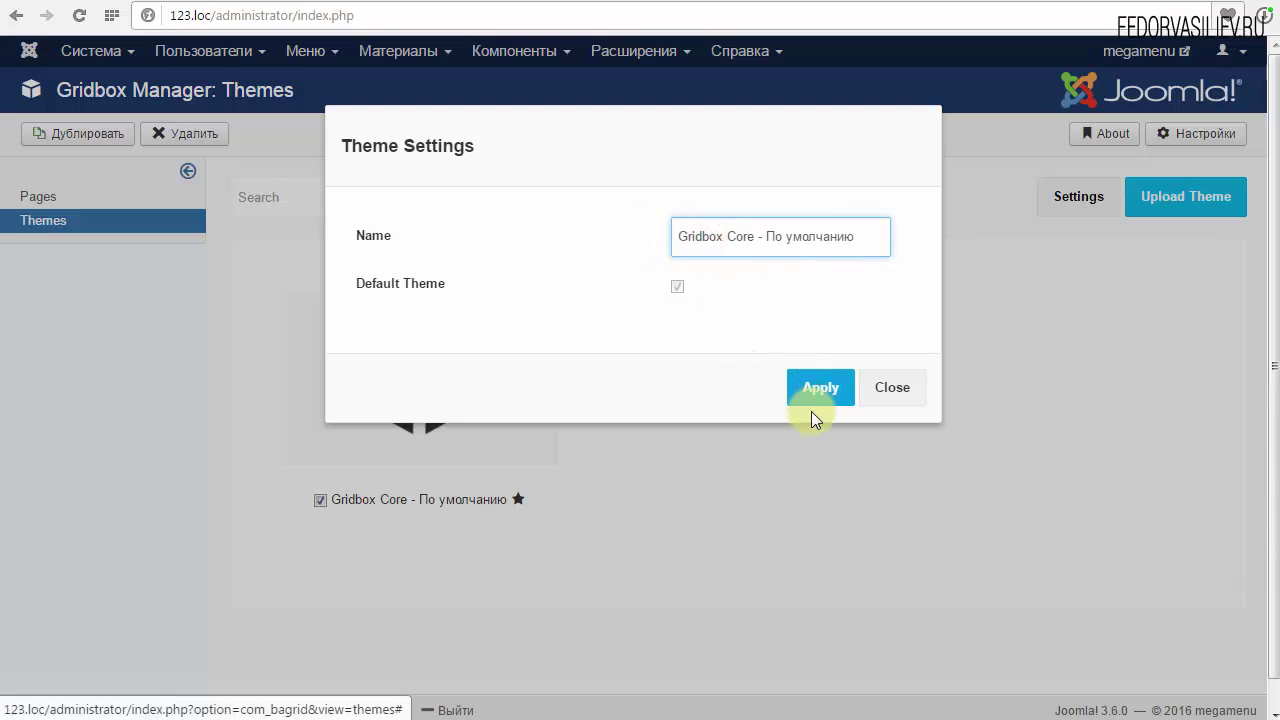
pyautogui.click(893, 392)
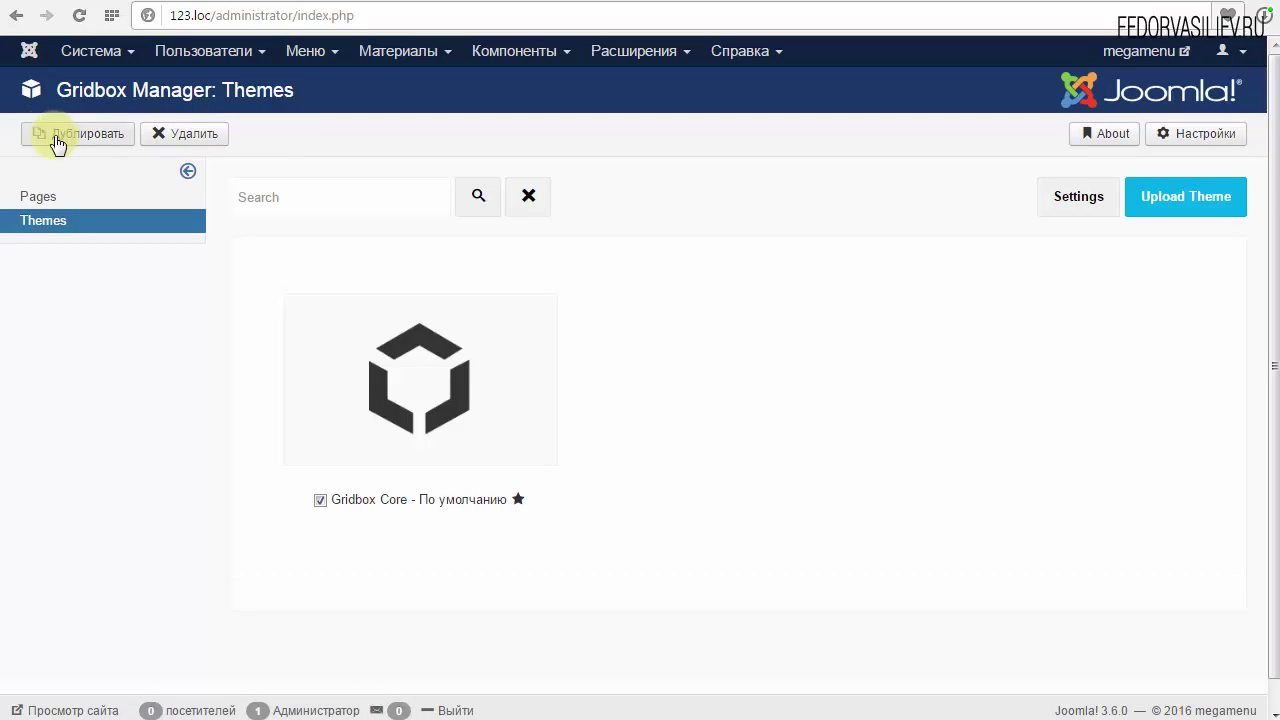
# Open the theme upload dialog and review both the ready-made themes and the option to import a theme file
pyautogui.click(1177, 205)
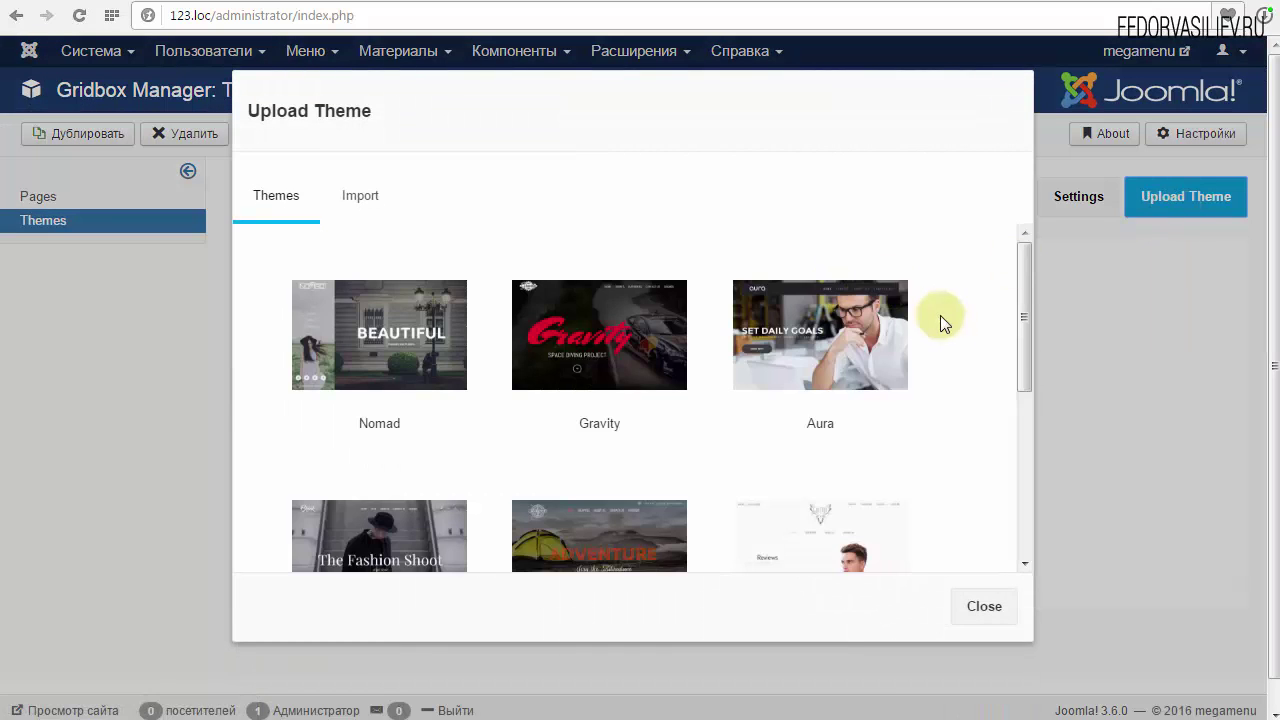
pyautogui.moveTo(1024, 325)
pyautogui.mouseDown()
pyautogui.moveTo(1017, 494)
pyautogui.moveTo(1023, 314)
pyautogui.mouseUp()
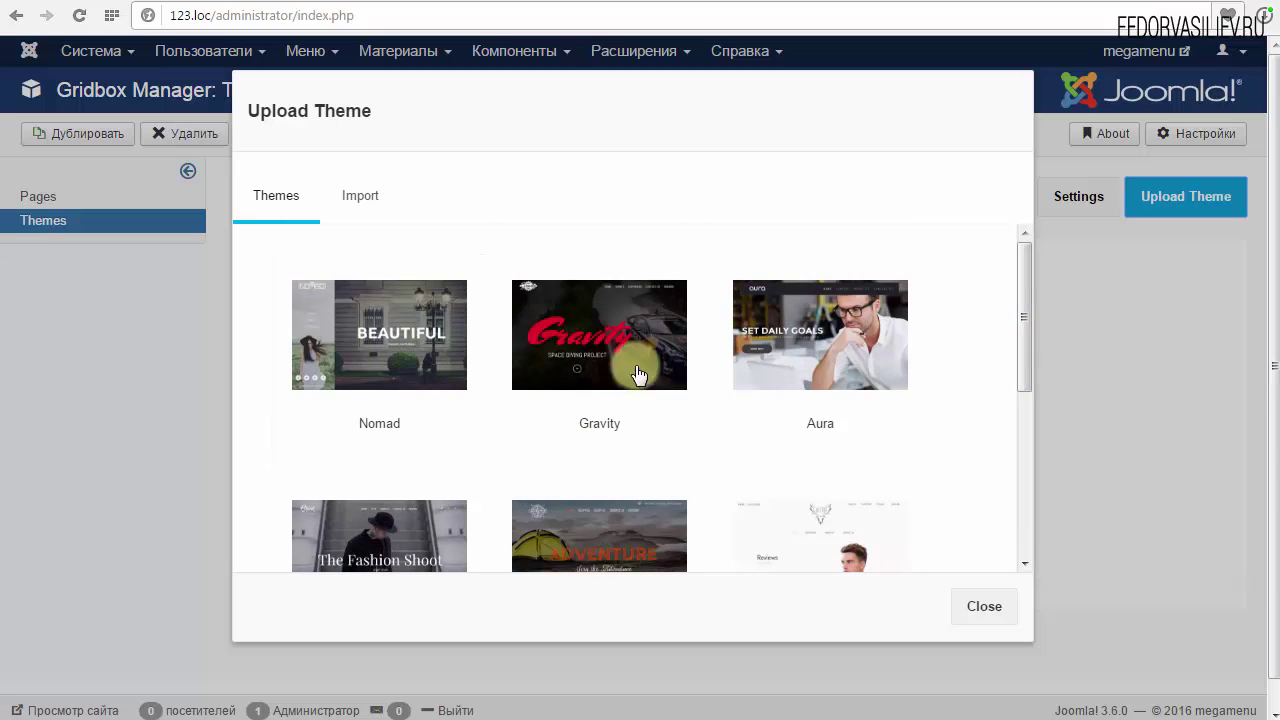
pyautogui.moveTo(1023, 367); pyautogui.dragTo(1016, 557)
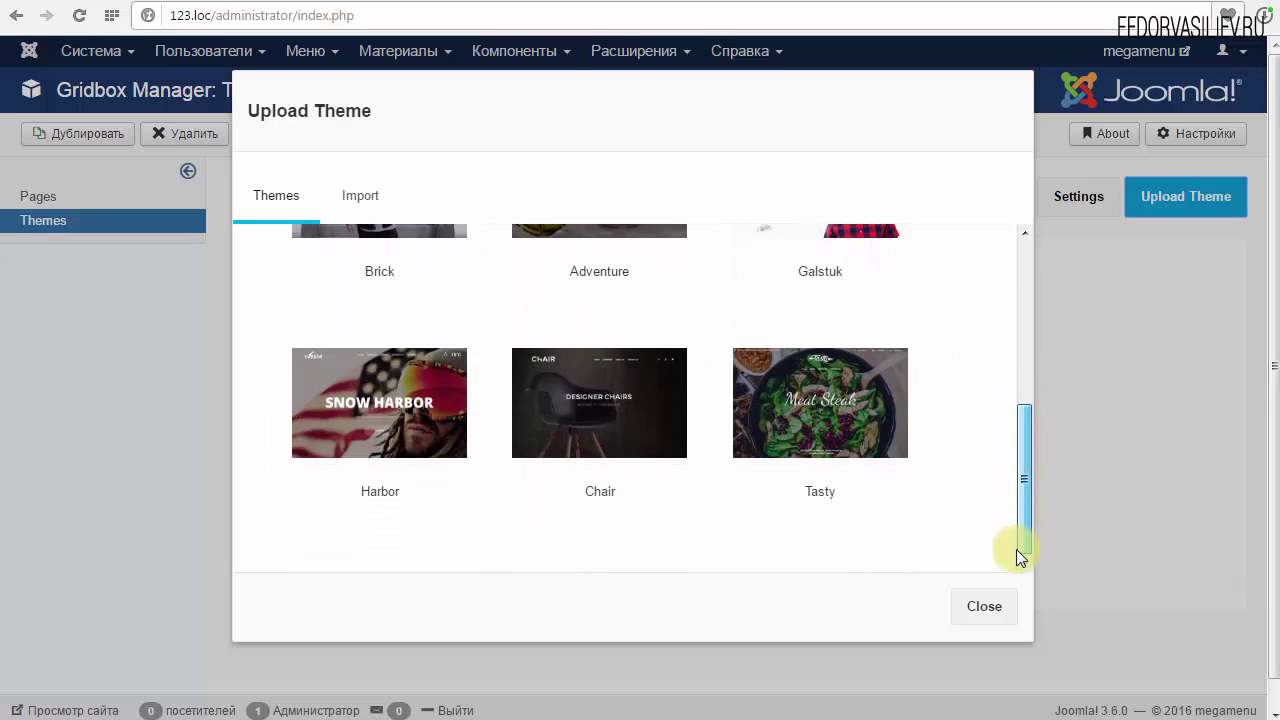
pyautogui.scroll(4, 997, 400)
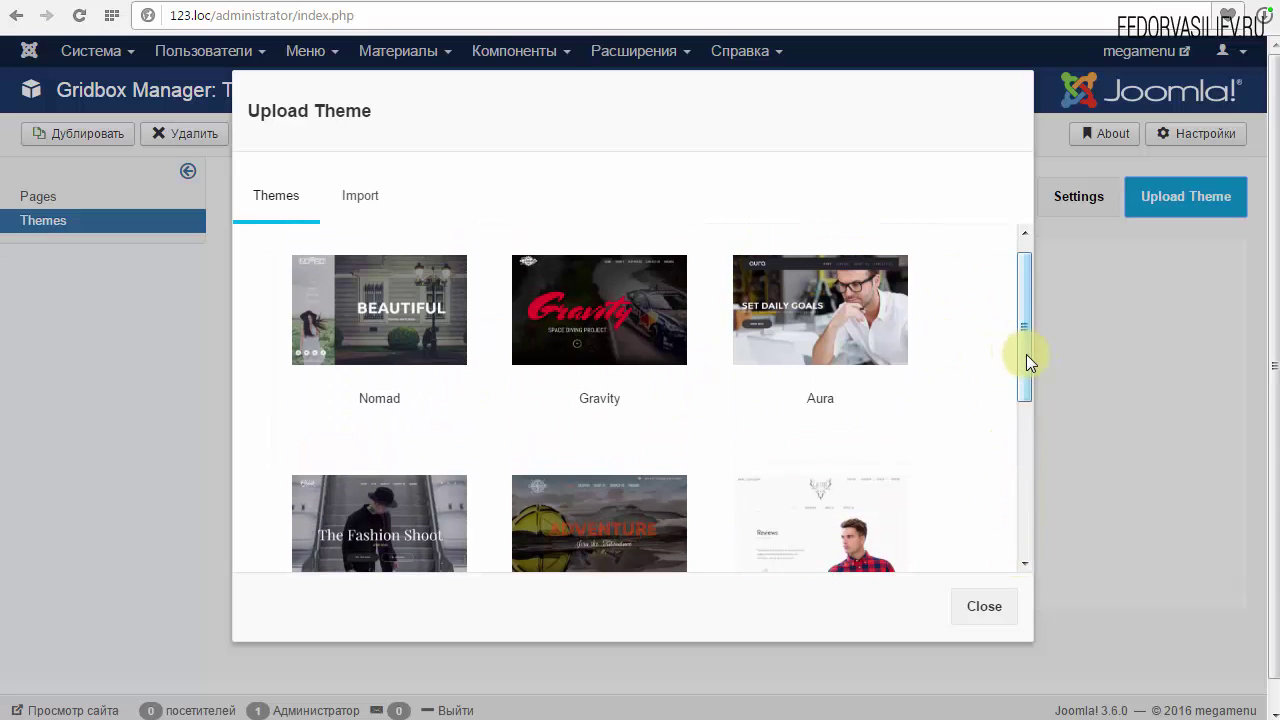
pyautogui.click(360, 197)
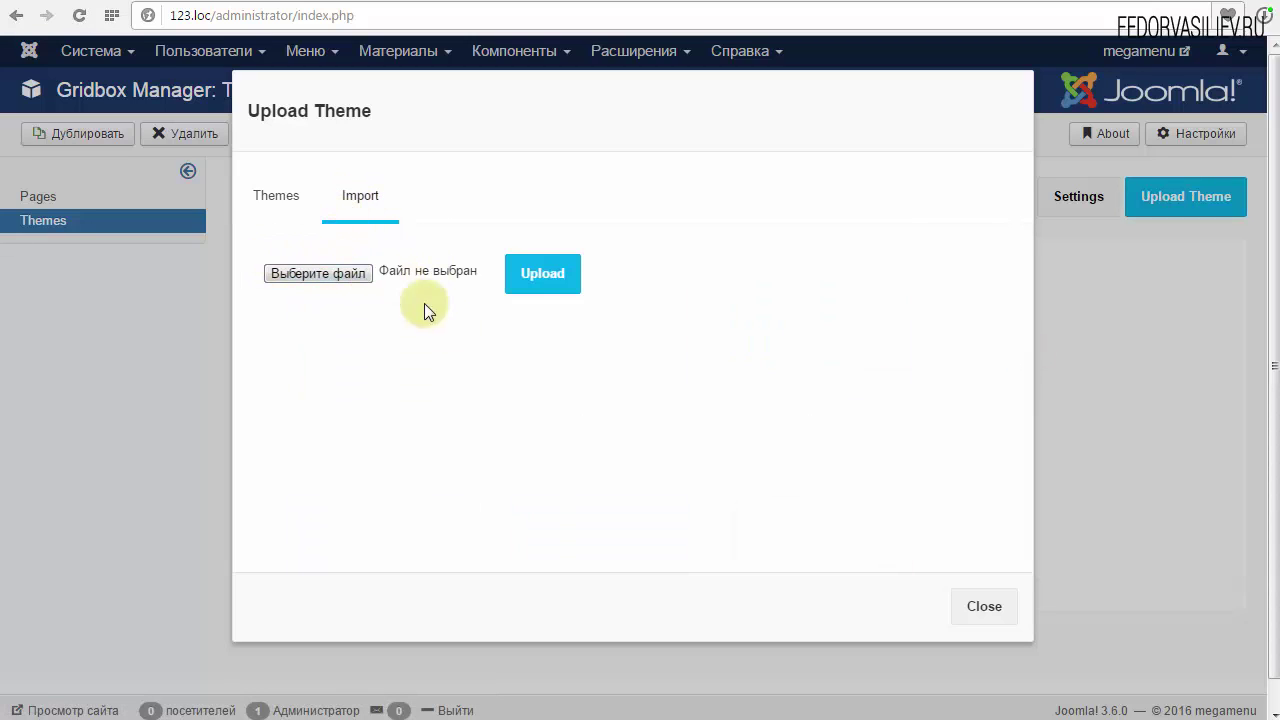
pyautogui.click(278, 195)
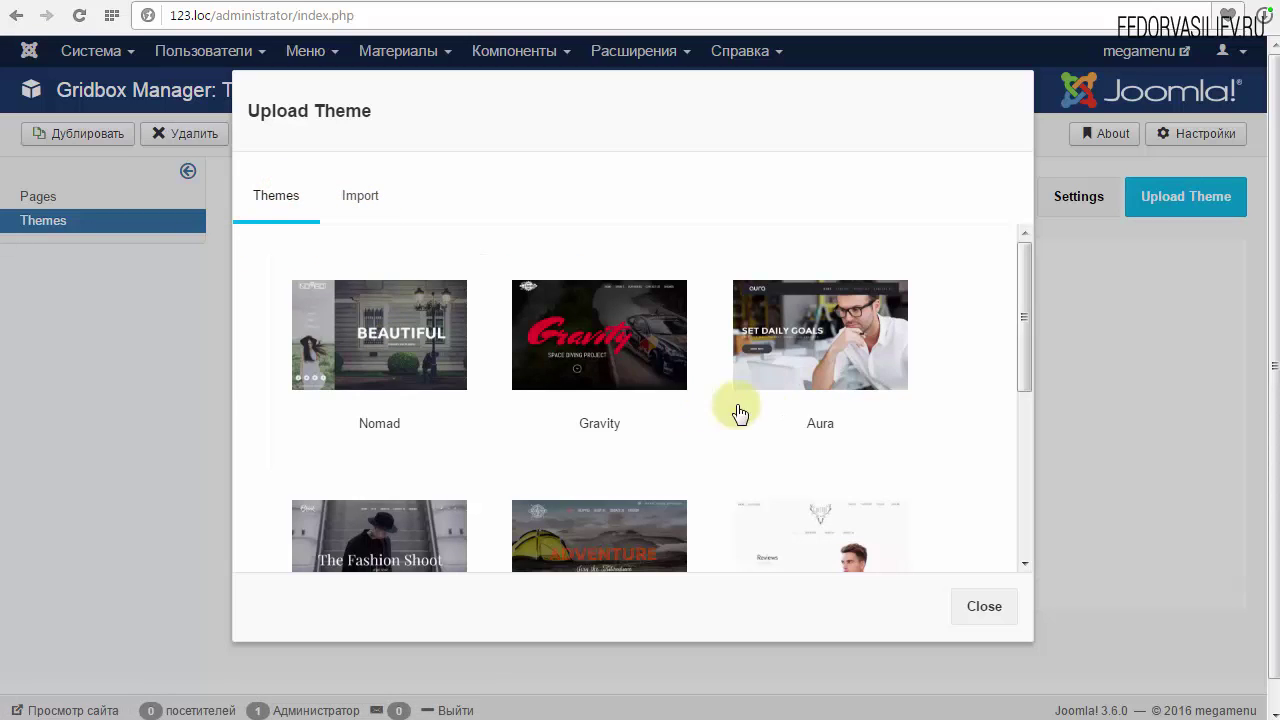
# Browse the full list of ready-made themes offered for upload, from Nomad down to Tasty
pyautogui.moveTo(1024, 379); pyautogui.dragTo(1025, 472)
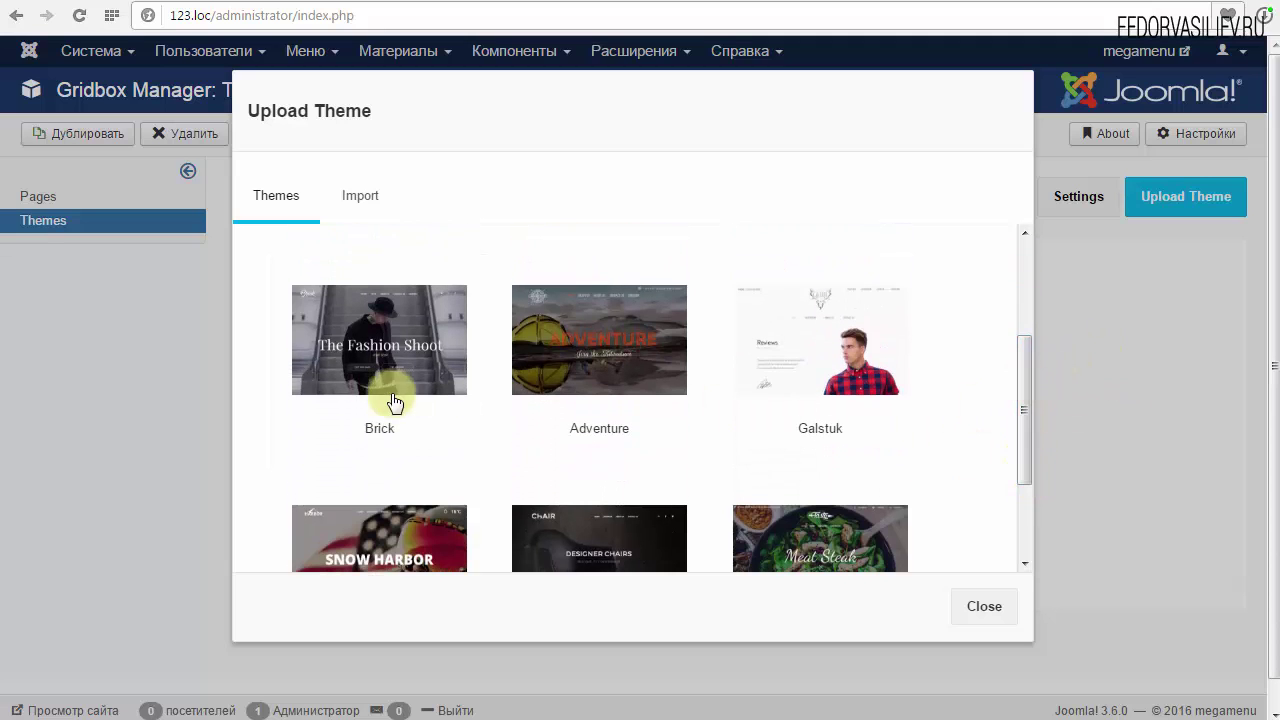
pyautogui.moveTo(1022, 410); pyautogui.dragTo(1026, 486)
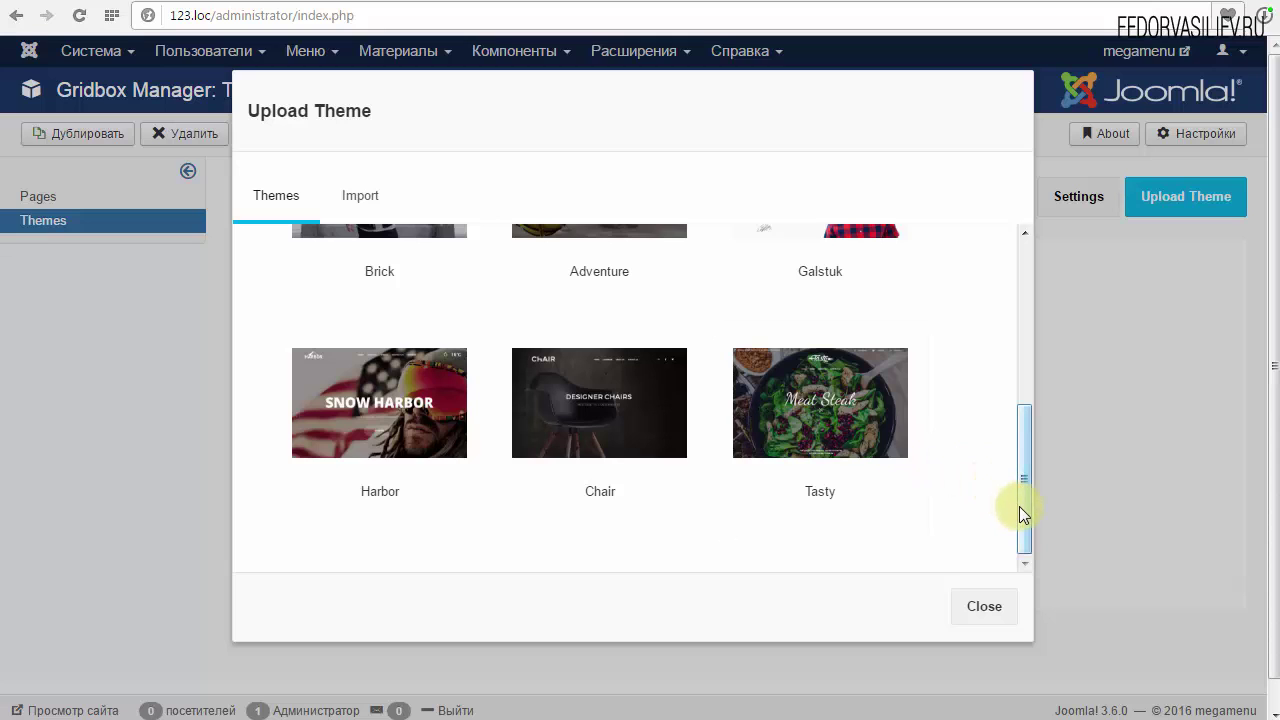
pyautogui.moveTo(1023, 509); pyautogui.dragTo(1030, 340)
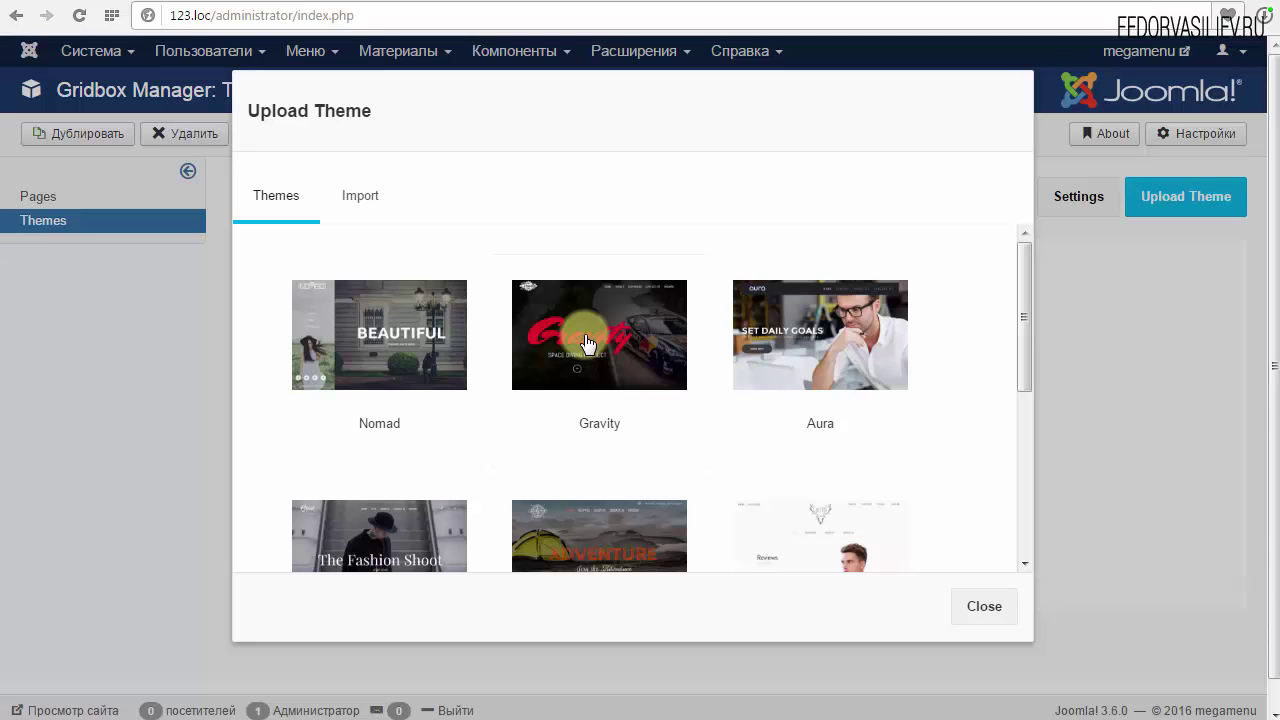
pyautogui.moveTo(1022, 330)
pyautogui.mouseDown()
pyautogui.moveTo(1020, 480)
pyautogui.moveTo(1006, 418)
pyautogui.moveTo(1012, 318)
pyautogui.mouseUp()
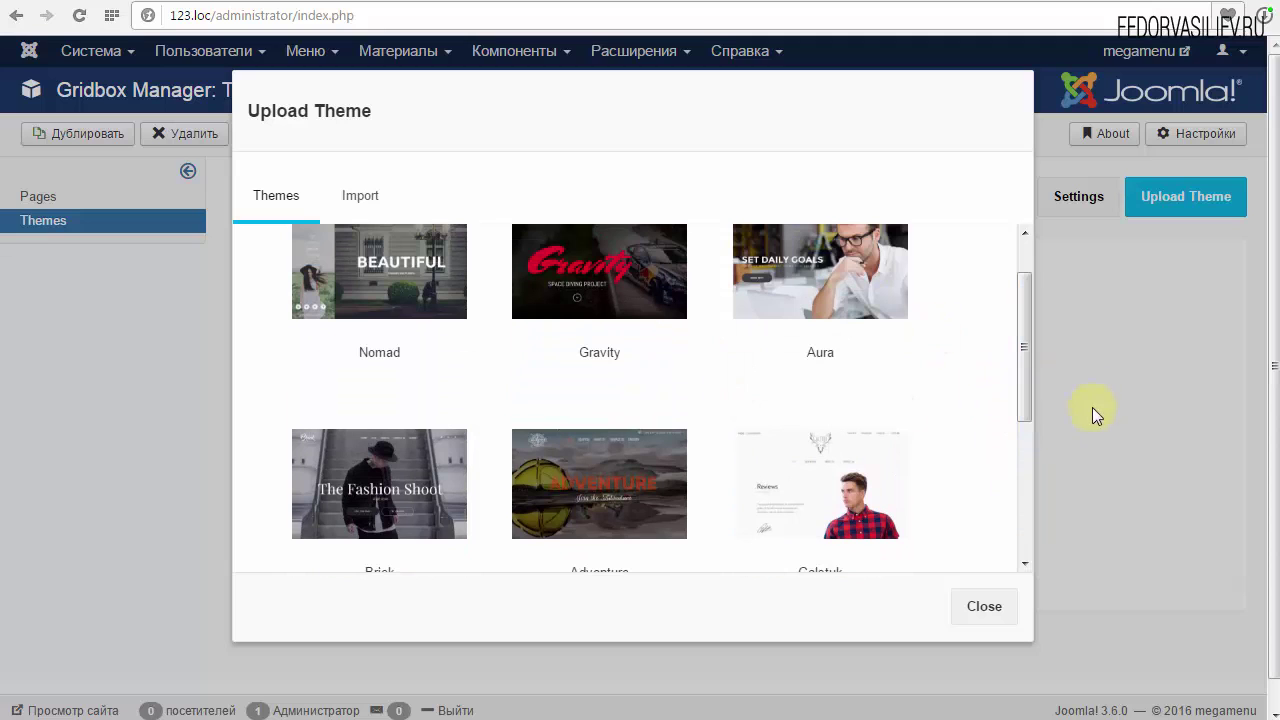
pyautogui.moveTo(1028, 405); pyautogui.dragTo(1023, 303)
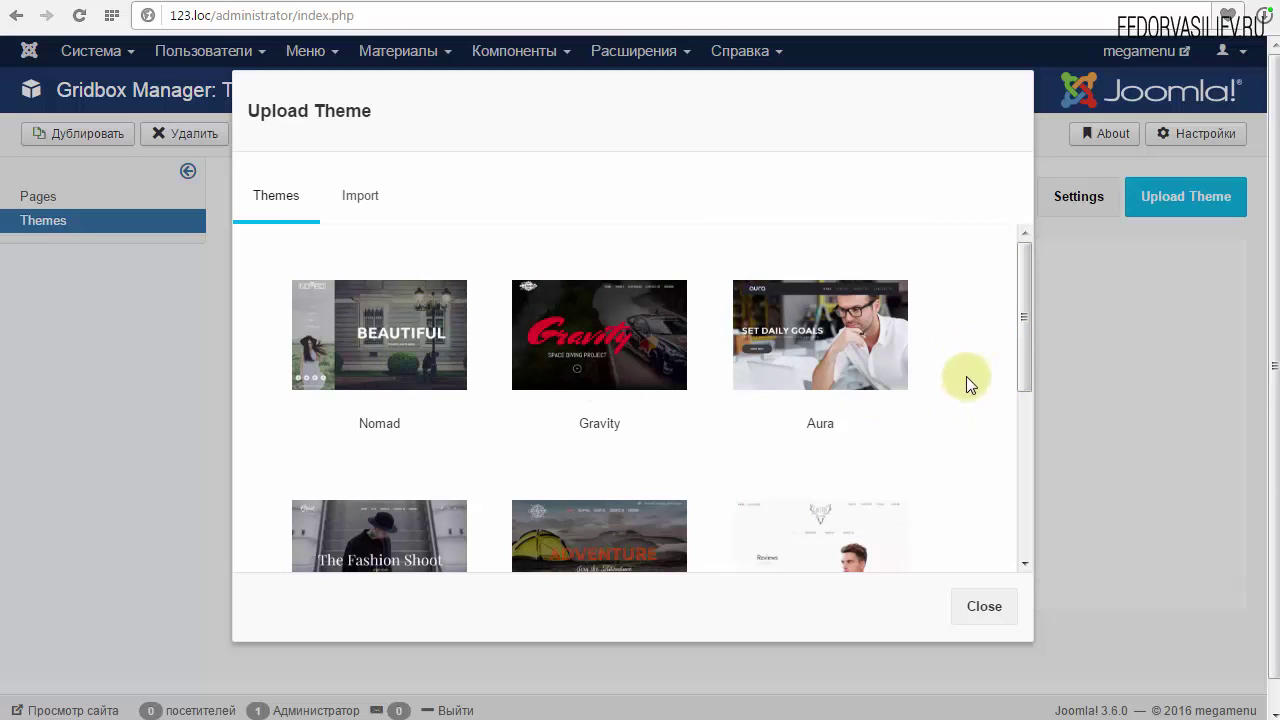
# Look through the ready-made themes, choose Nomad and examine the Balbooa.com login form for it
pyautogui.moveTo(1021, 346); pyautogui.dragTo(537, 386)
pyautogui.moveTo(1024, 374); pyautogui.dragTo(586, 211)
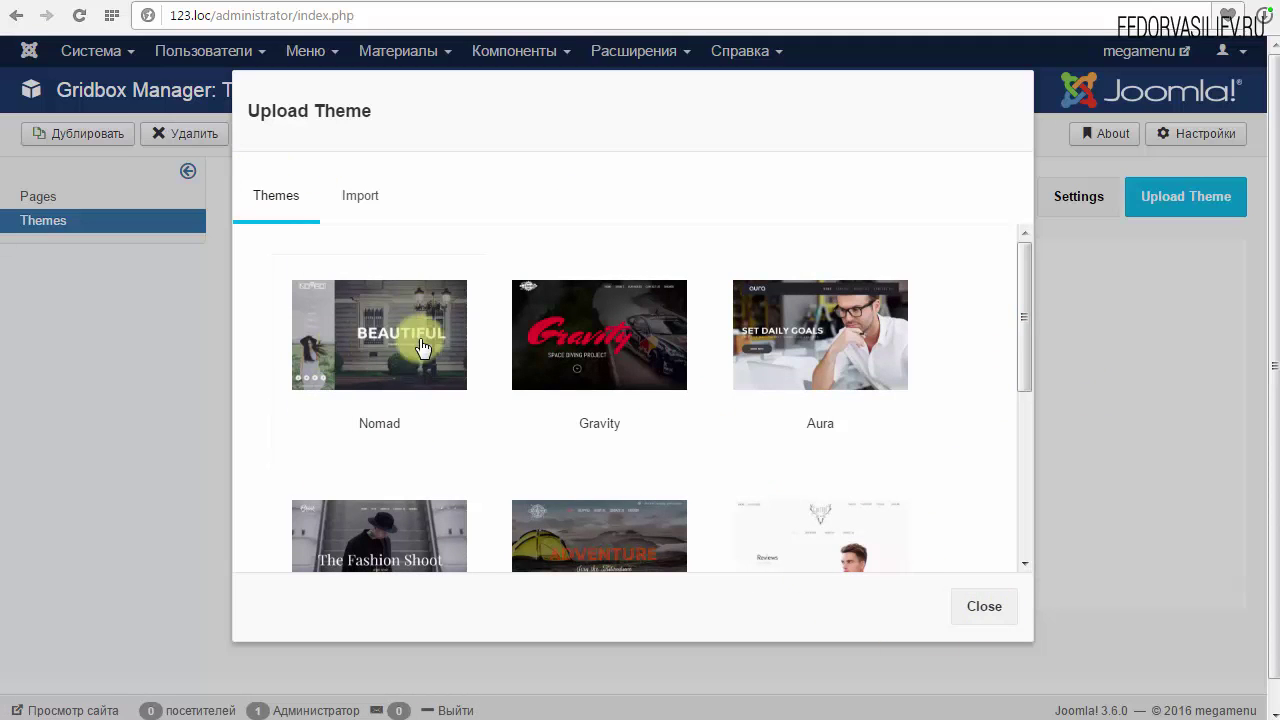
pyautogui.moveTo(1019, 370); pyautogui.dragTo(1026, 551)
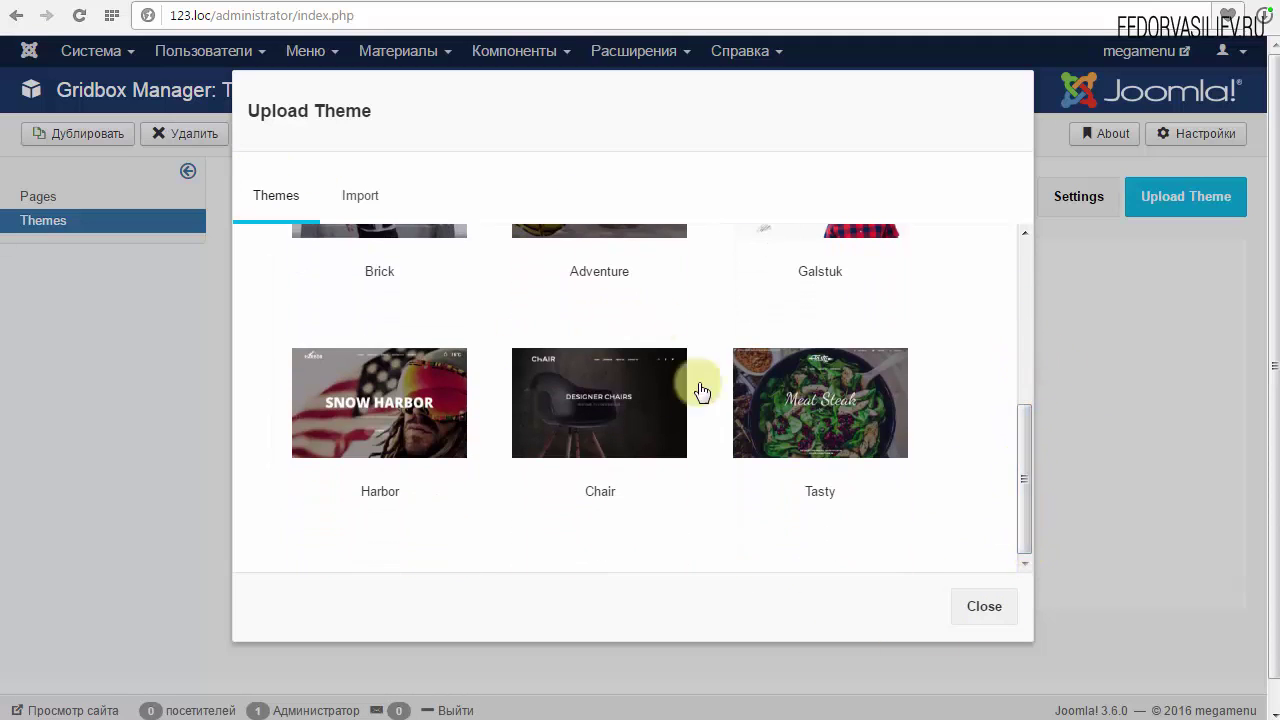
pyautogui.moveTo(1025, 488); pyautogui.dragTo(987, 337)
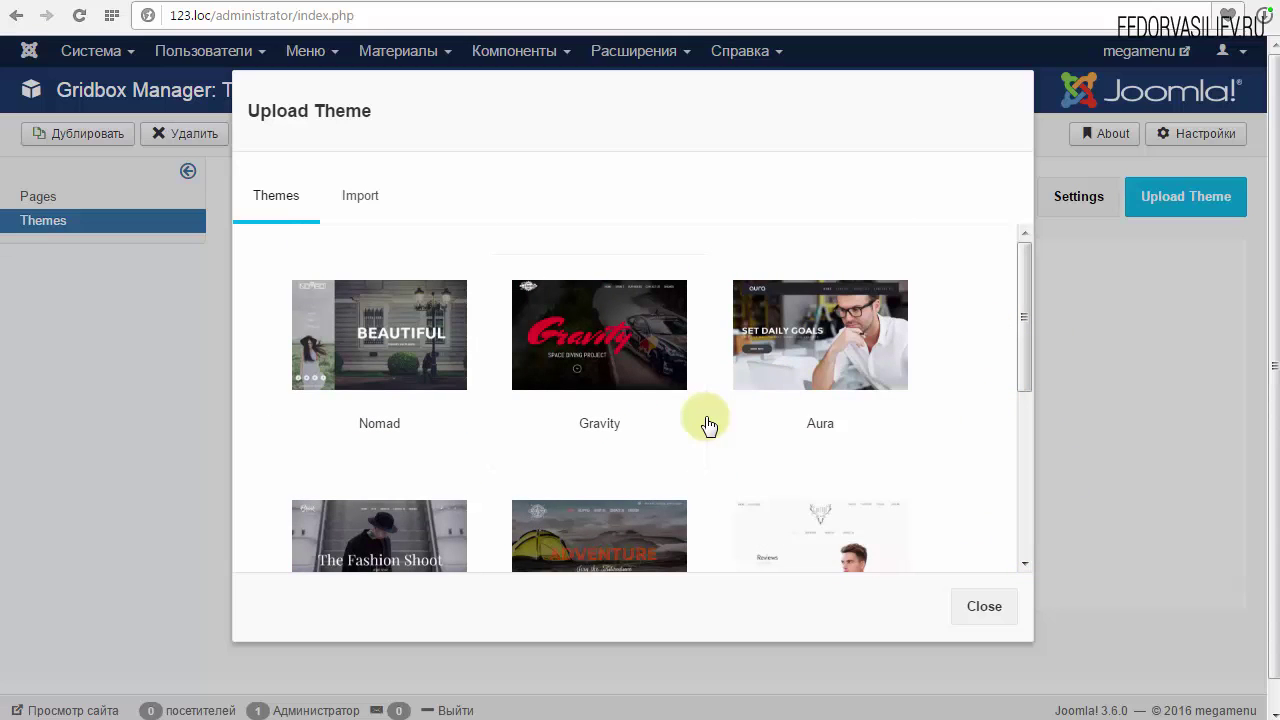
pyautogui.click(362, 342)
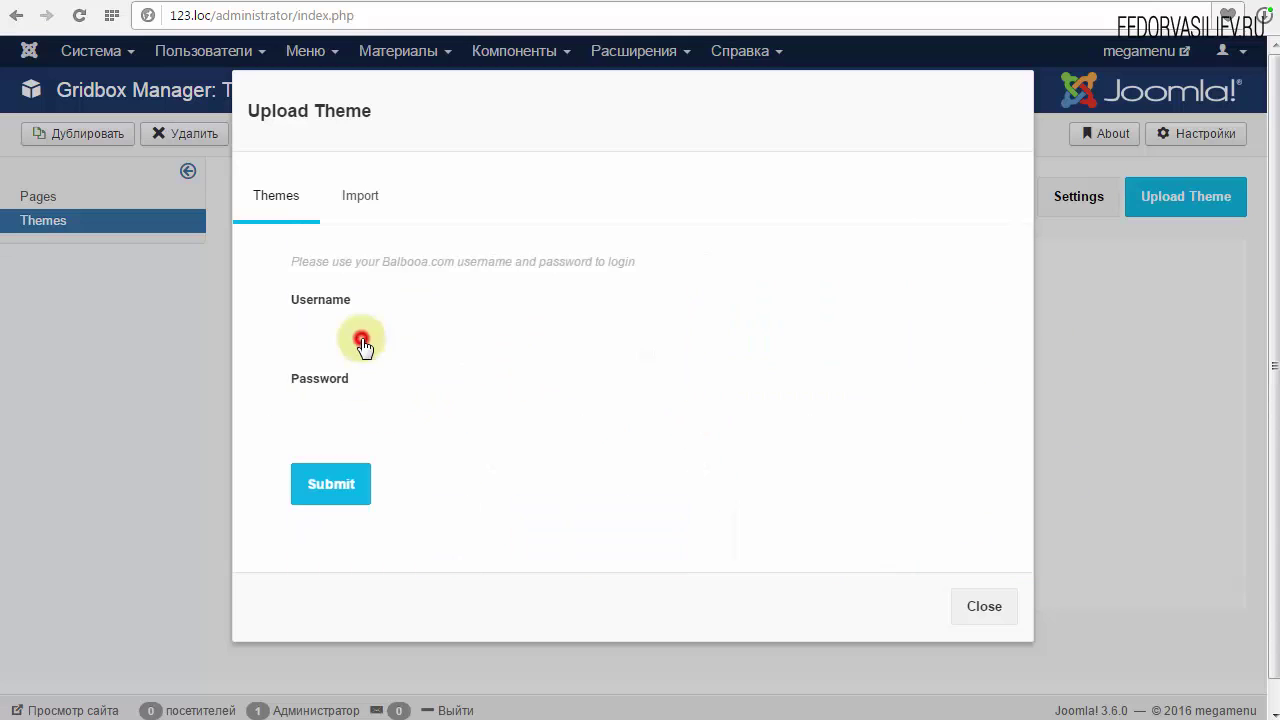
pyautogui.scroll(-1, 643, 283)
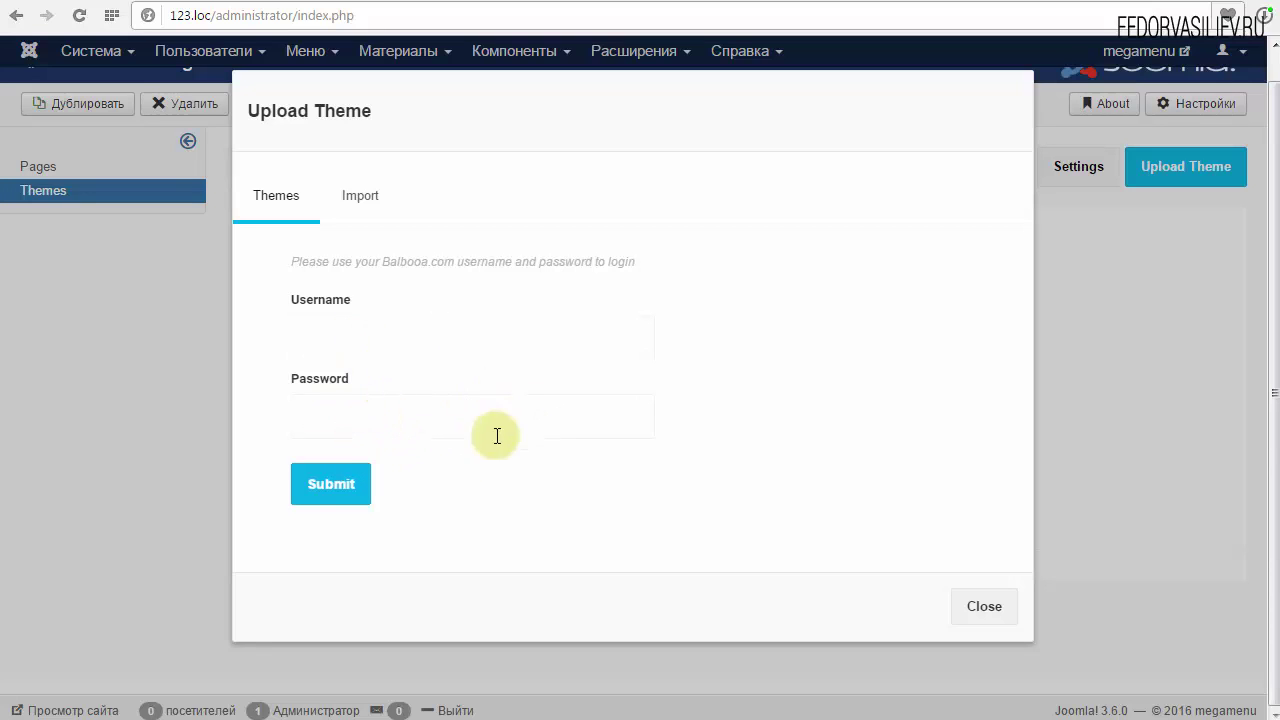
# Return to the ready-made theme list, look through it once more and close the theme upload dialog
pyautogui.click(362, 199)
pyautogui.click(263, 206)
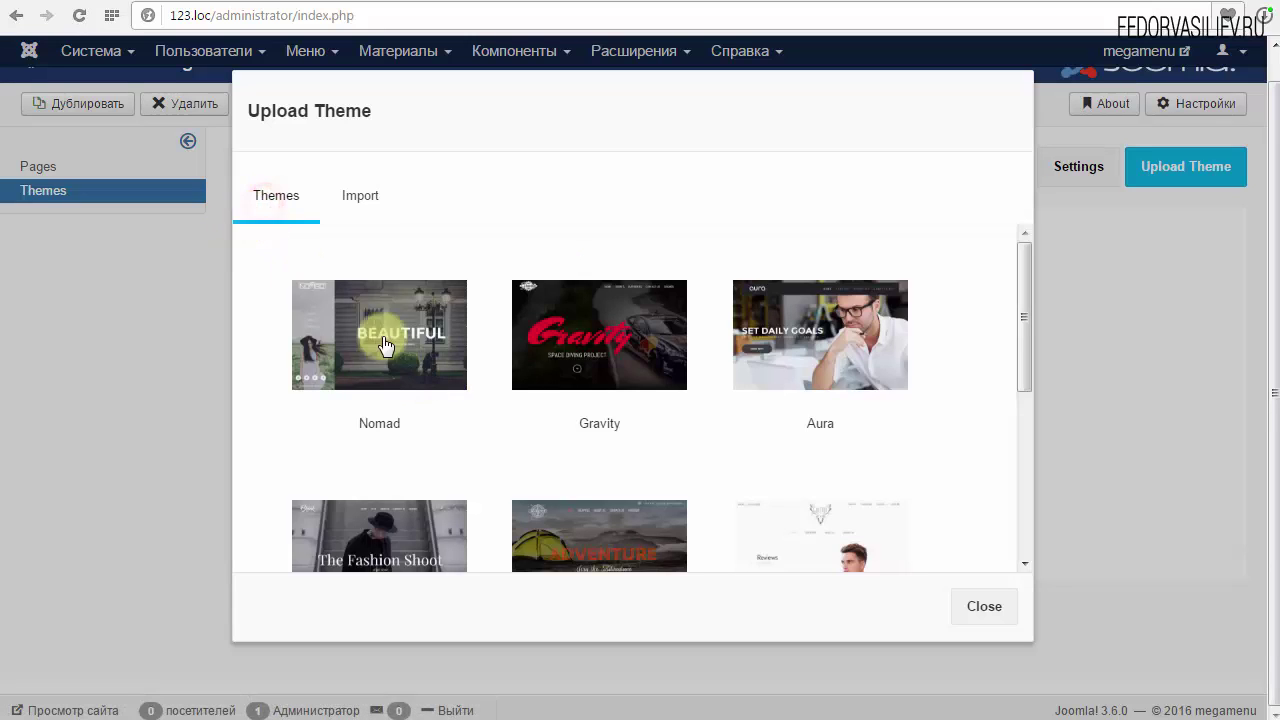
pyautogui.moveTo(1019, 368); pyautogui.dragTo(1023, 408)
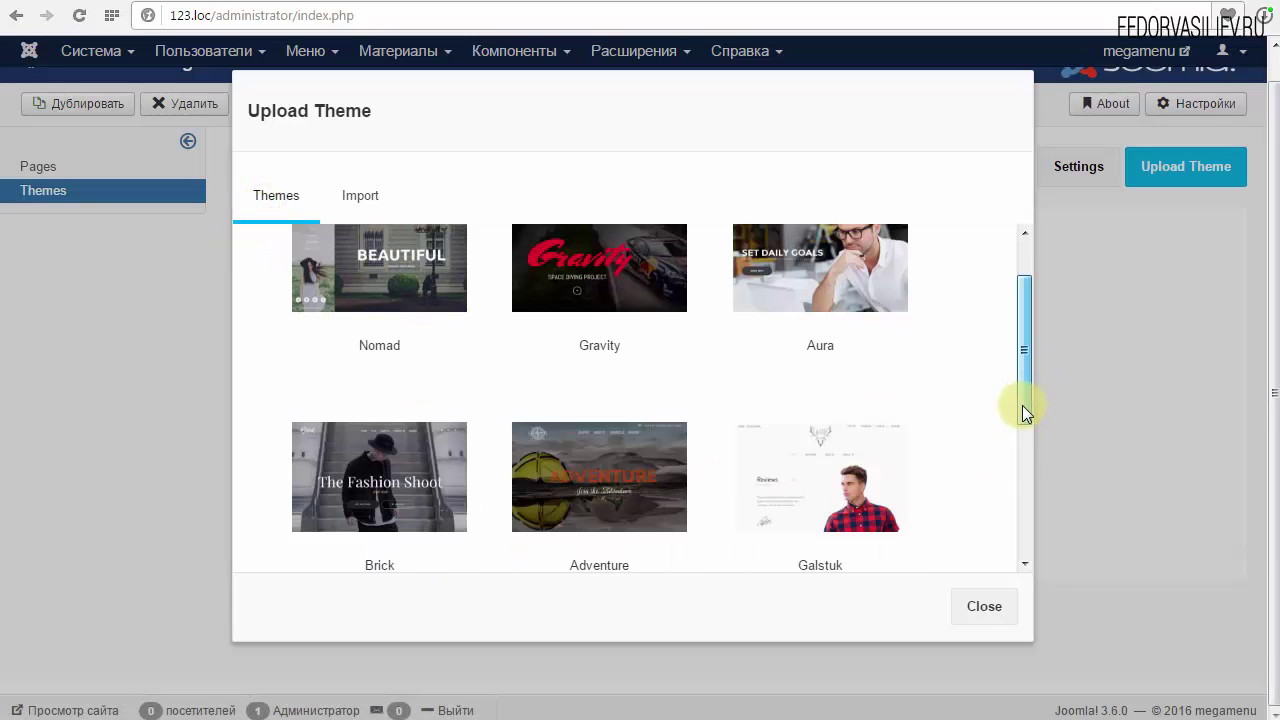
pyautogui.click(982, 608)
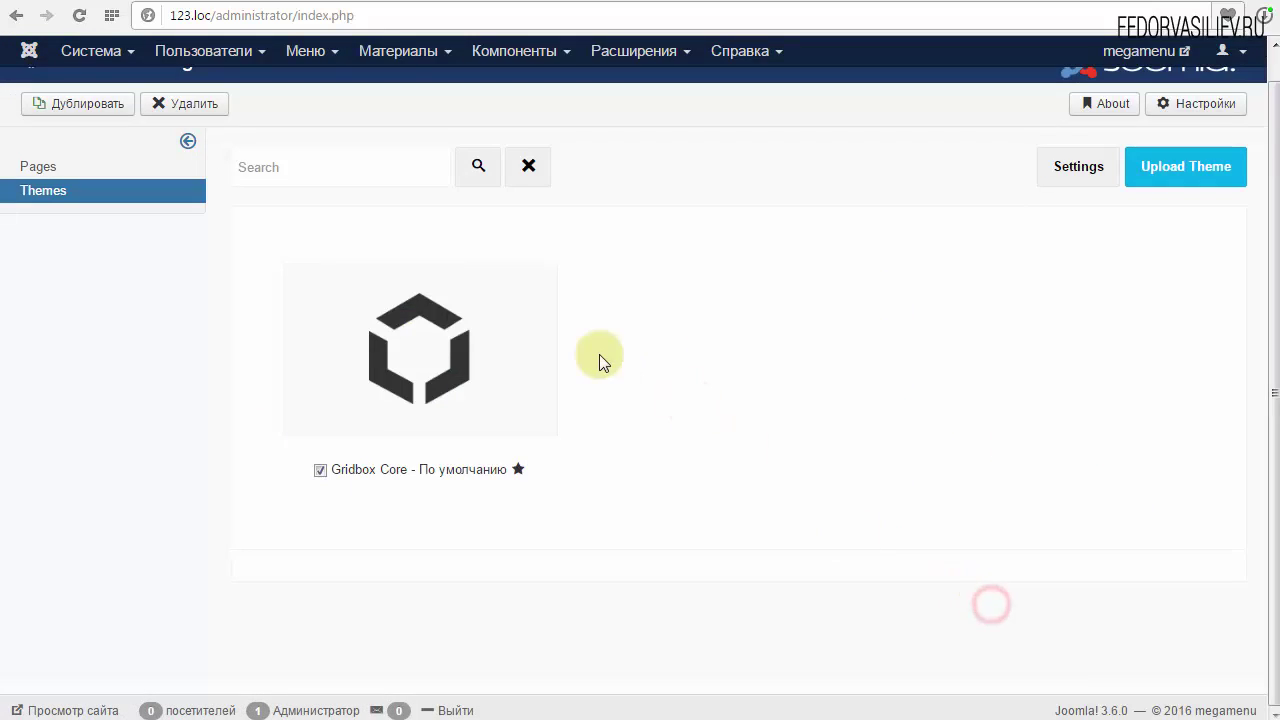
# Start a new page from the Gridbox pages list and examine the full address of the front-end editor
pyautogui.click(42, 168)
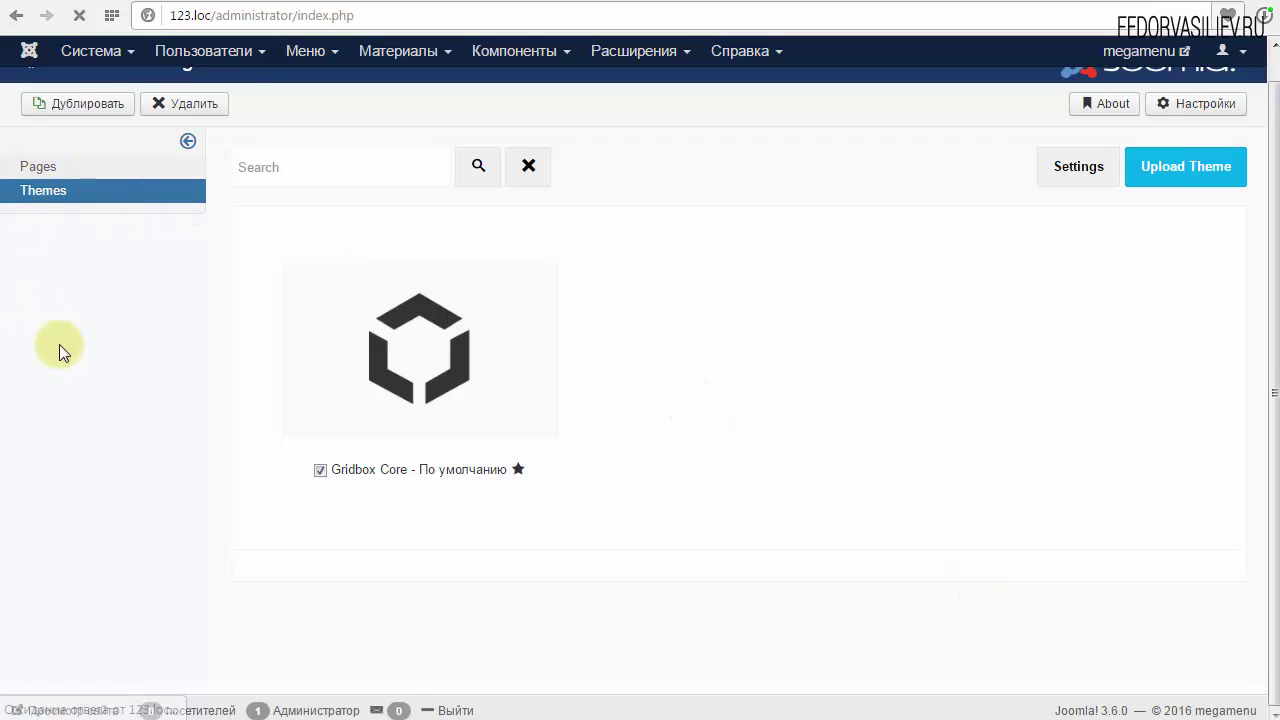
pyautogui.click(118, 138)
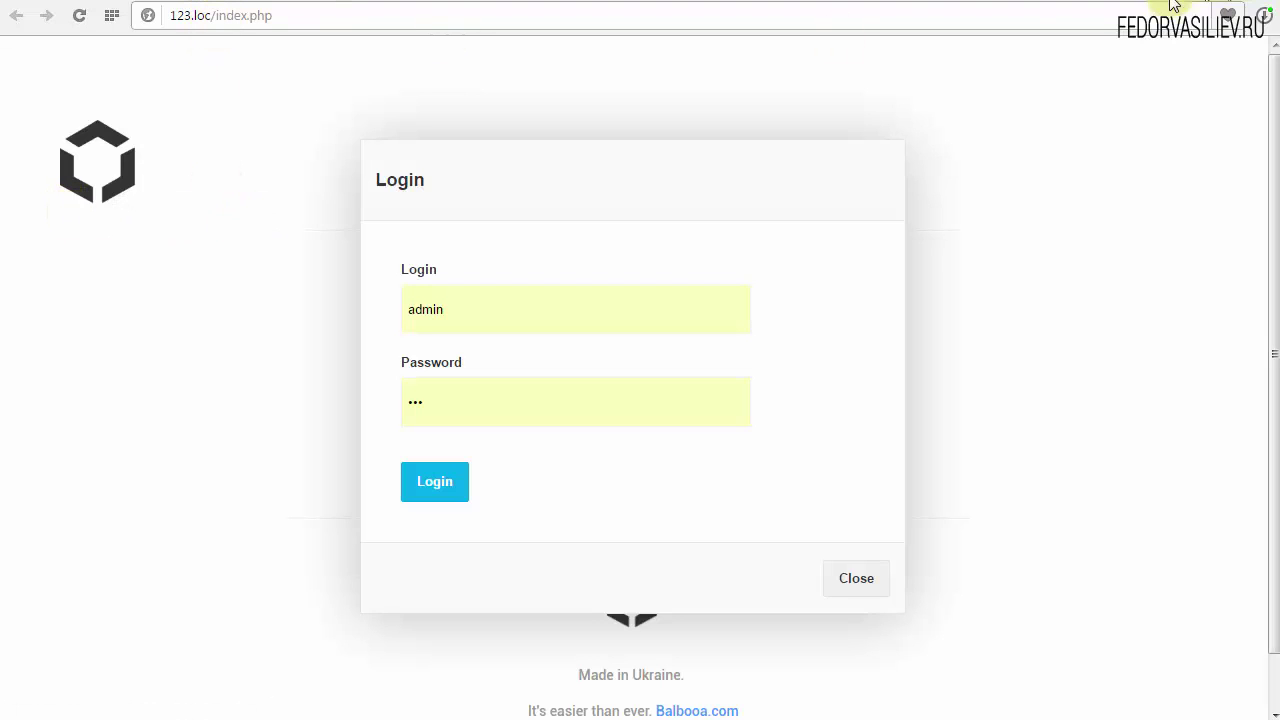
pyautogui.click(219, 17)
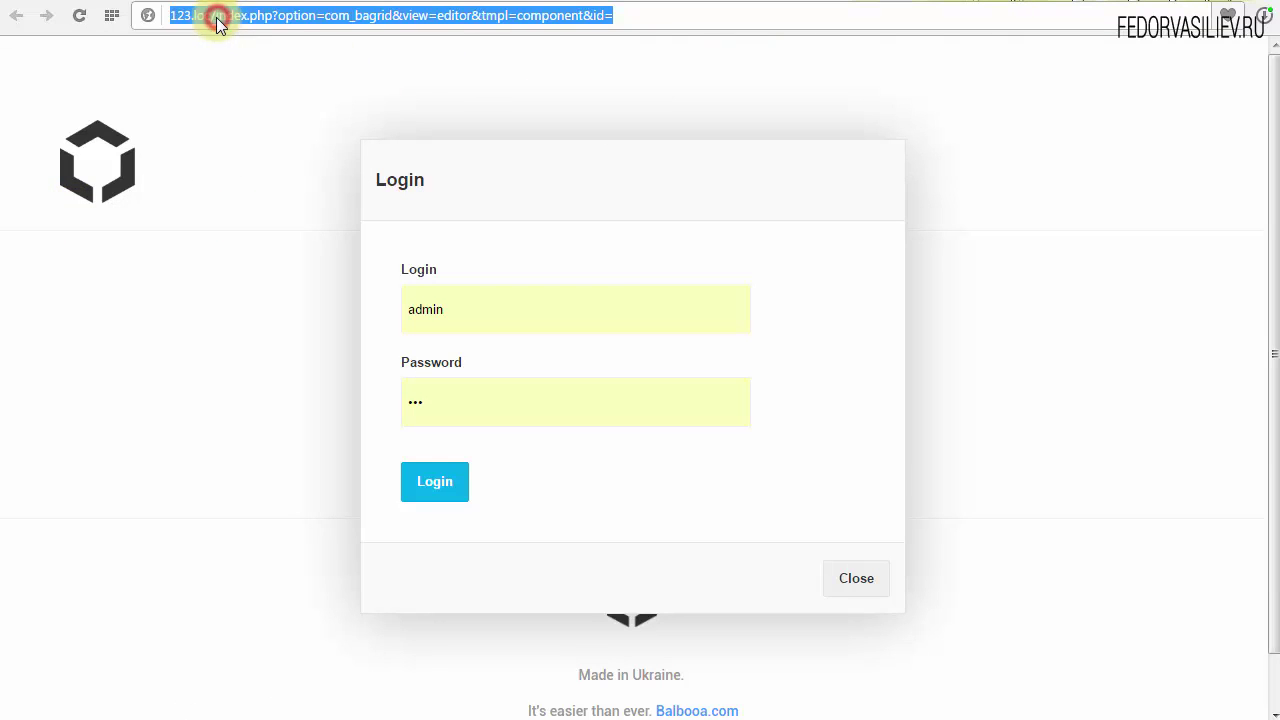
pyautogui.click(234, 15)
pyautogui.click(201, 17)
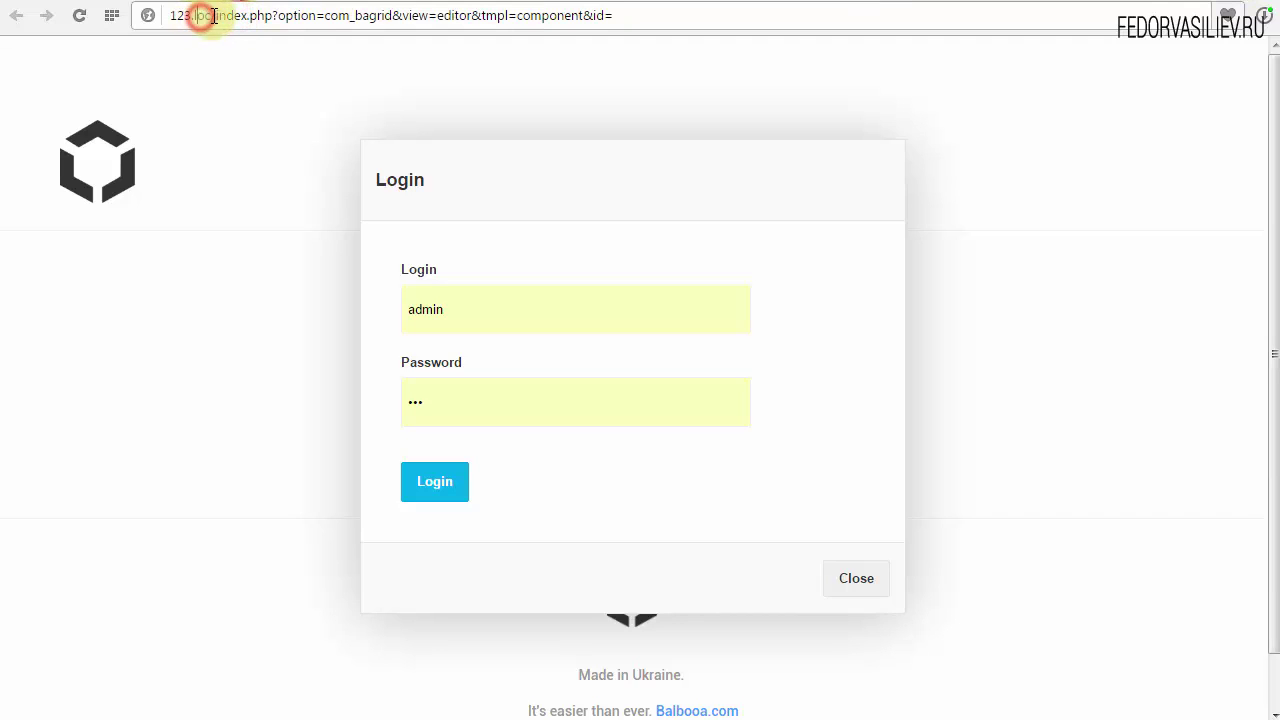
pyautogui.moveTo(645, 12); pyautogui.dragTo(418, 15)
pyautogui.moveTo(322, 22); pyautogui.dragTo(171, 15)
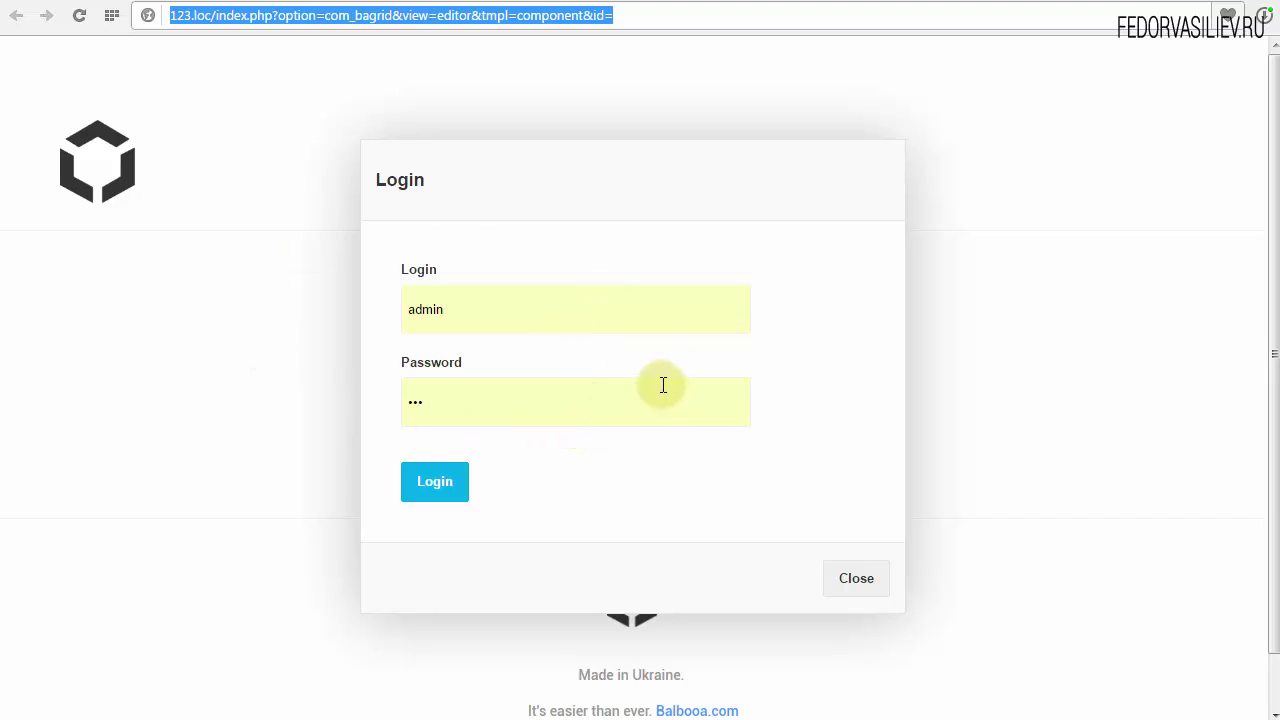
# Log in to the front-end page editor with the saved administrator credentials
pyautogui.doubleClick(476, 312)
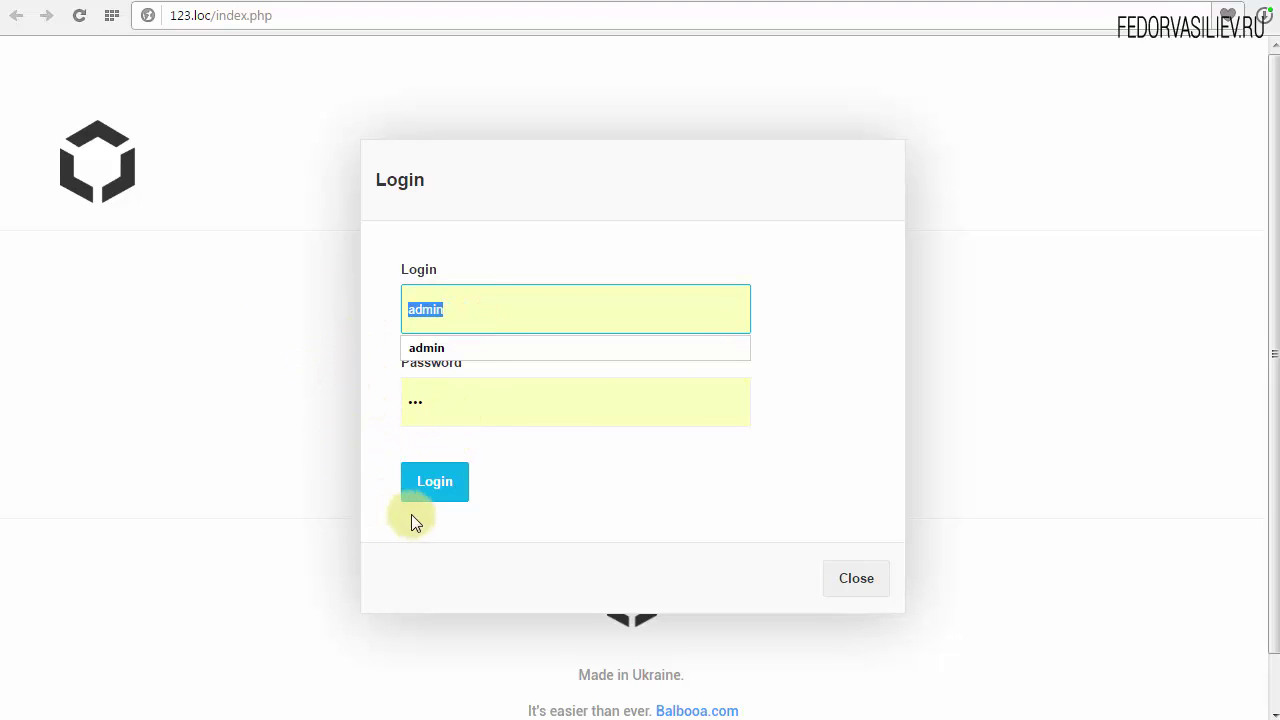
pyautogui.click(406, 318)
pyautogui.click(376, 421)
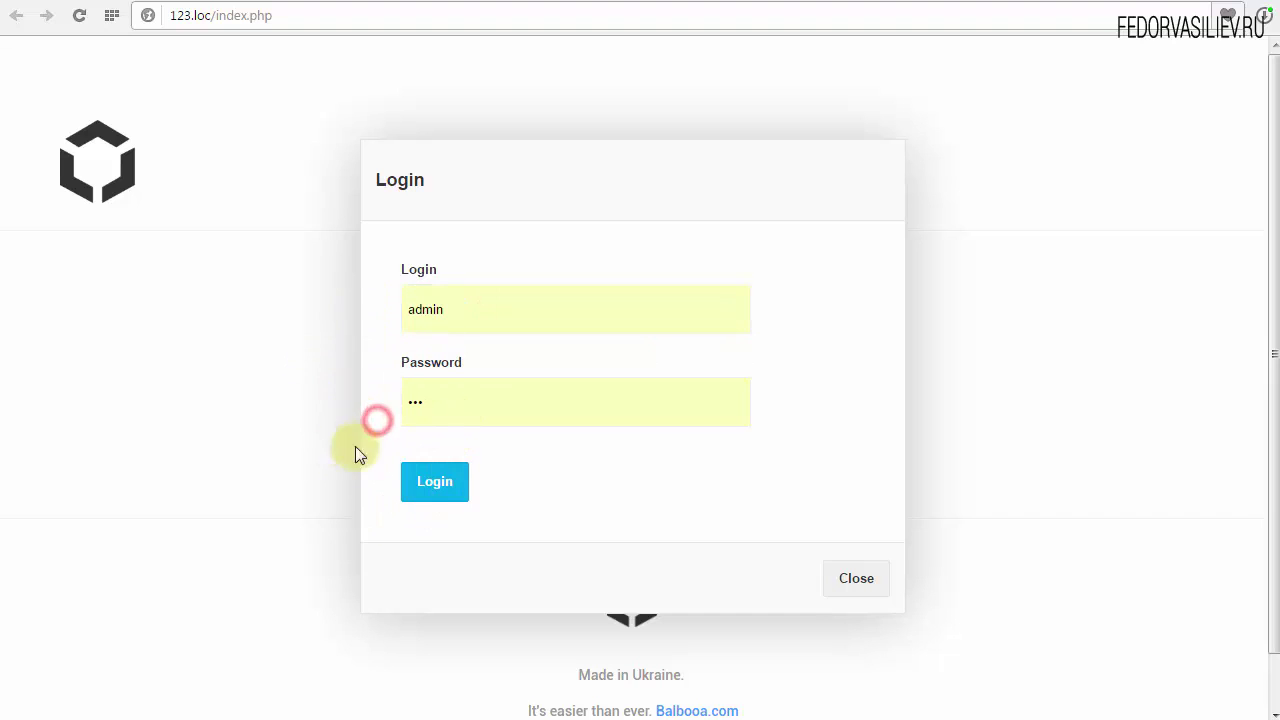
pyautogui.click(432, 484)
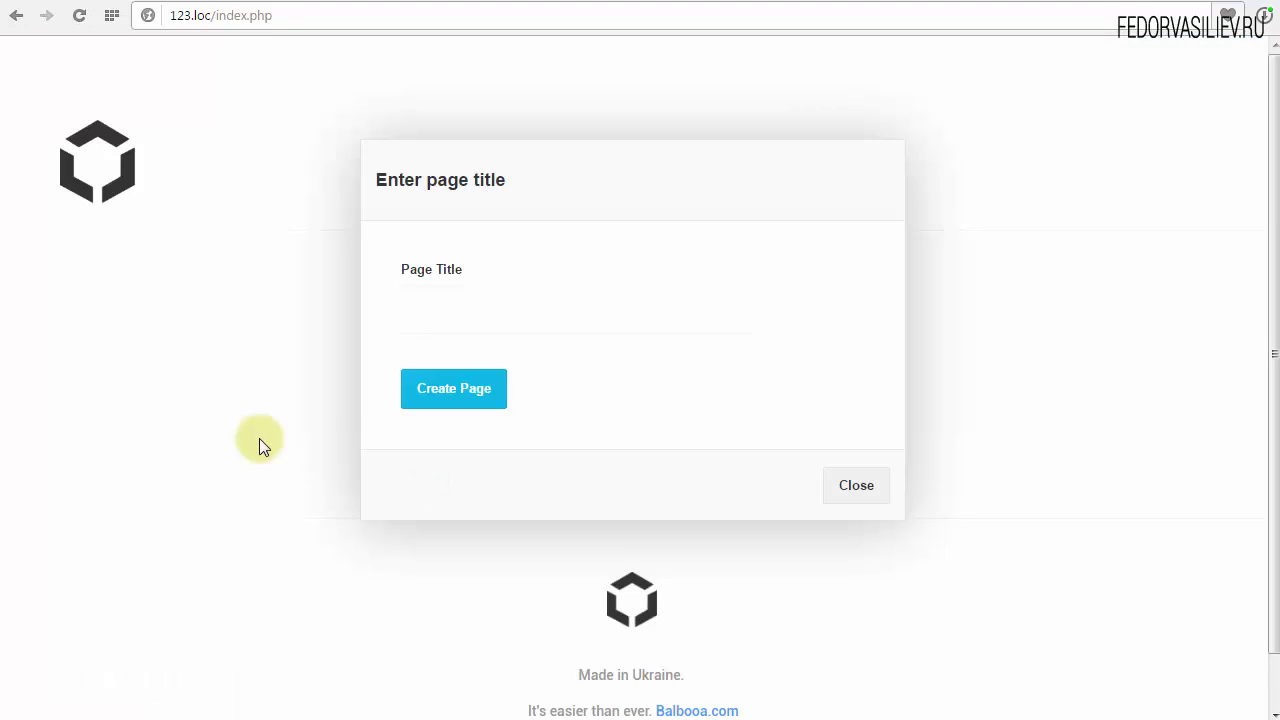
# Create the new Gridbox page with the title "демо"
pyautogui.click(445, 303)
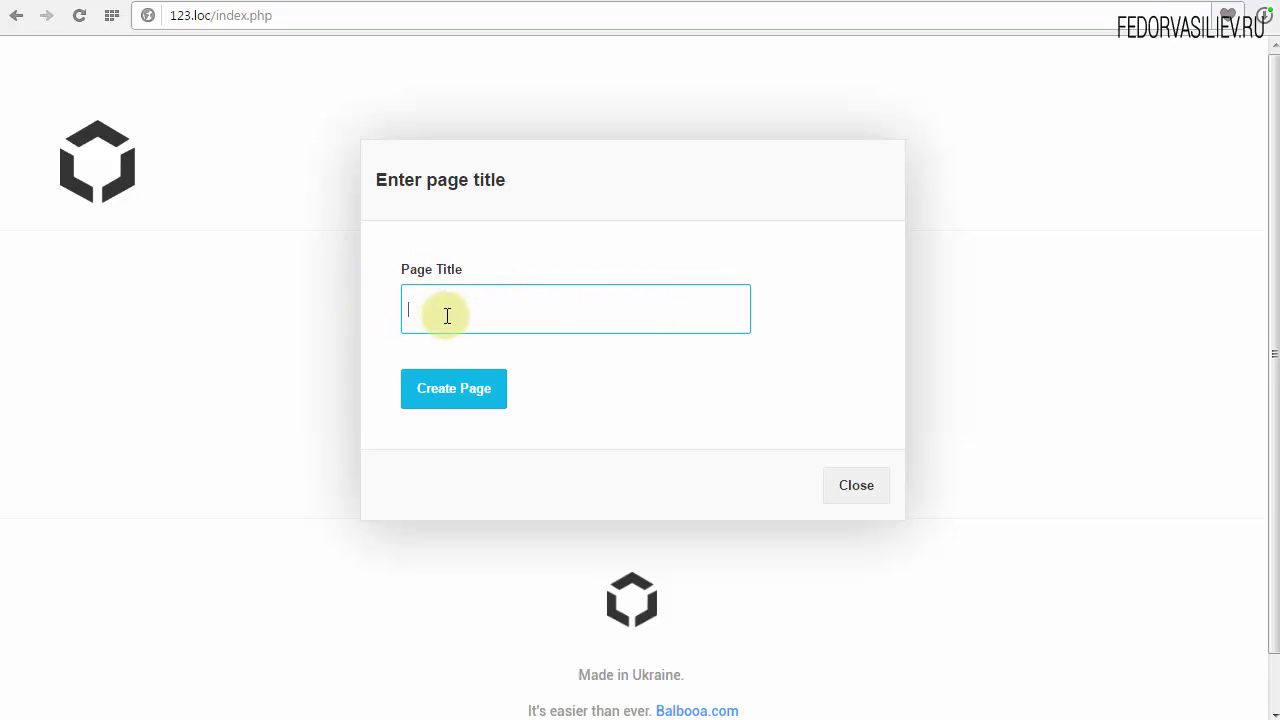
pyautogui.press('BackSpace')
pyautogui.press('BackSpace')
pyautogui.write('демо')
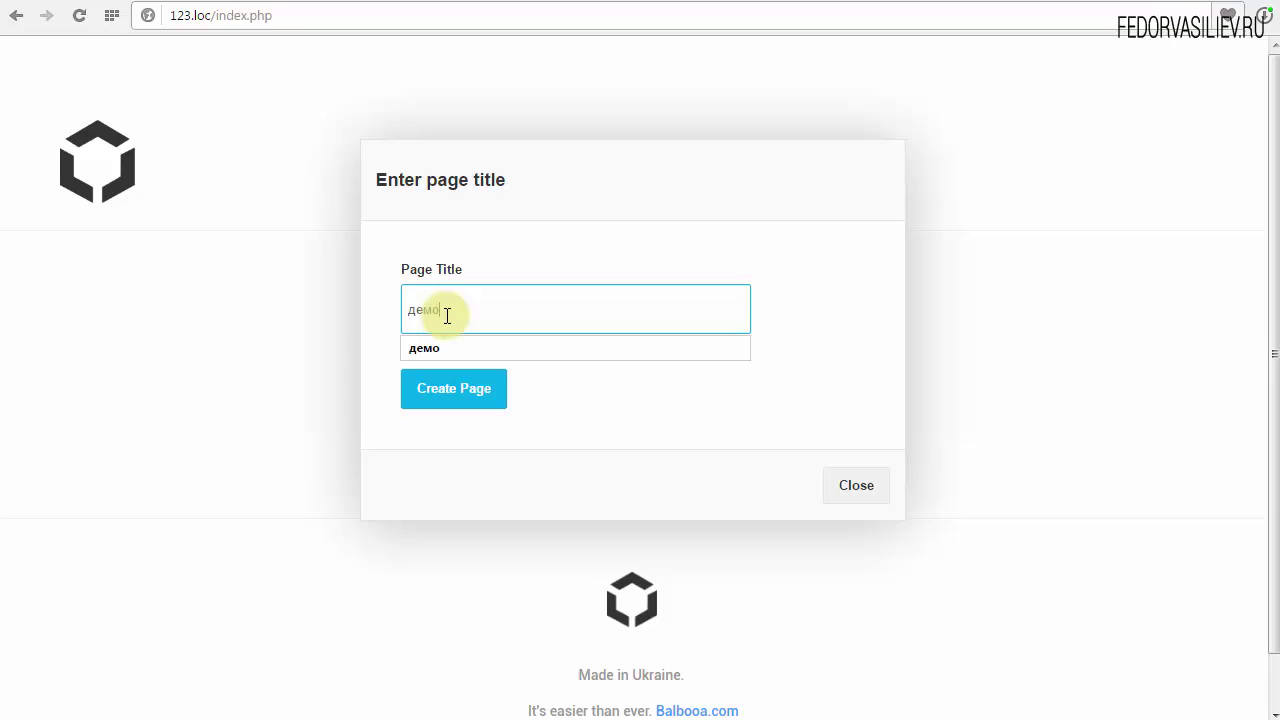
pyautogui.click(440, 398)
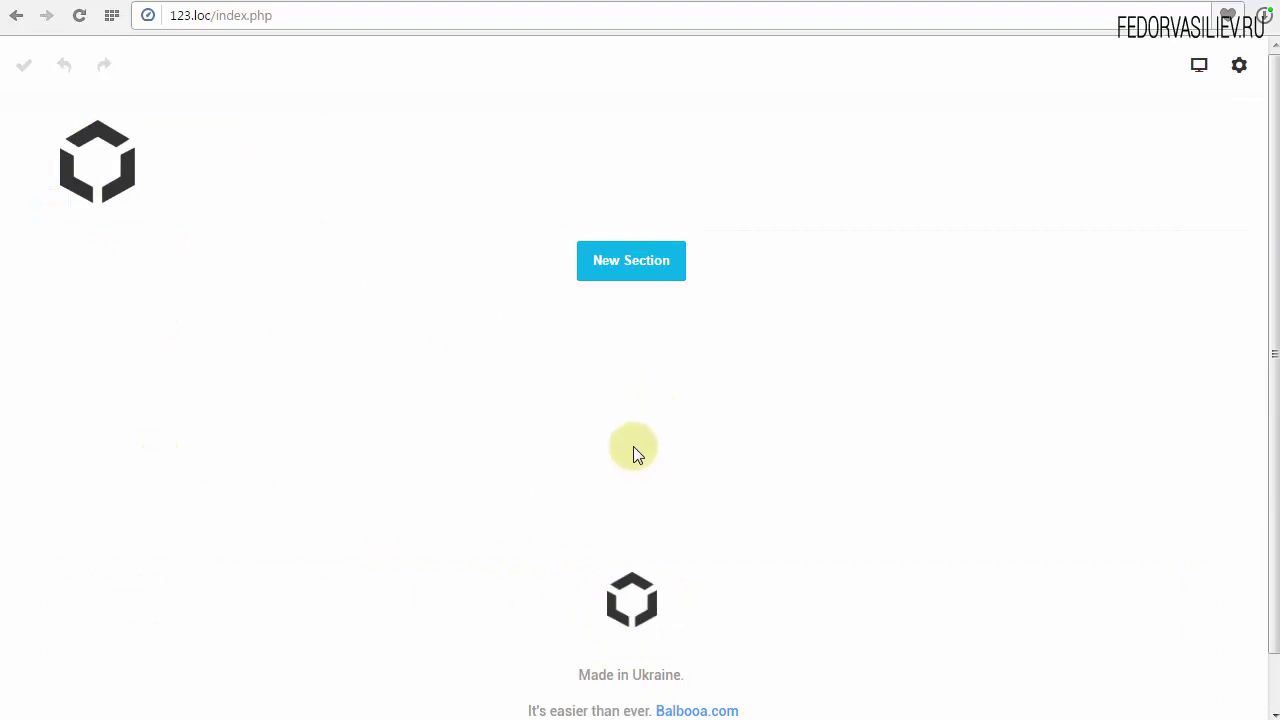
# Look over the empty page in the editor and copy the site's root address 123.loc/ from its URL
pyautogui.scroll(-1, 895, 418)
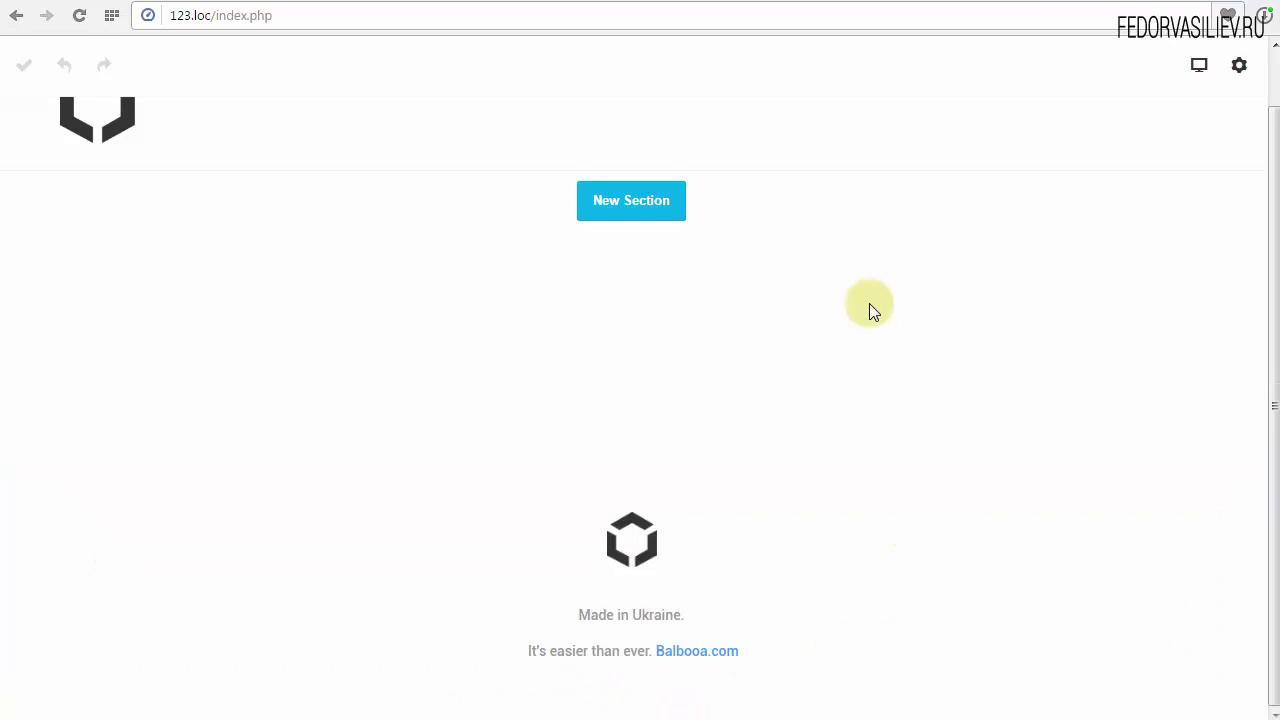
pyautogui.scroll(1, 871, 309)
pyautogui.click(1047, 1)
pyautogui.click(1047, 1)
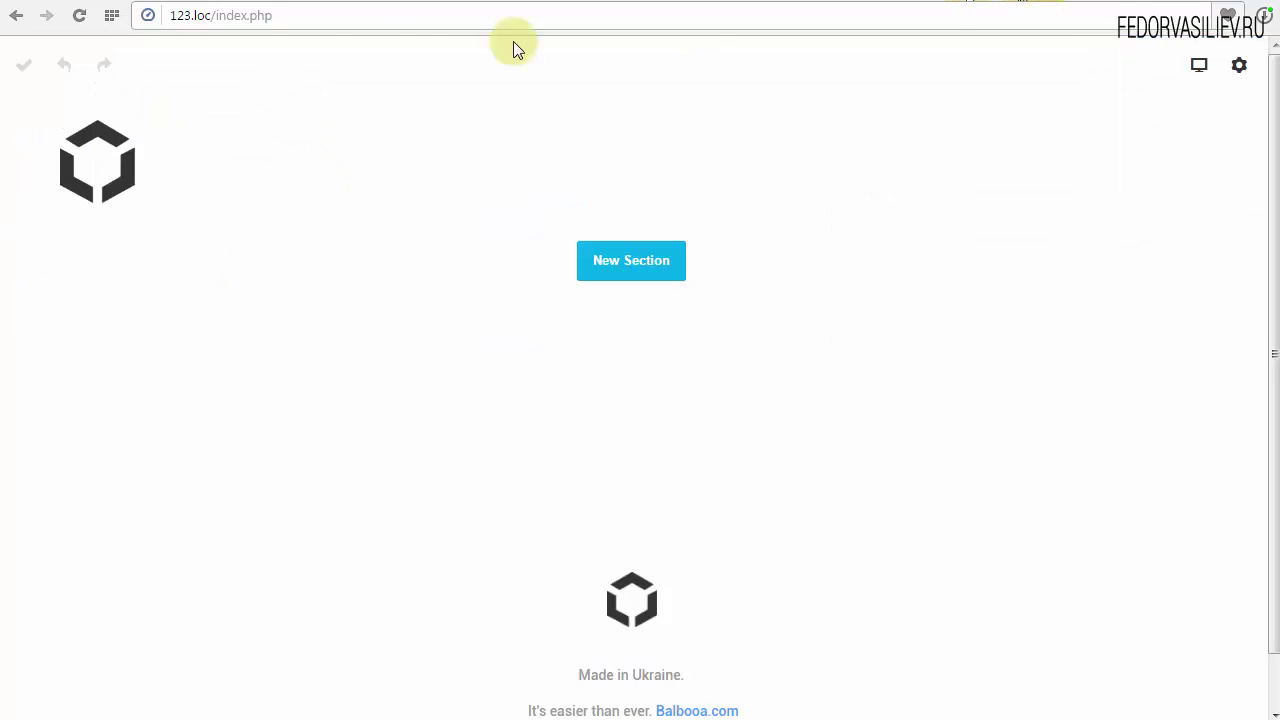
pyautogui.click(240, 15)
pyautogui.moveTo(208, 15); pyautogui.dragTo(171, 18)
pyautogui.rightClick(180, 15)
pyautogui.click(248, 84)
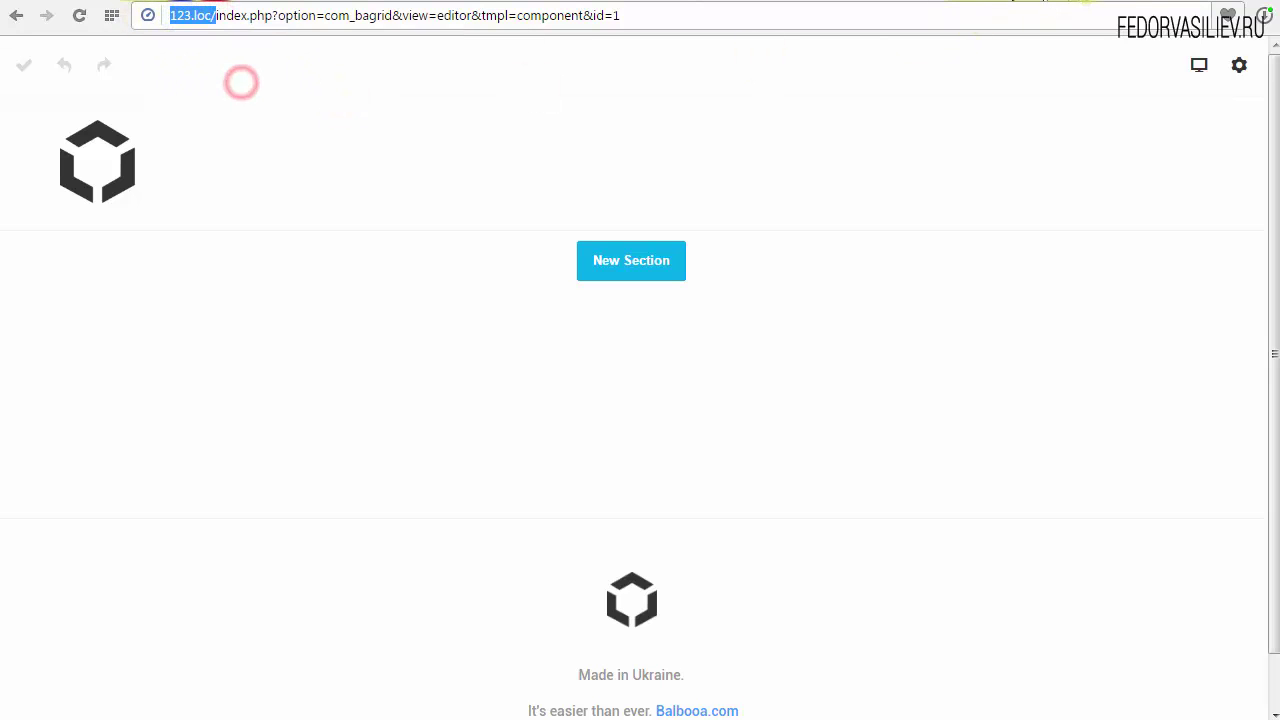
# Switch to the site's front-end tab and load the copied 123.loc/ address there
pyautogui.hotkey('ctrl', 'Tab')
pyautogui.click(216, 20)
pyautogui.rightClick(206, 20)
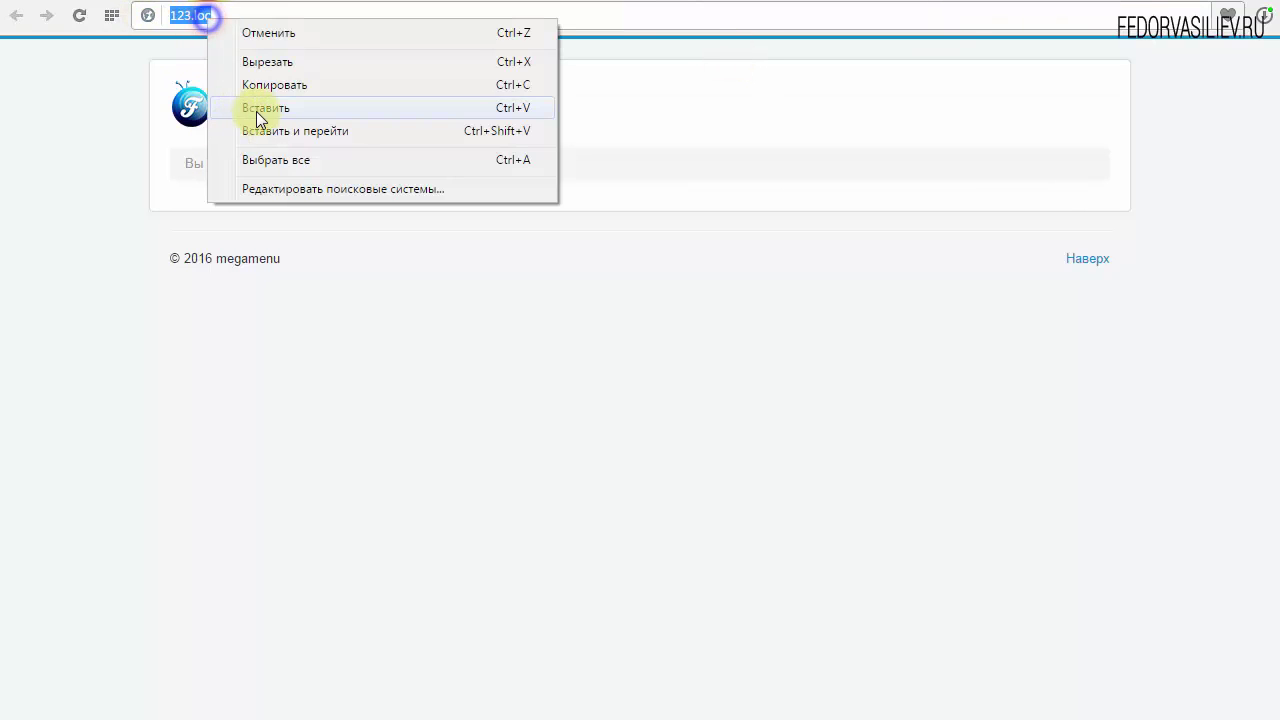
pyautogui.click(252, 106)
pyautogui.press('Return')
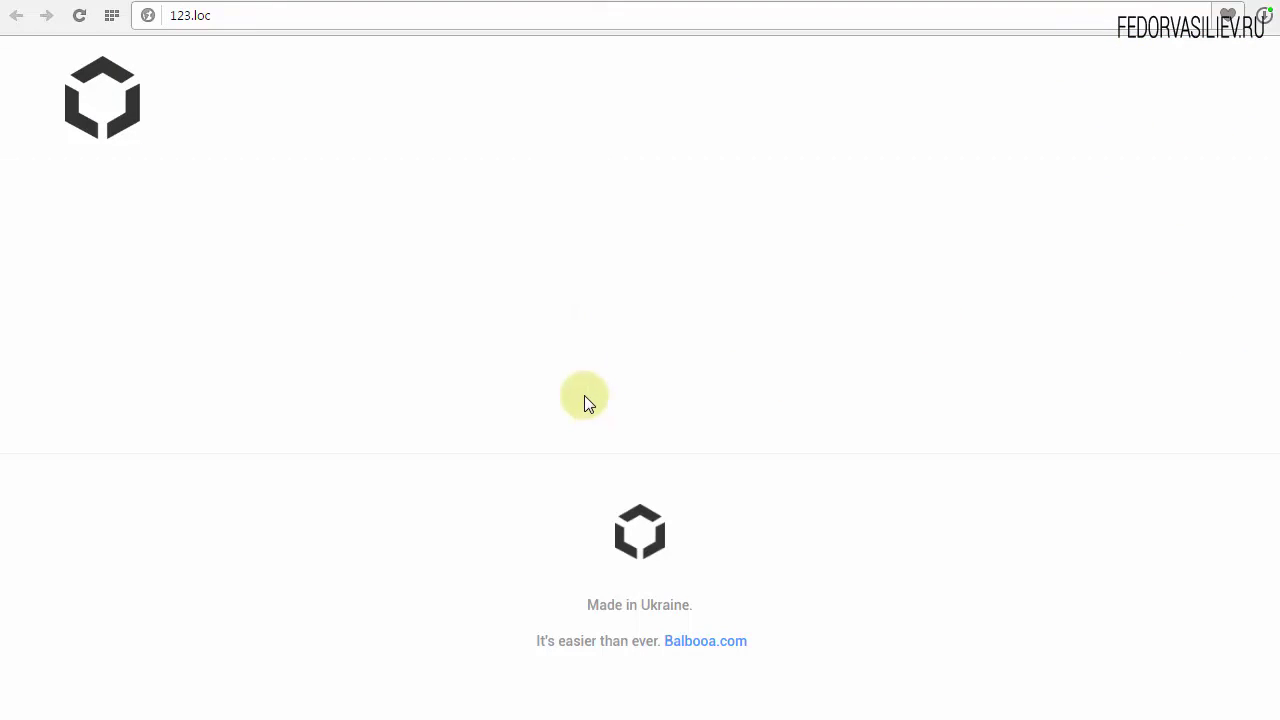
pyautogui.click(214, 15)
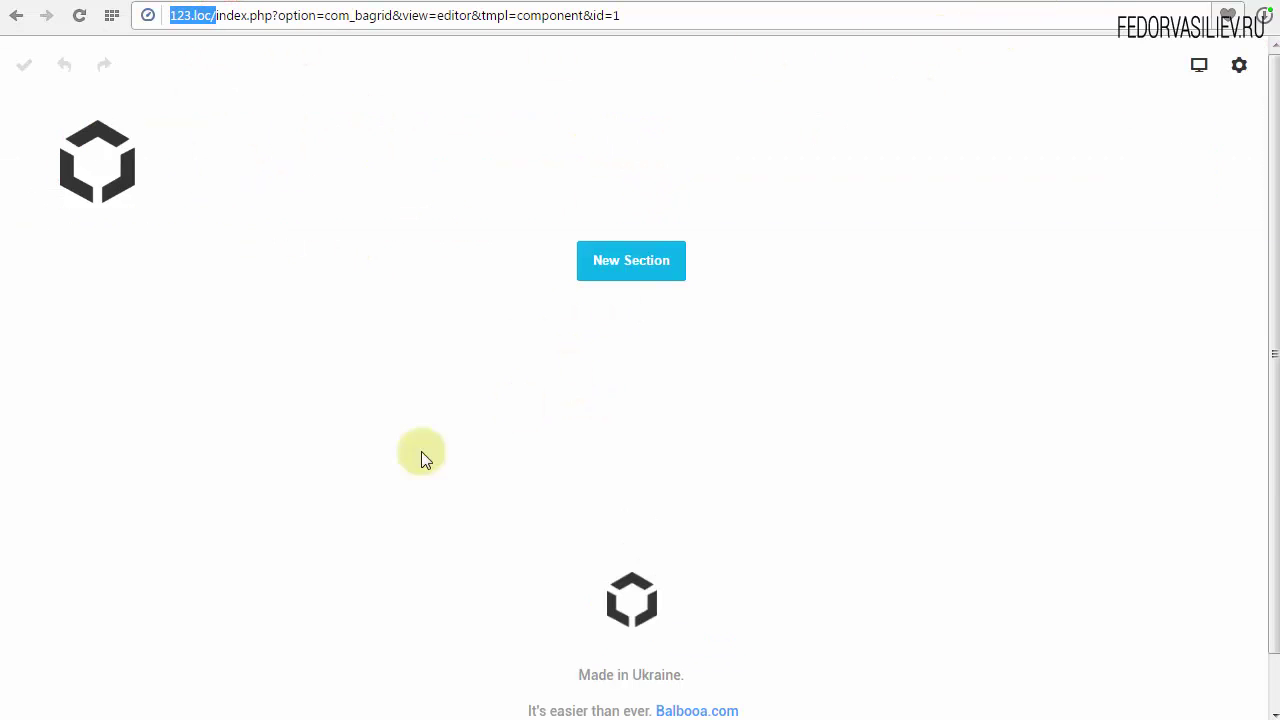
# Examine the editor's full page address and reveal the tablet and phone view options
pyautogui.click(399, 14)
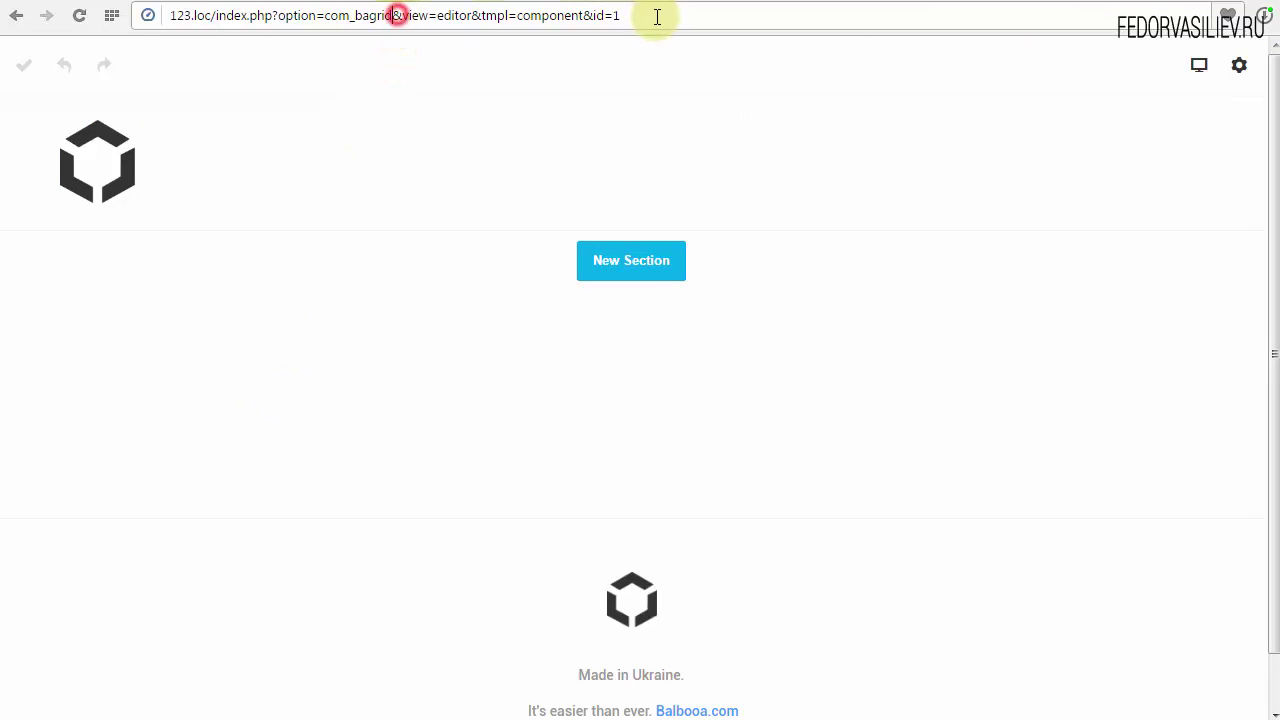
pyautogui.moveTo(650, 14); pyautogui.dragTo(23, 14)
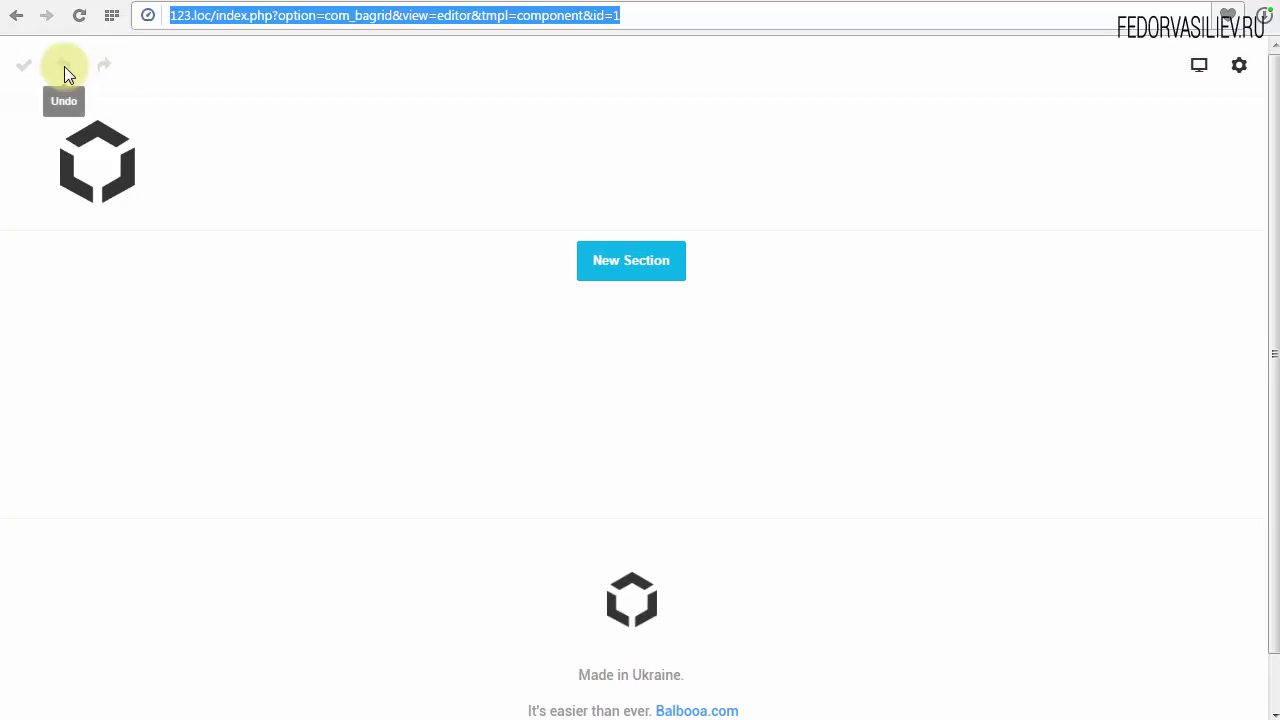
pyautogui.click(1200, 74)
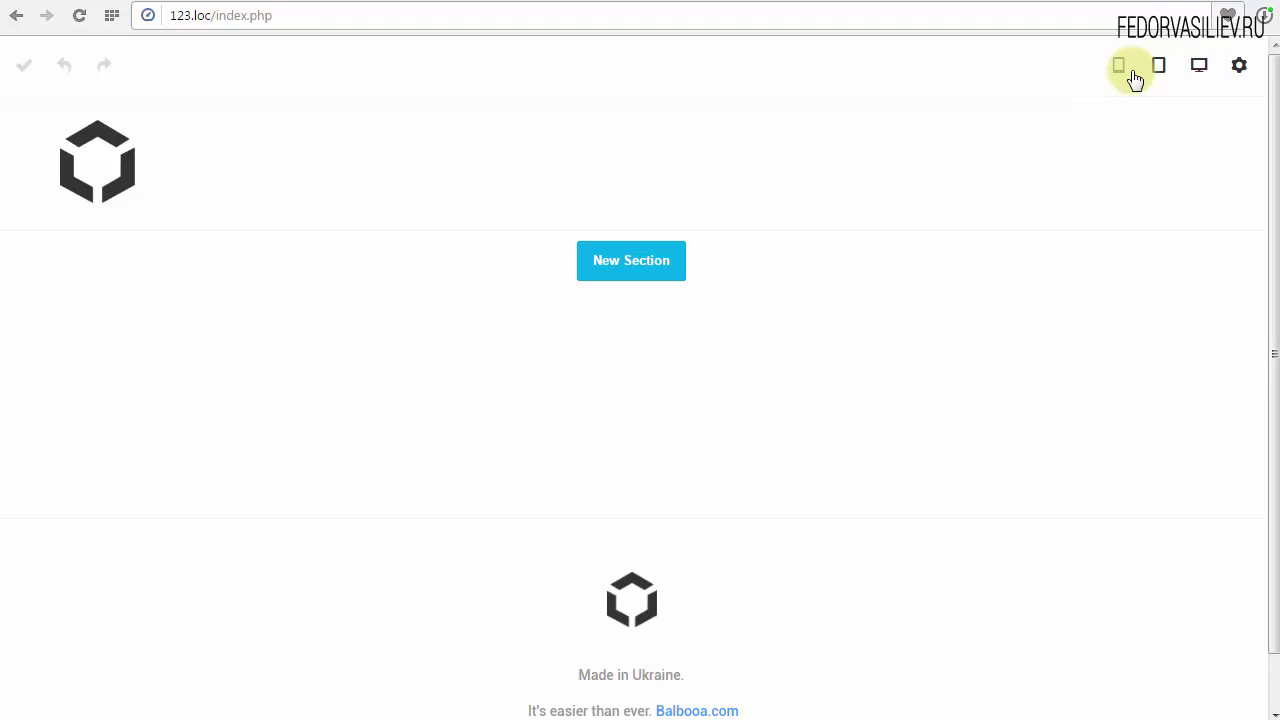
pyautogui.click(1240, 63)
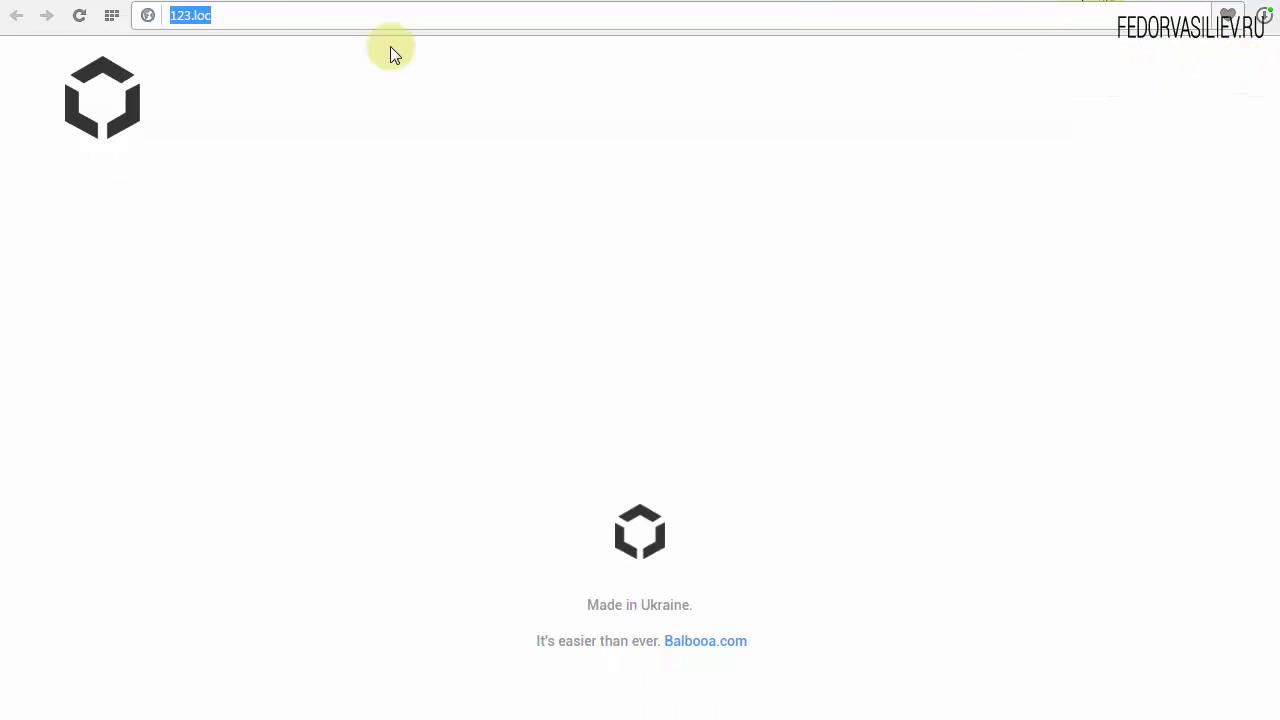
# Reload the public front page at 123.loc to compare it with the editor
pyautogui.click(198, 17)
pyautogui.doubleClick(234, 16)
pyautogui.click(223, 16)
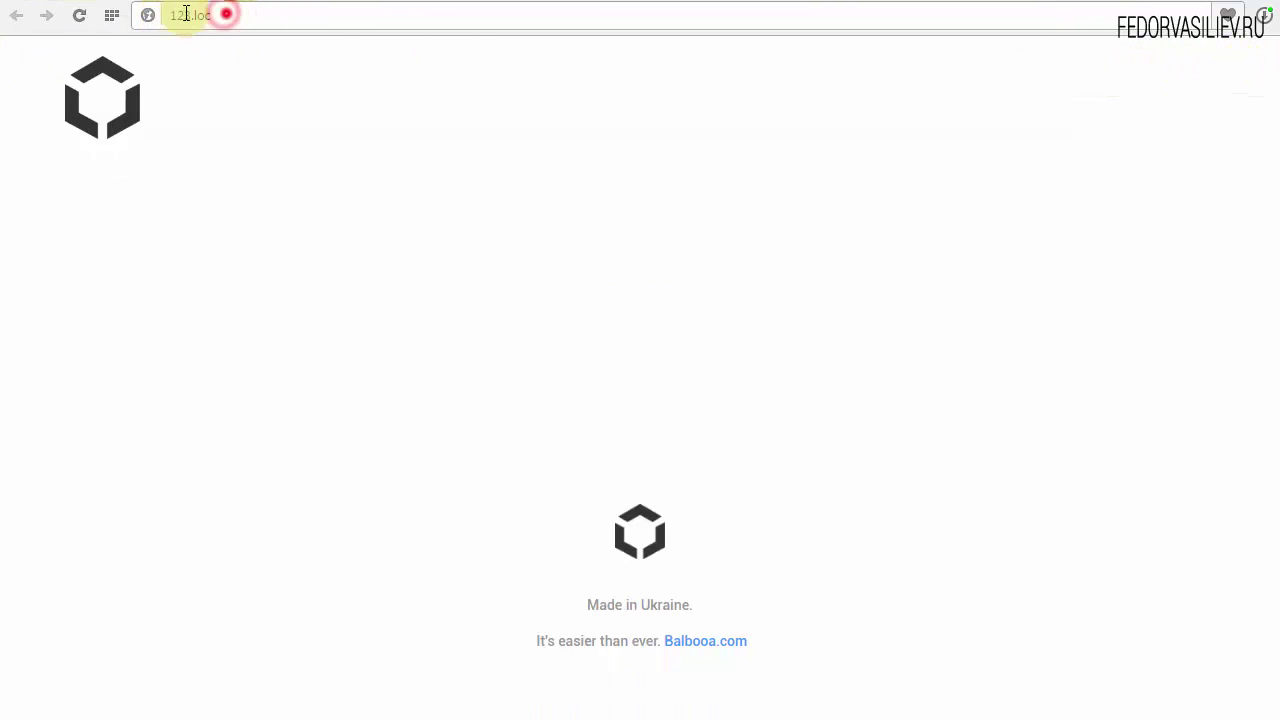
pyautogui.doubleClick(225, 18)
pyautogui.click(229, 15)
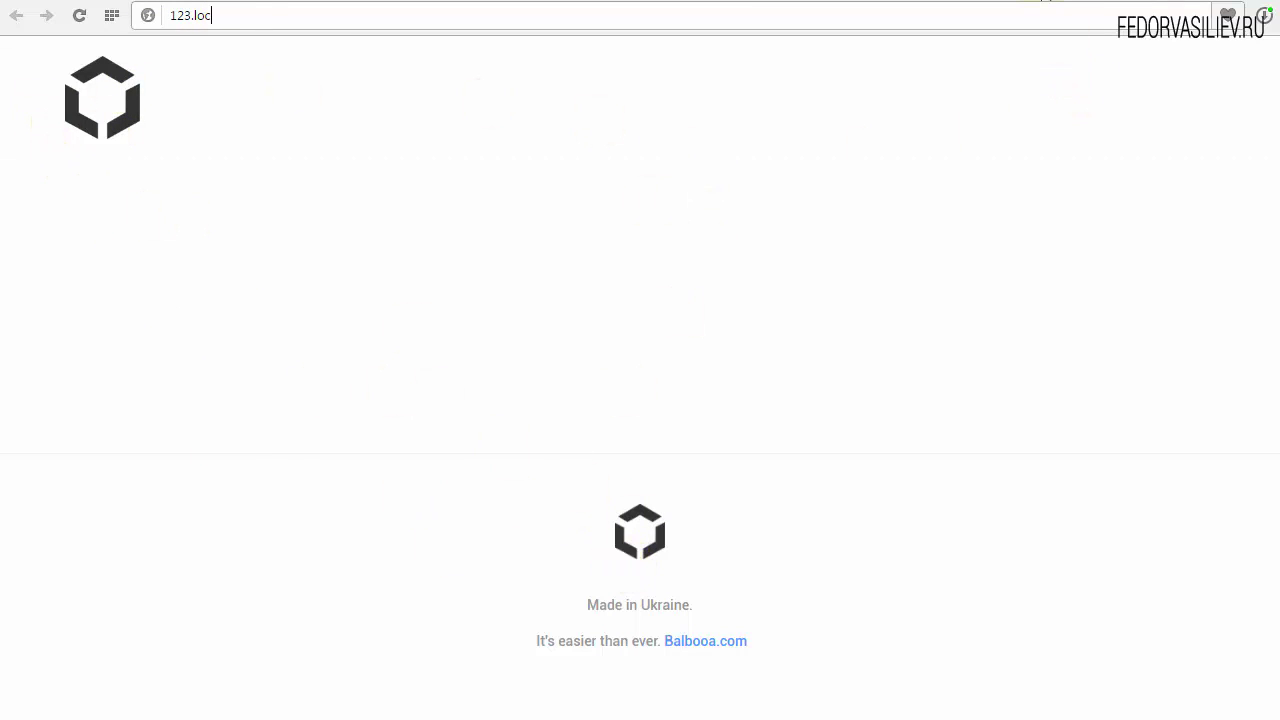
pyautogui.press('Return')
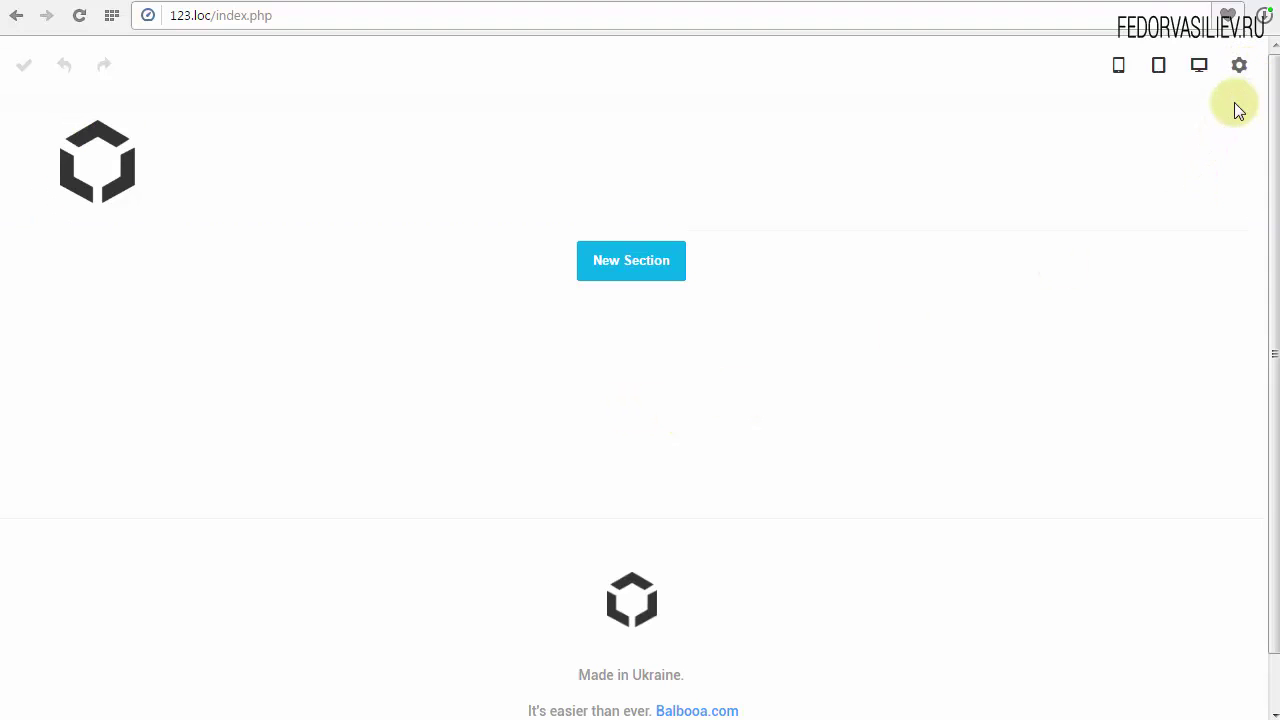
# Open the Theme Configuration dialog from the page editor and move it to the opposite side of the page
pyautogui.click(1241, 68)
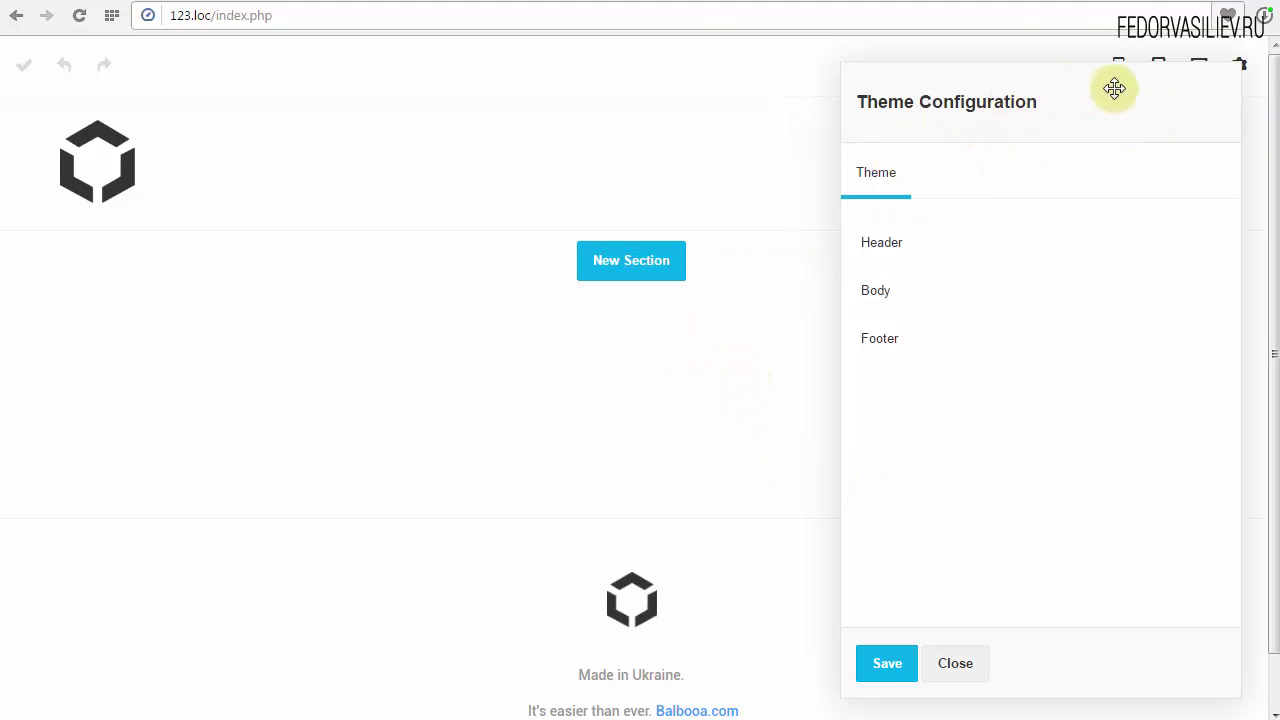
pyautogui.moveTo(1098, 102); pyautogui.dragTo(851, 109)
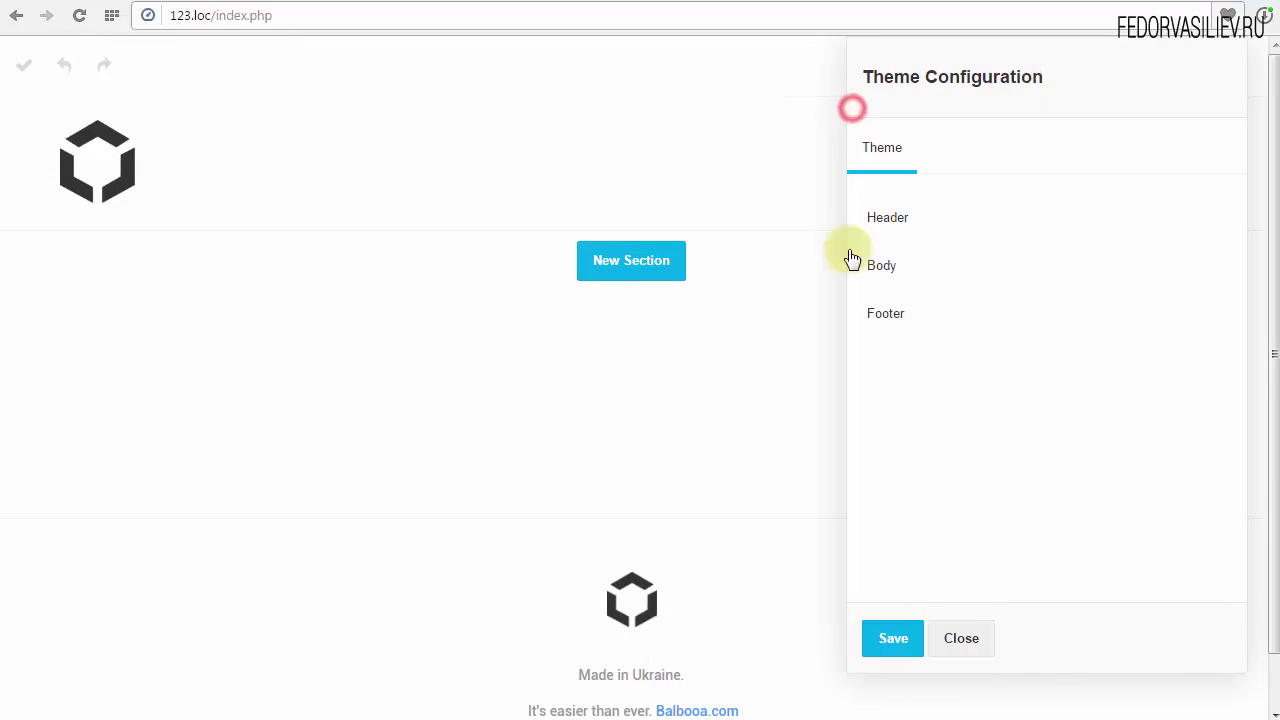
pyautogui.moveTo(1127, 83); pyautogui.dragTo(316, 118)
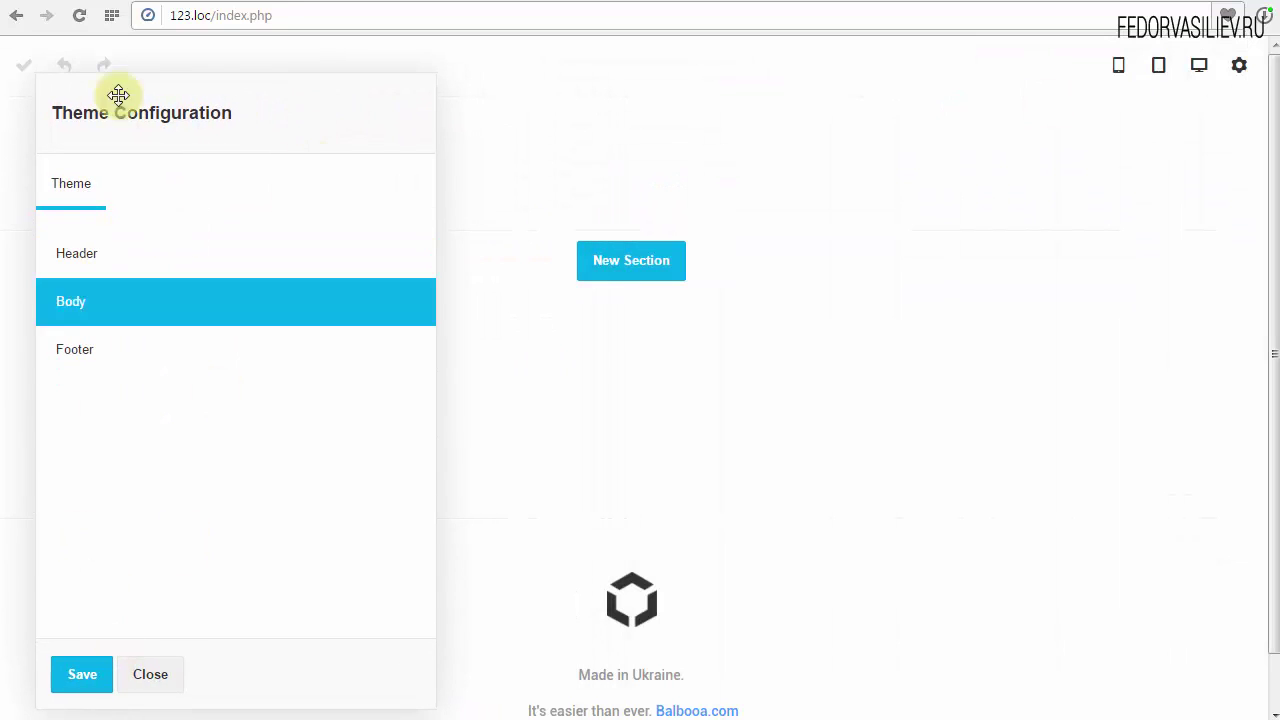
# Move the Theme Configuration dialog to the opposite side of the page and examine the header layout's position options
pyautogui.moveTo(158, 118); pyautogui.dragTo(966, 83)
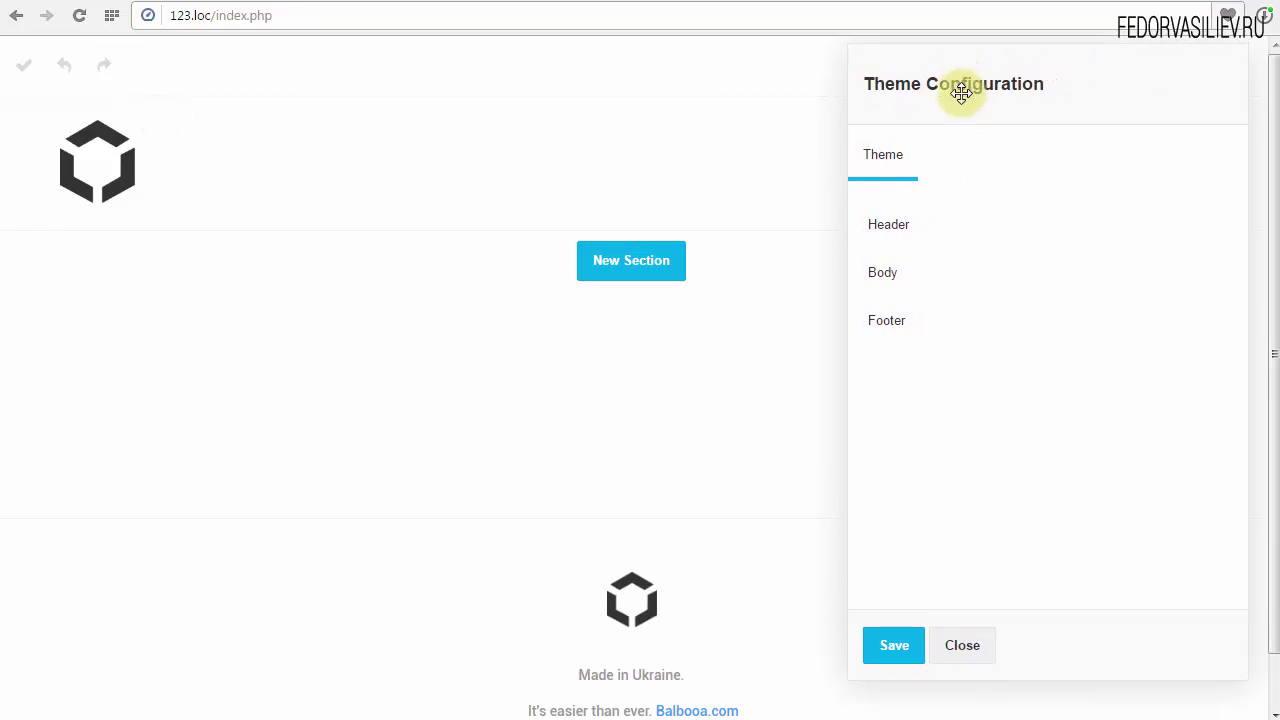
pyautogui.click(915, 231)
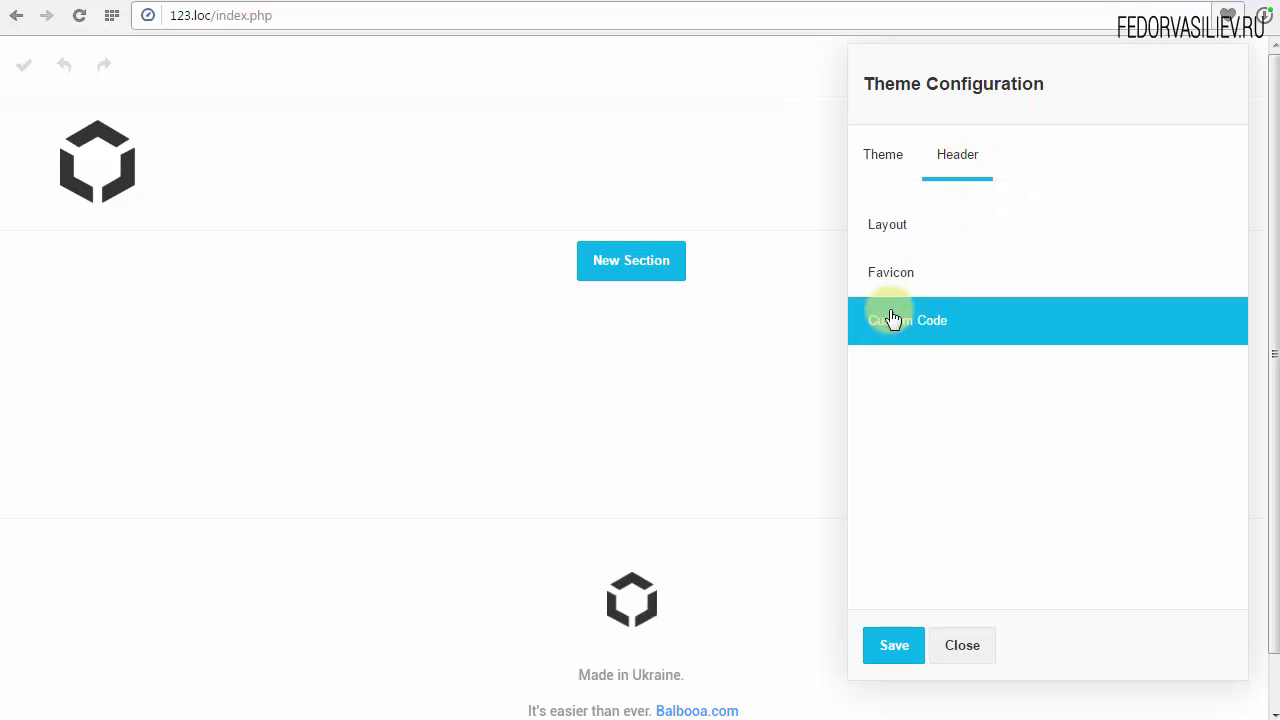
pyautogui.click(896, 230)
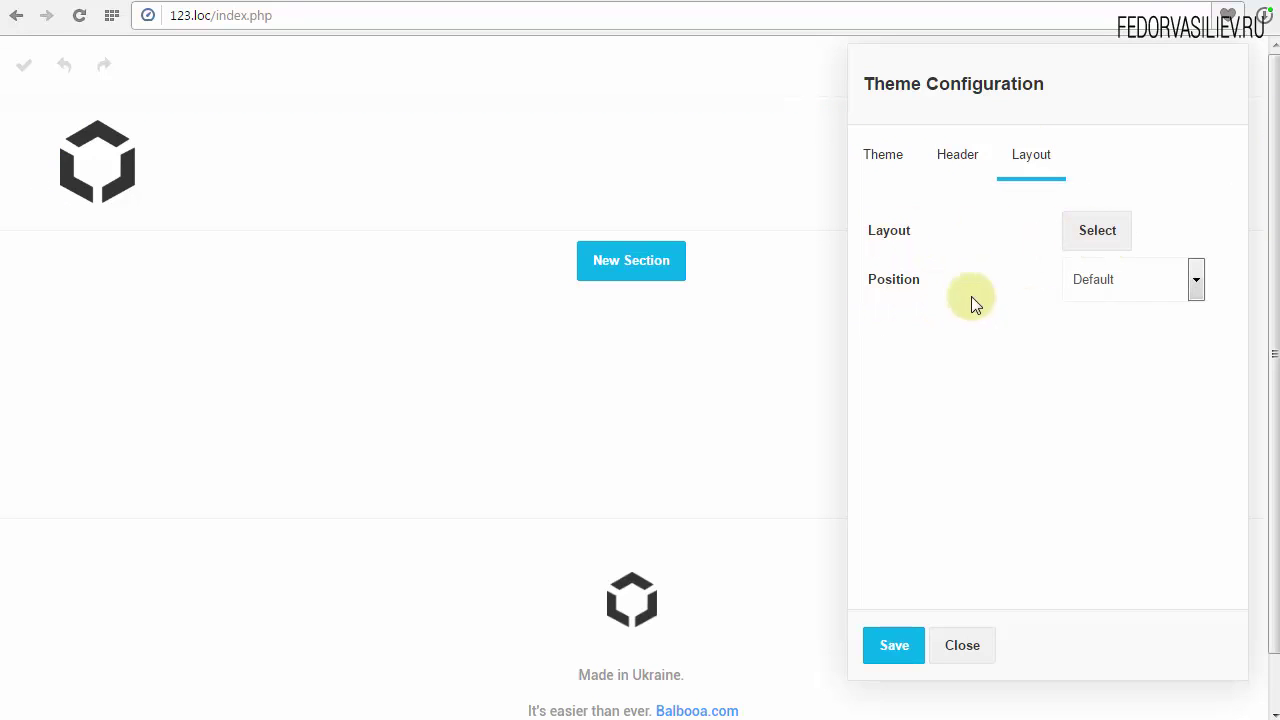
pyautogui.click(1126, 290)
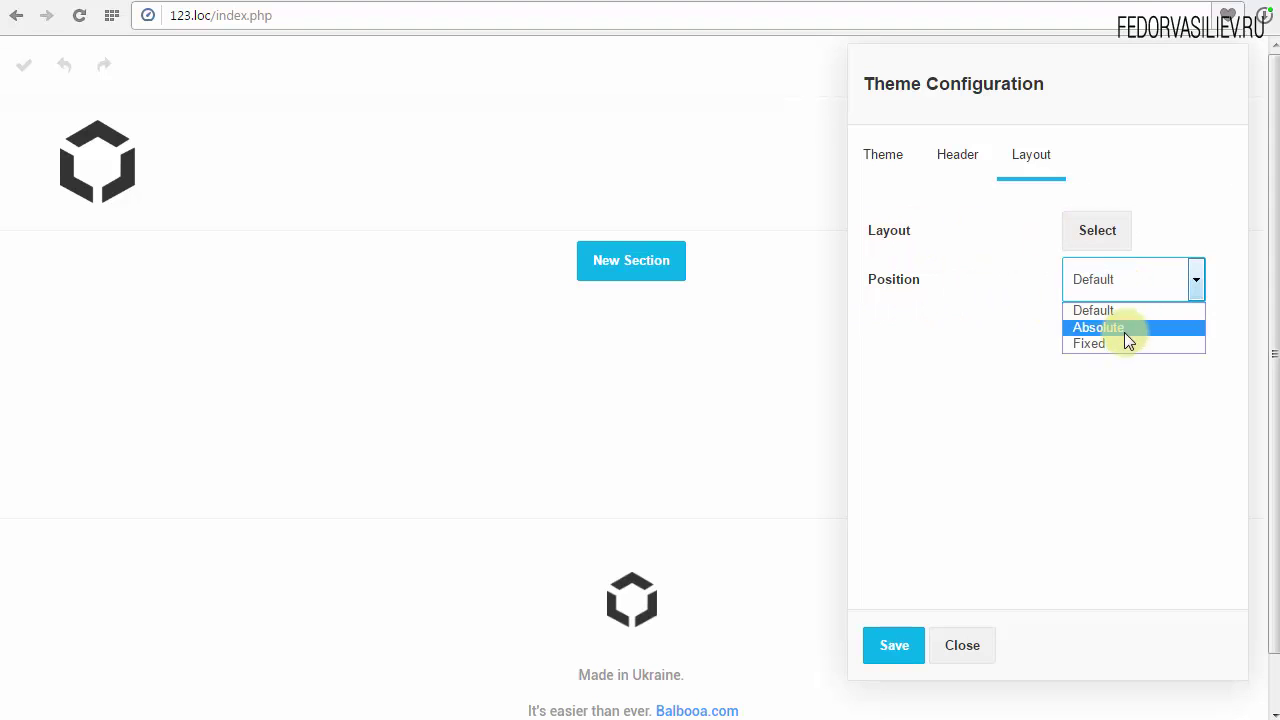
pyautogui.click(1055, 320)
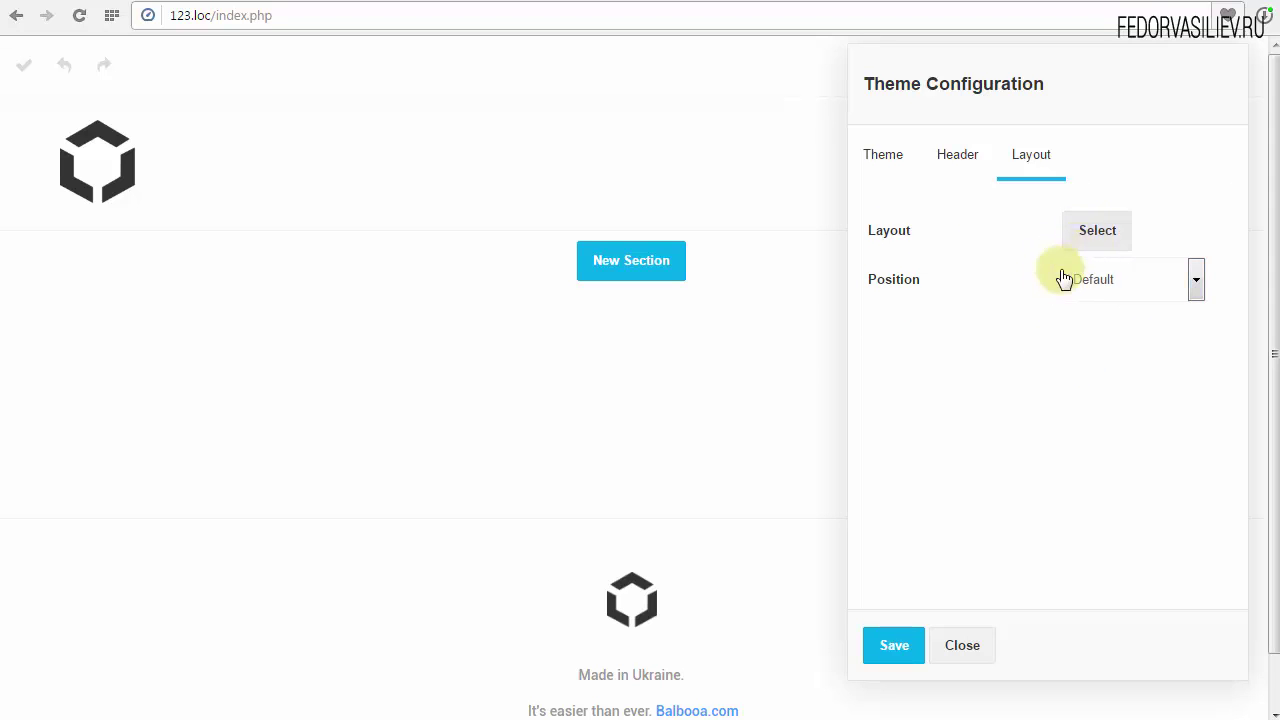
# Browse the menu layouts offered for the header and leave the selection without choosing one
pyautogui.click(1097, 232)
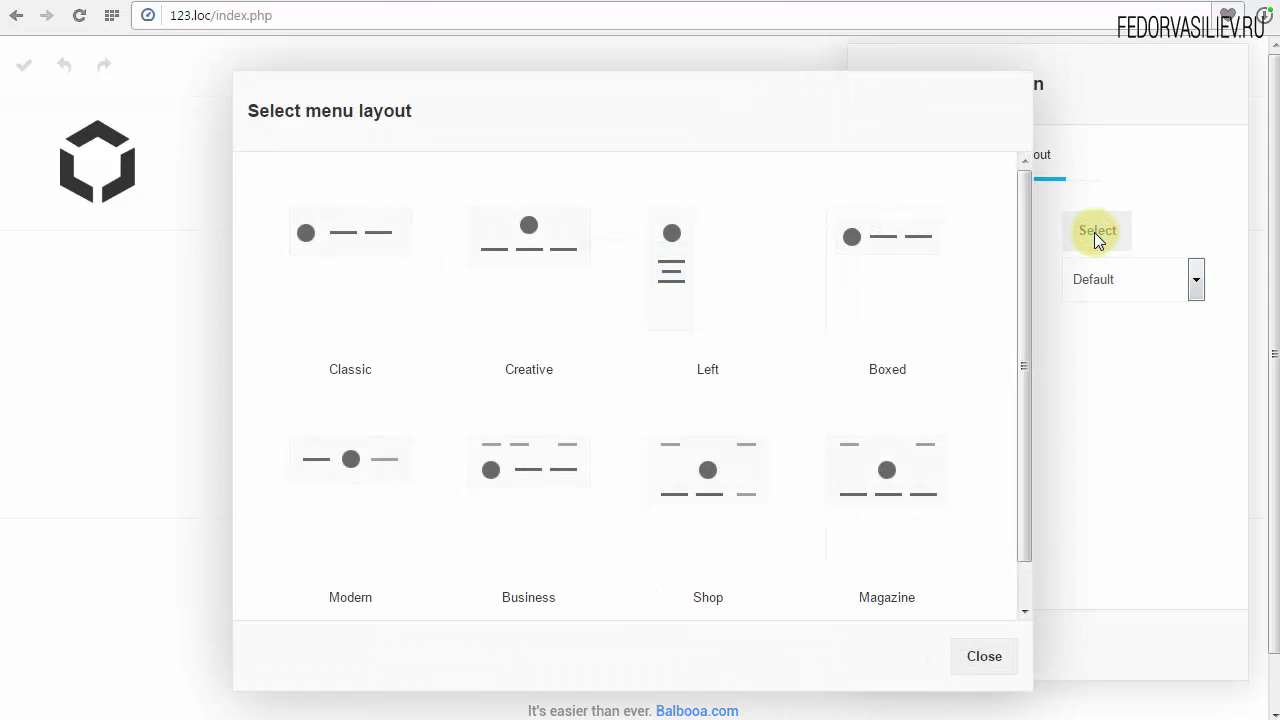
pyautogui.scroll(-1, 1018, 382)
pyautogui.moveTo(1018, 382); pyautogui.dragTo(1013, 298)
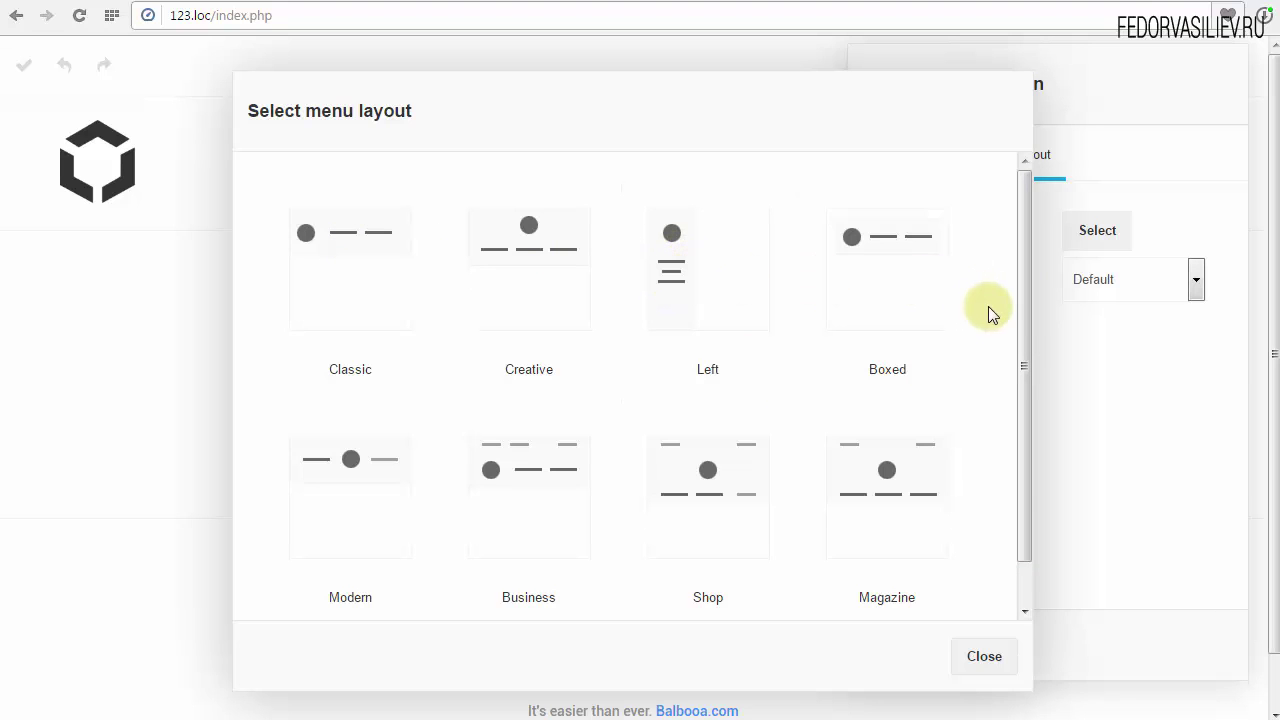
pyautogui.moveTo(1021, 324); pyautogui.dragTo(1004, 346)
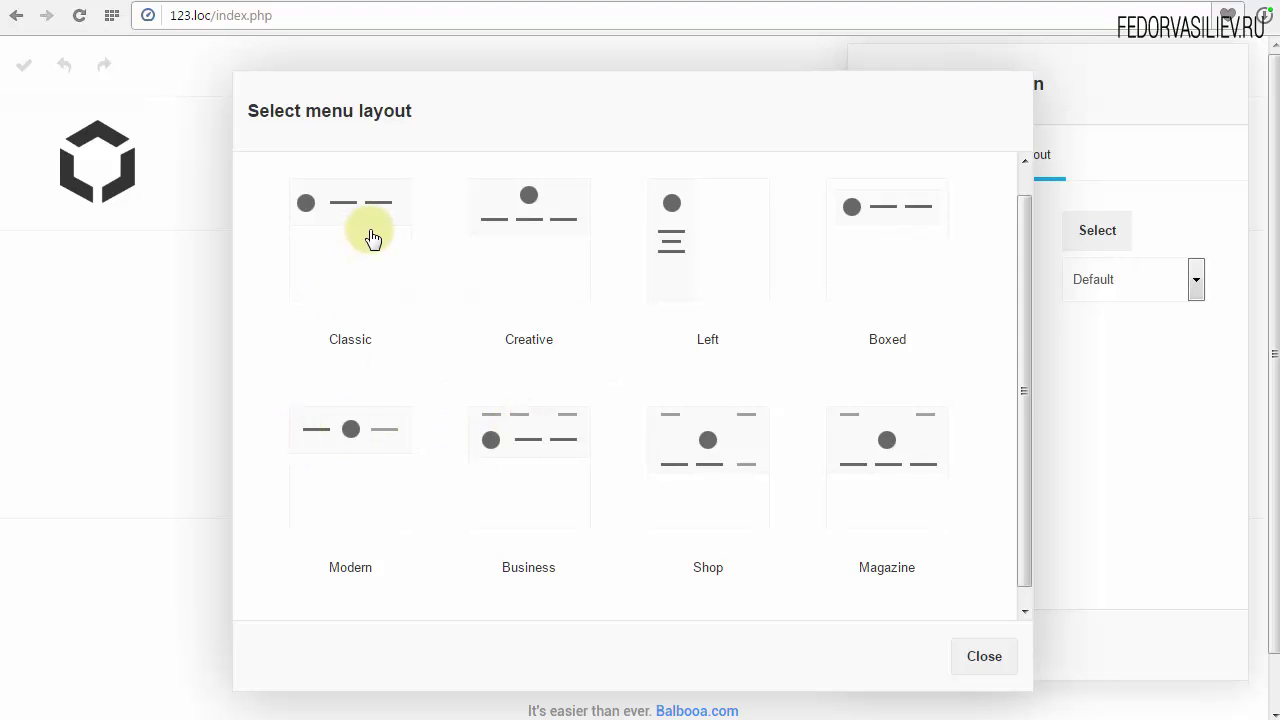
pyautogui.click(988, 660)
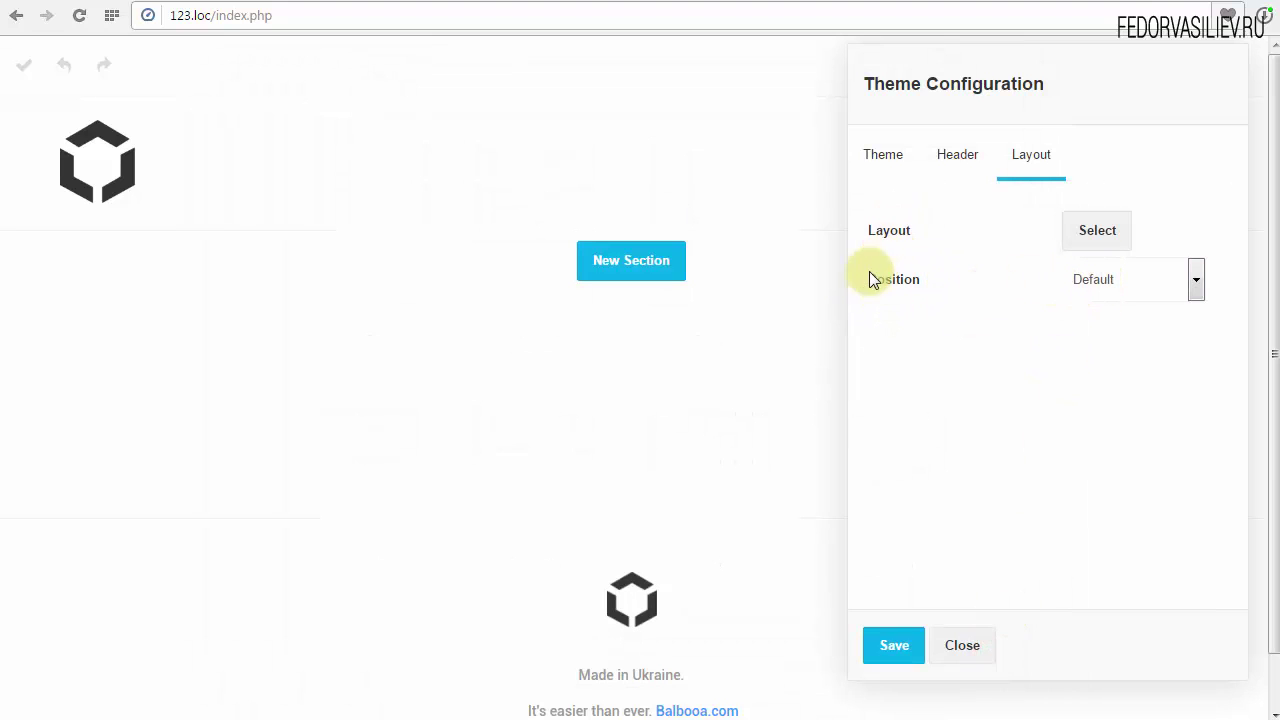
# Review the header's position choices and its menu layout gallery once more, keeping the existing settings
pyautogui.click(1112, 287)
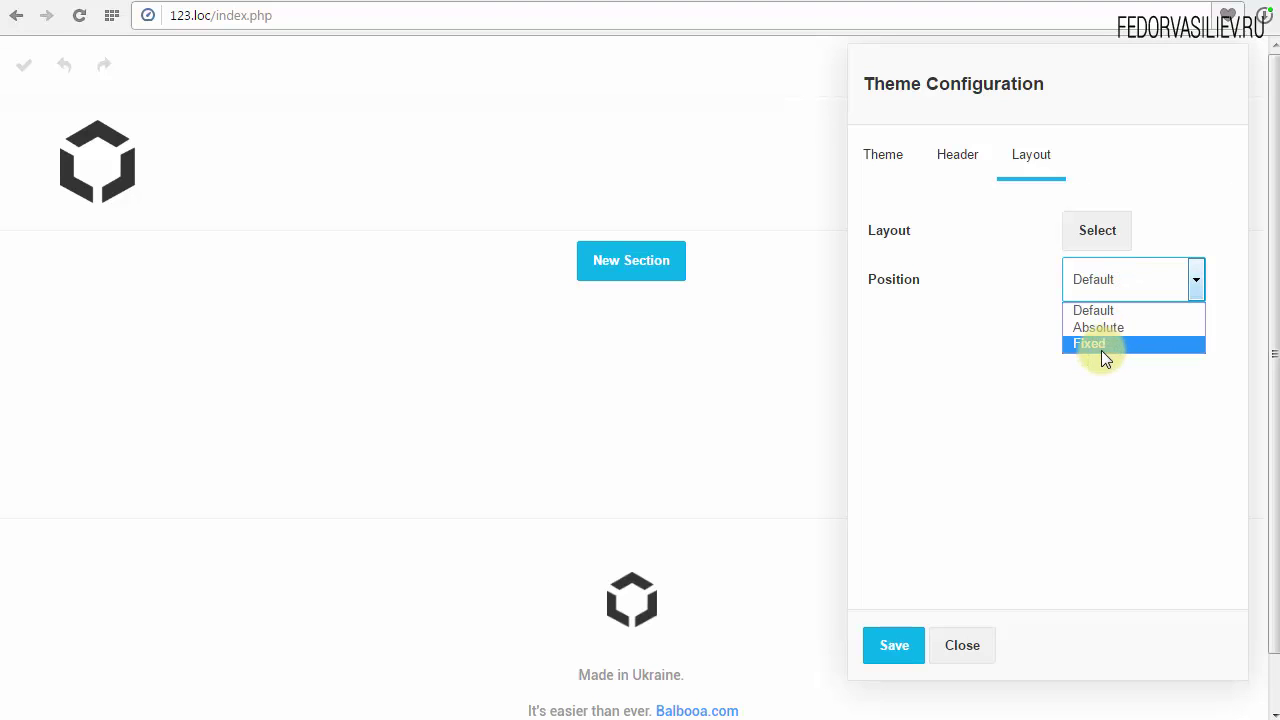
pyautogui.click(1019, 330)
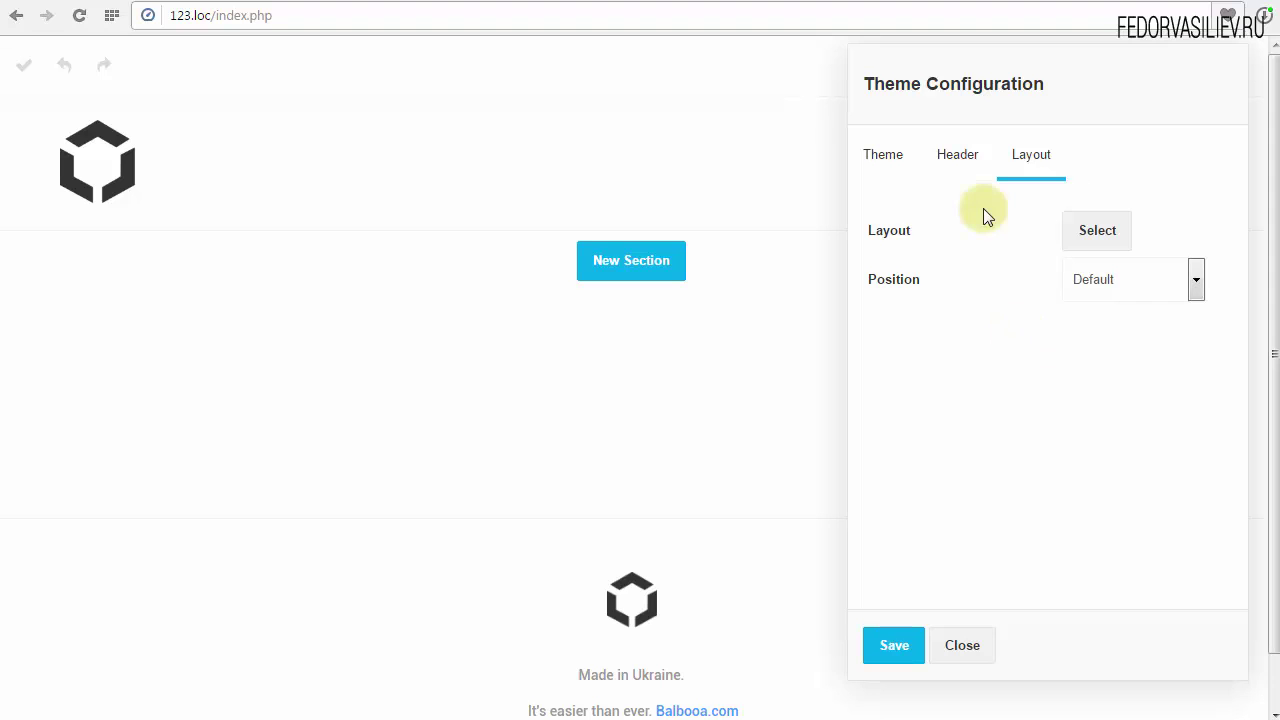
pyautogui.click(1113, 232)
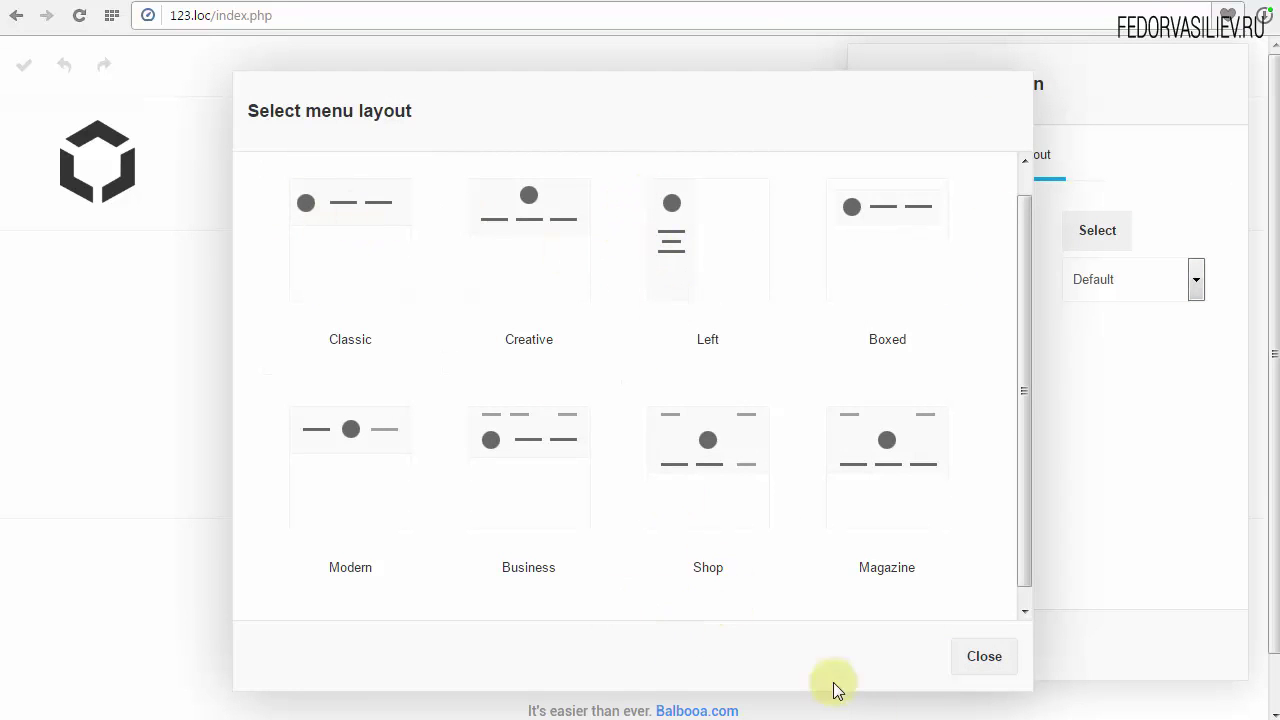
pyautogui.click(976, 663)
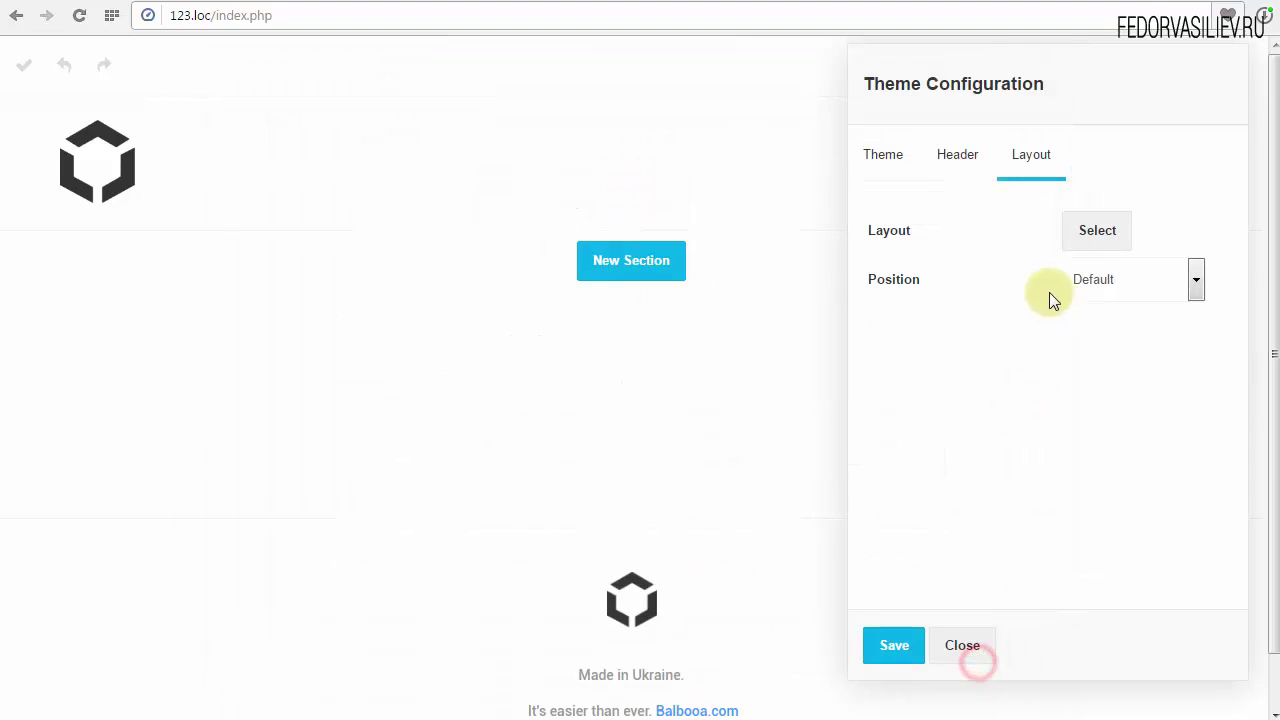
# Examine the favicon upload setting in the header configuration and return to the header options
pyautogui.click(957, 158)
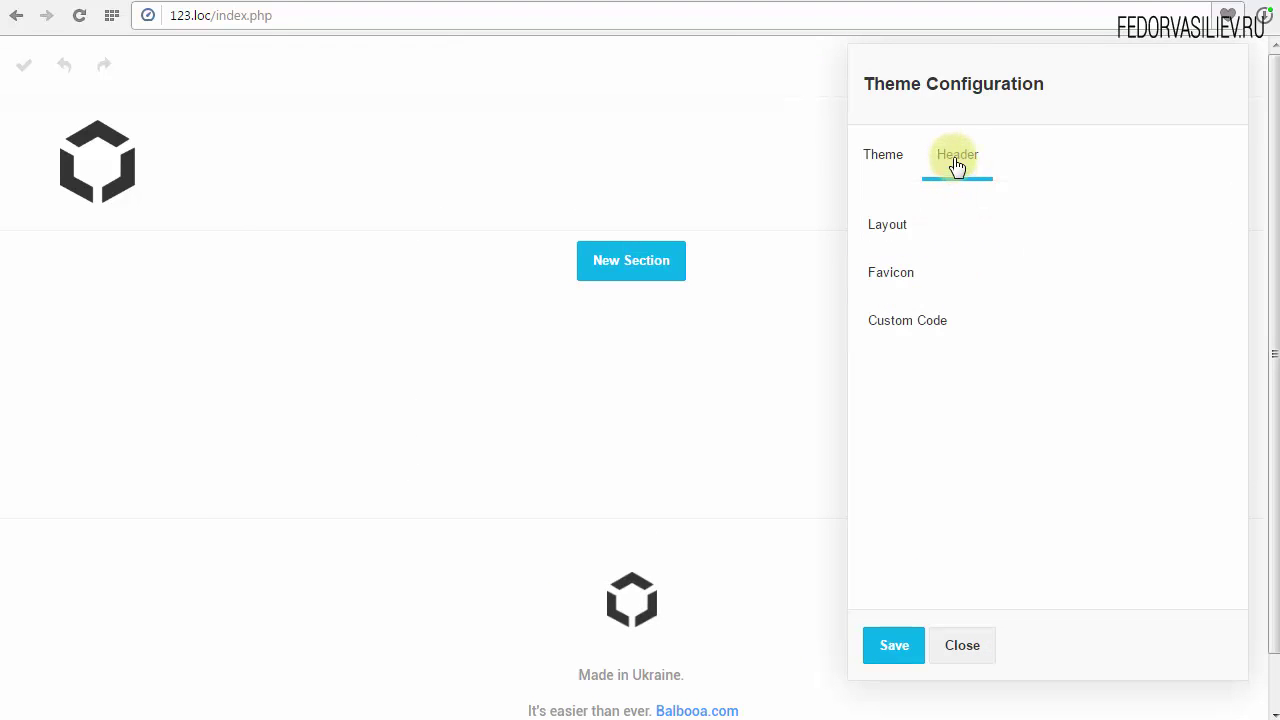
pyautogui.click(886, 274)
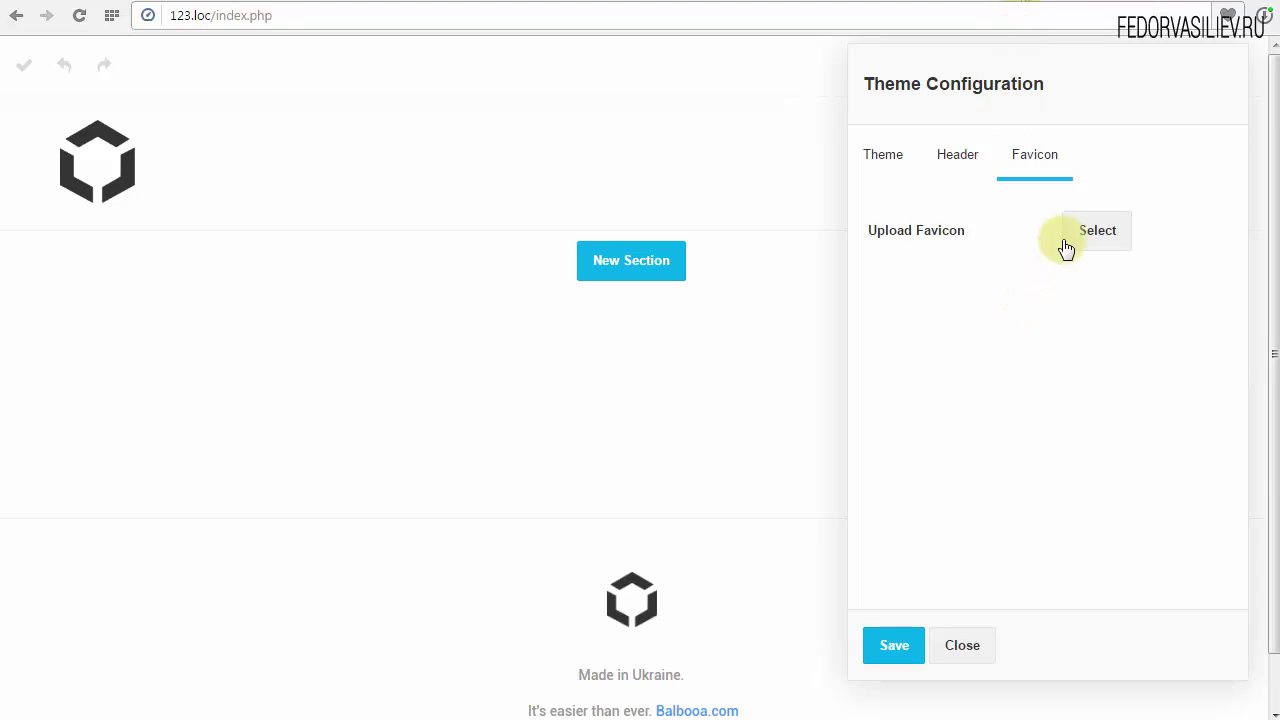
pyautogui.click(962, 157)
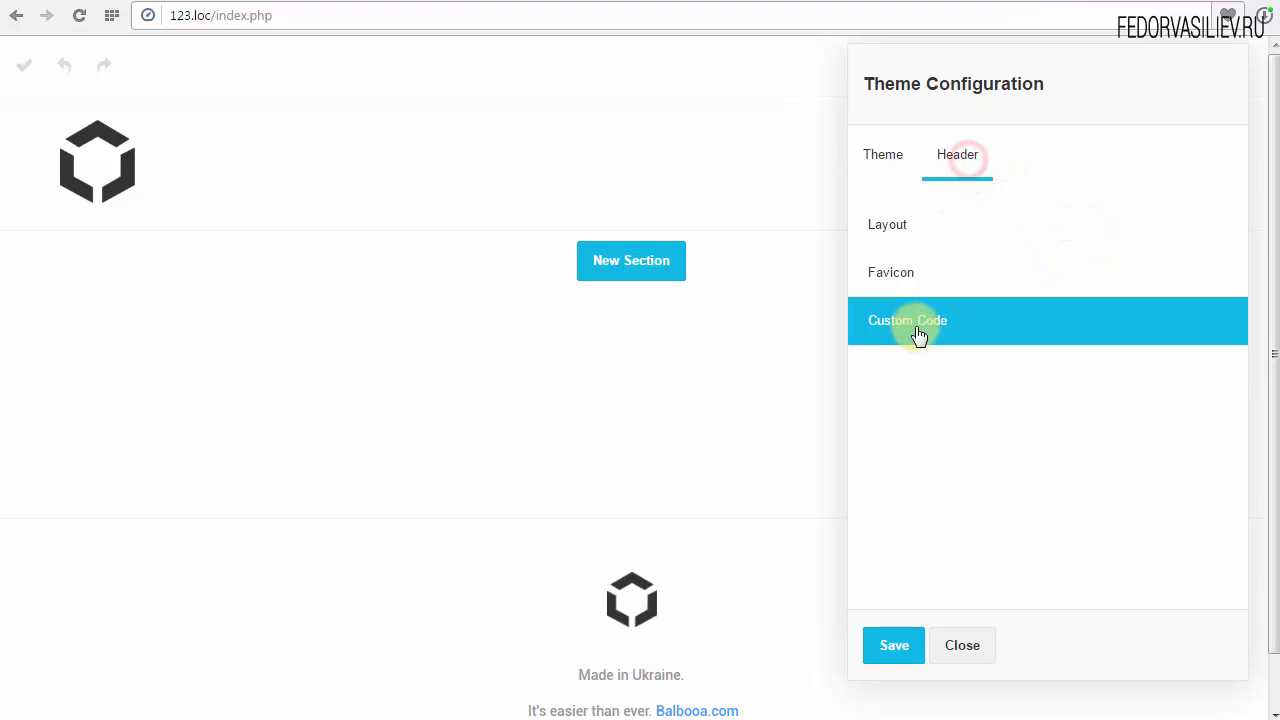
# Examine the header's custom code settings, including the class suffix and CSS editor, and close the editor without adding code
pyautogui.click(919, 333)
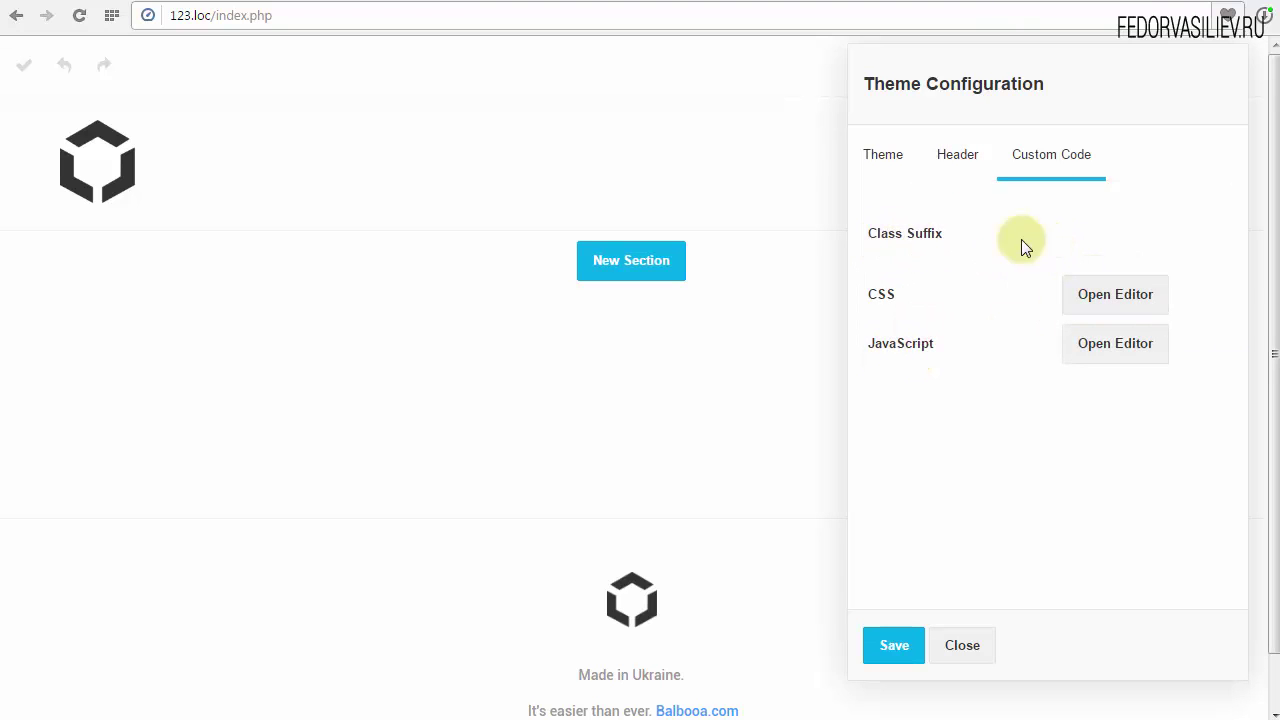
pyautogui.click(1114, 237)
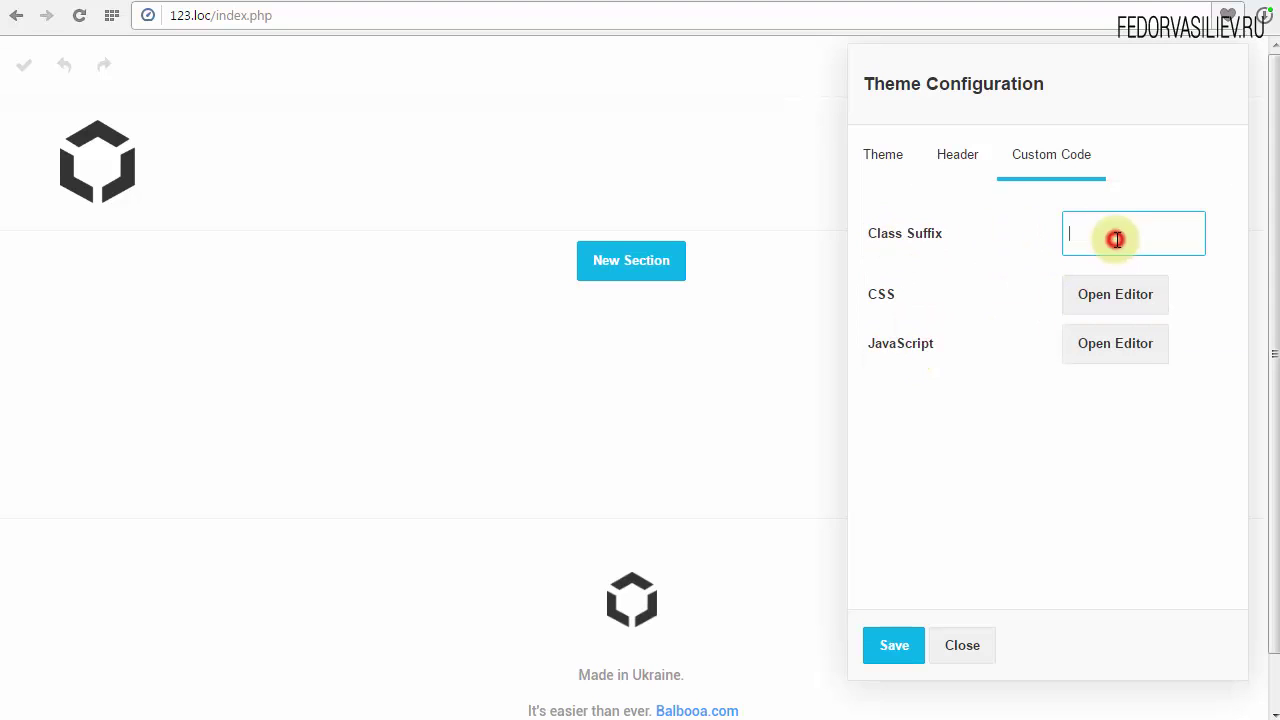
pyautogui.moveTo(889, 297); pyautogui.dragTo(922, 344)
pyautogui.click(1112, 294)
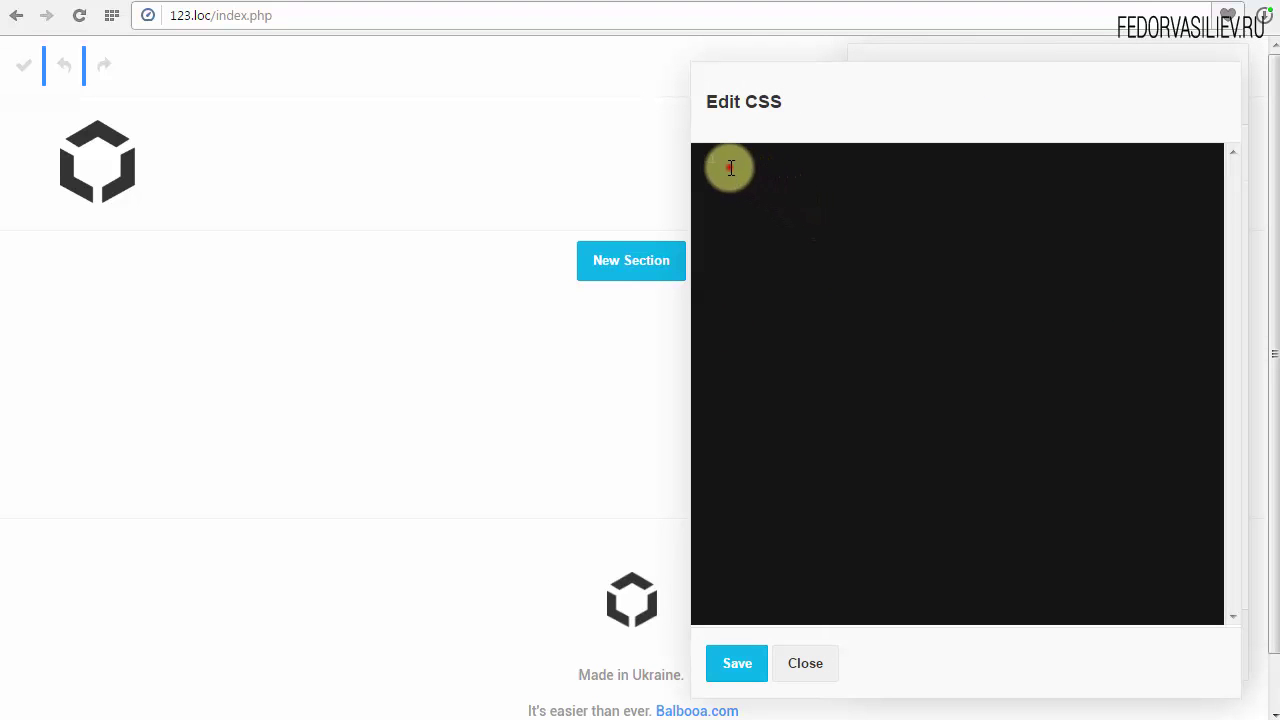
pyautogui.click(726, 163)
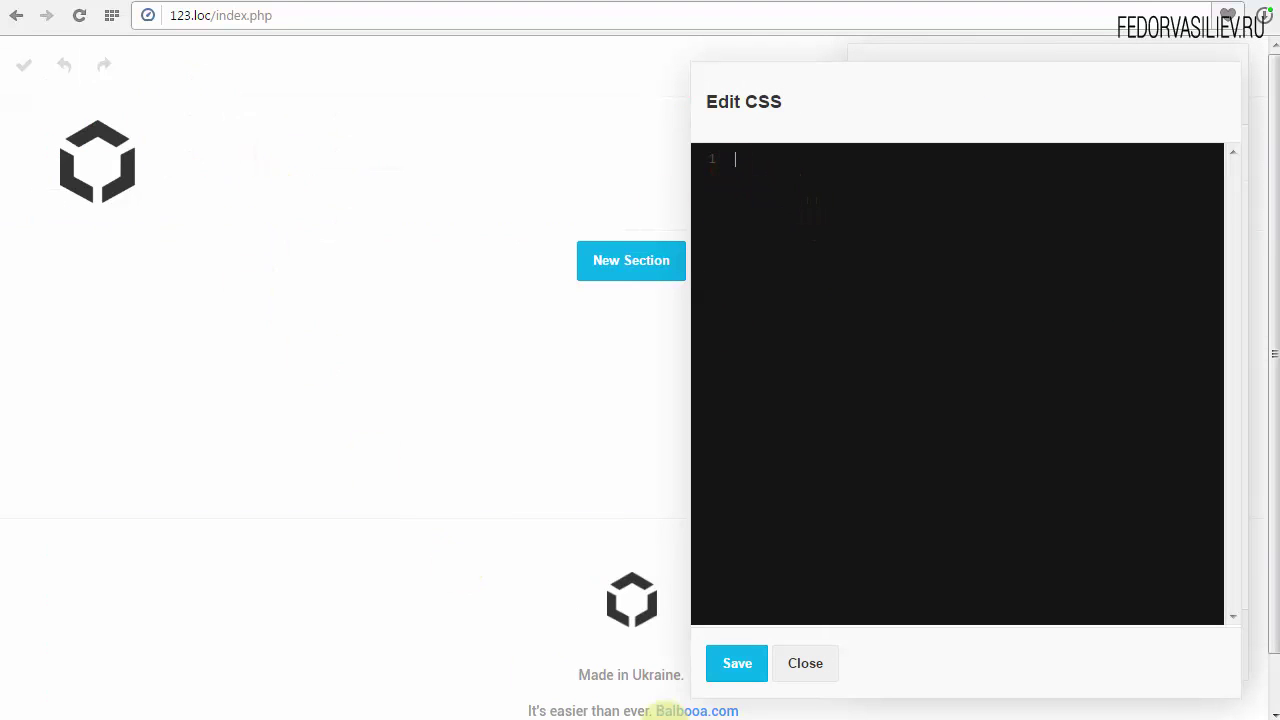
pyautogui.click(805, 663)
# Examine the footer's layout choices across column layouts, page blocks and library, and leave without selecting one
pyautogui.click(885, 157)
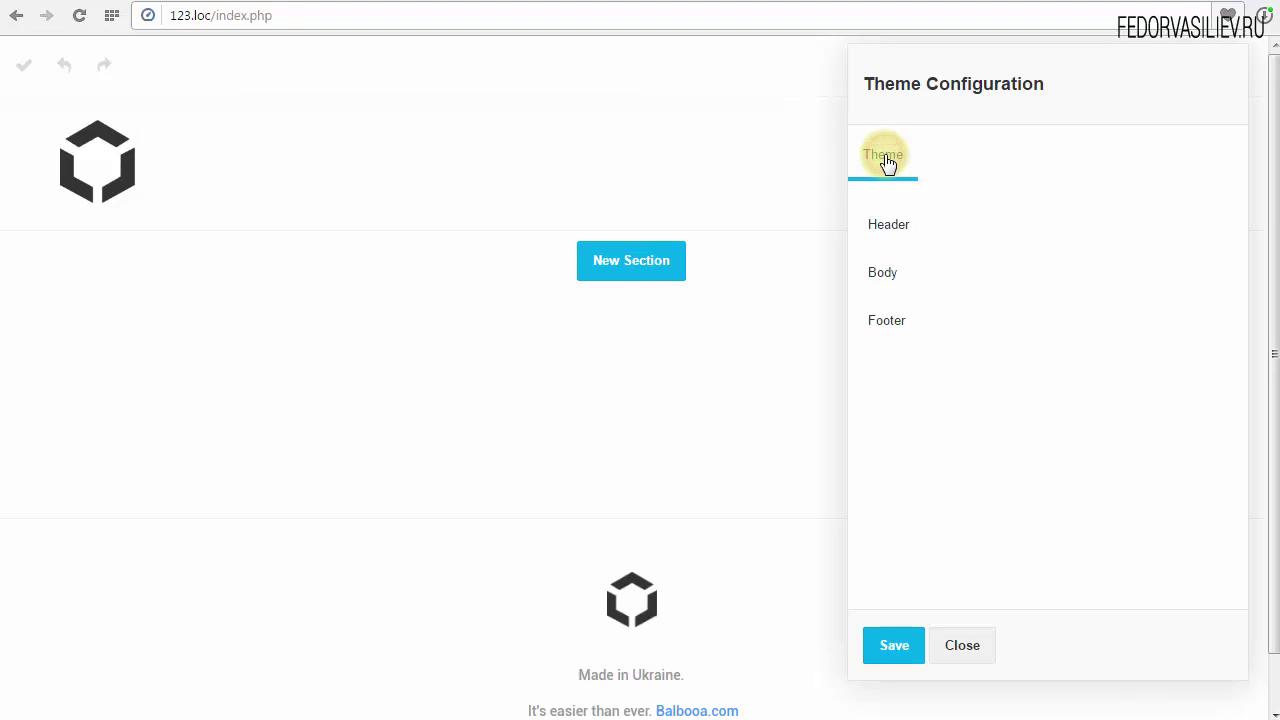
pyautogui.click(893, 321)
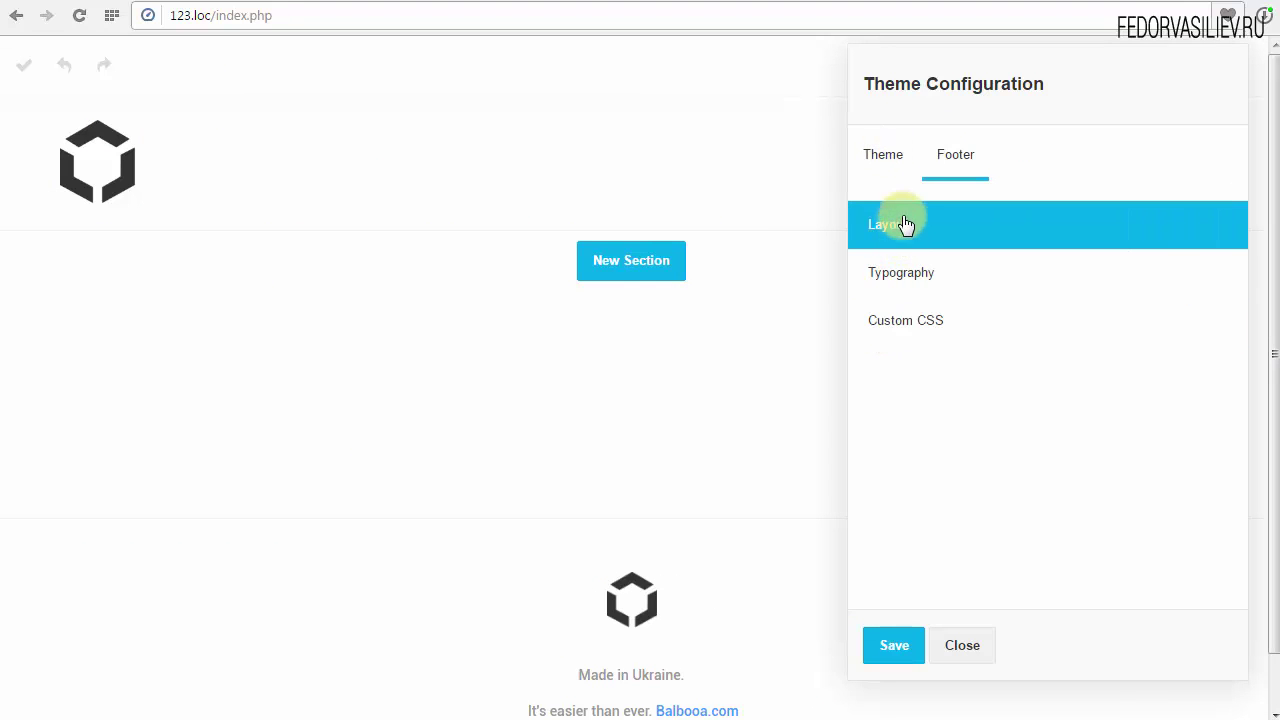
pyautogui.click(898, 230)
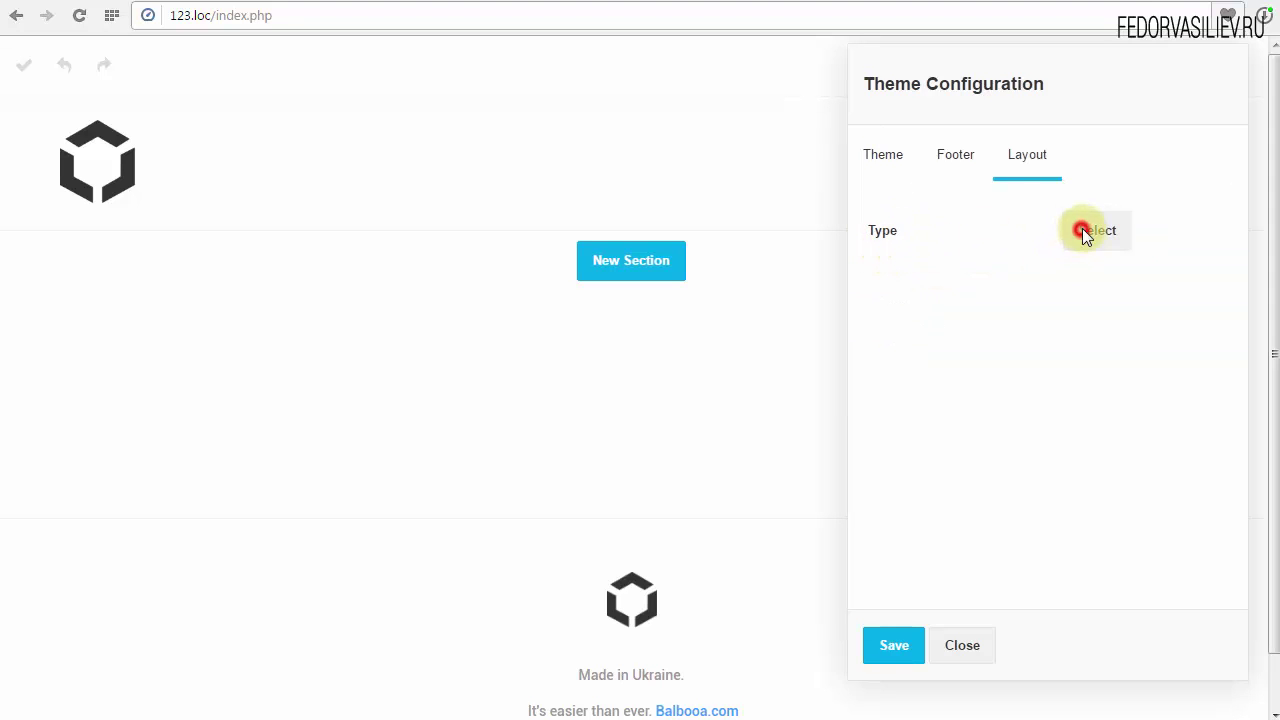
pyautogui.click(1083, 230)
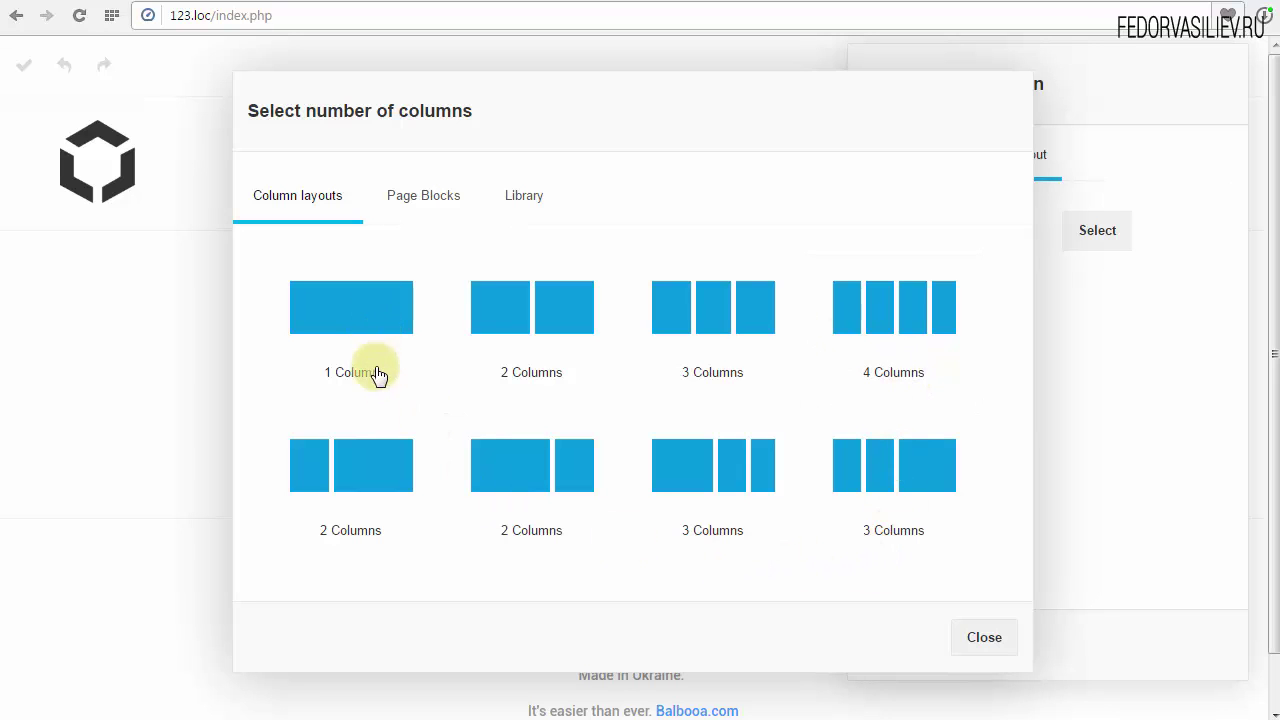
pyautogui.click(432, 199)
pyautogui.click(543, 200)
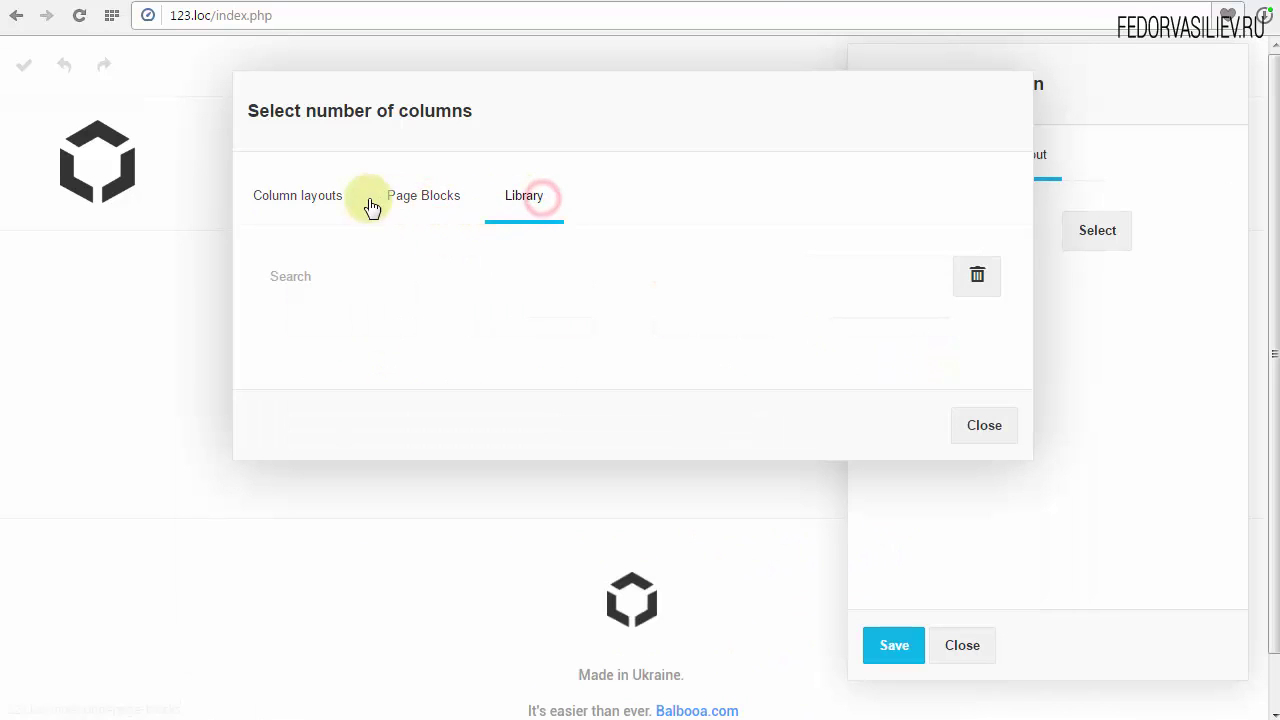
pyautogui.click(296, 197)
pyautogui.click(983, 640)
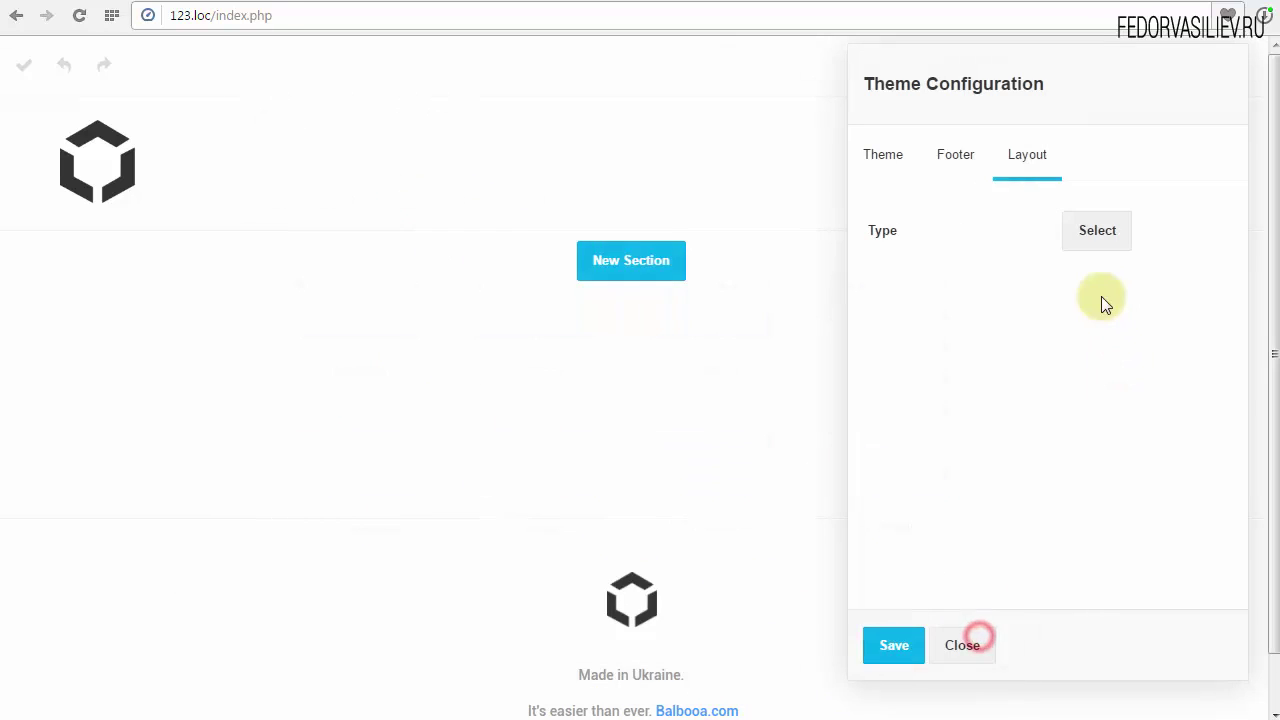
# Examine the footer's paragraph typography settings and return to the list of text styles
pyautogui.click(958, 157)
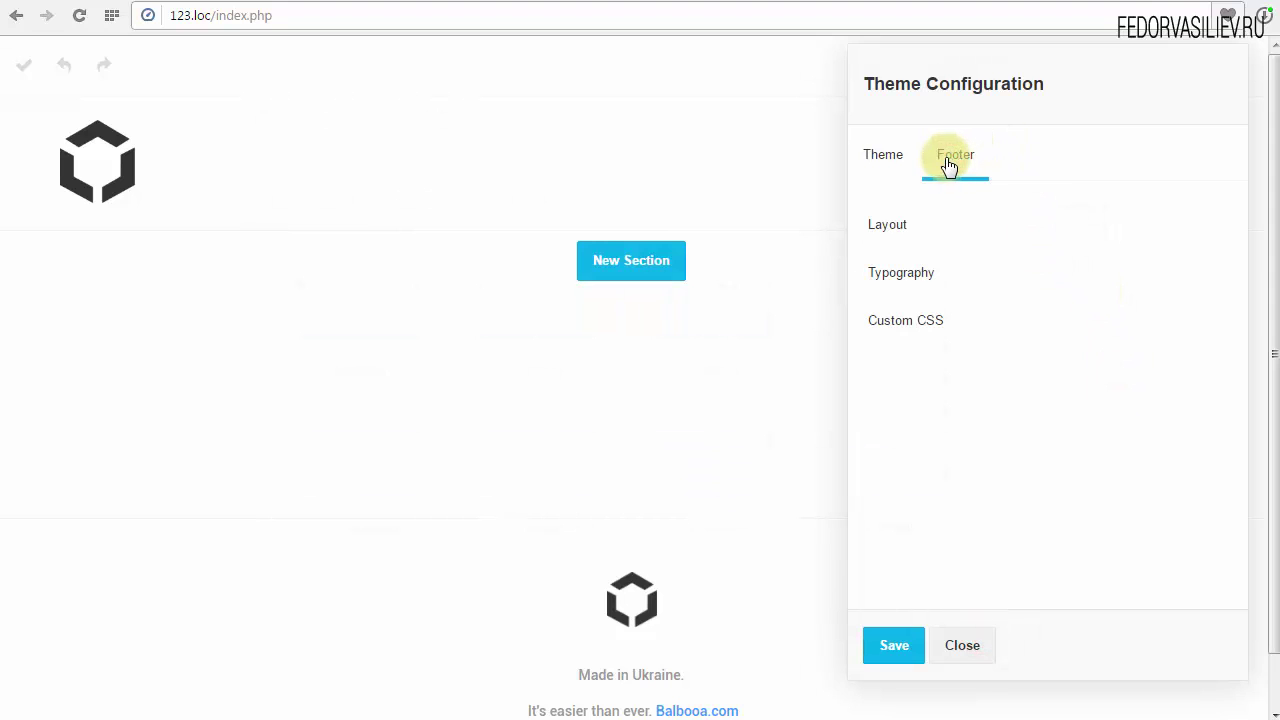
pyautogui.click(905, 271)
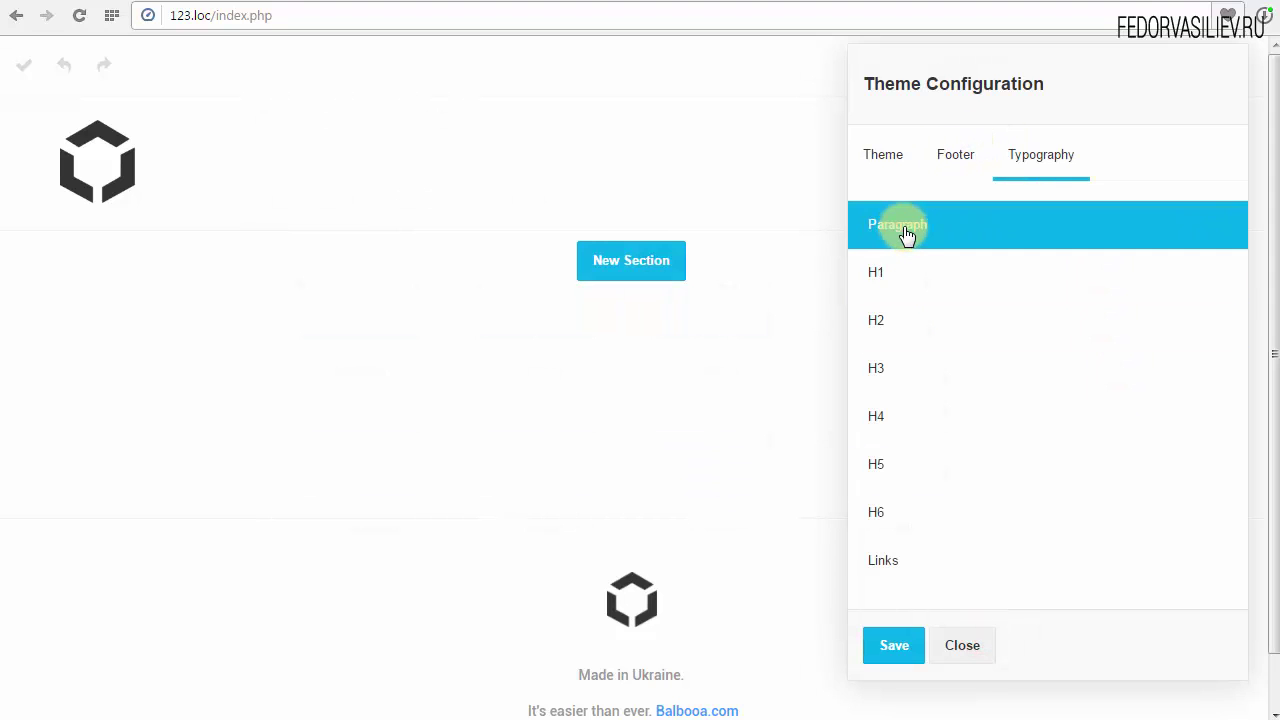
pyautogui.click(903, 224)
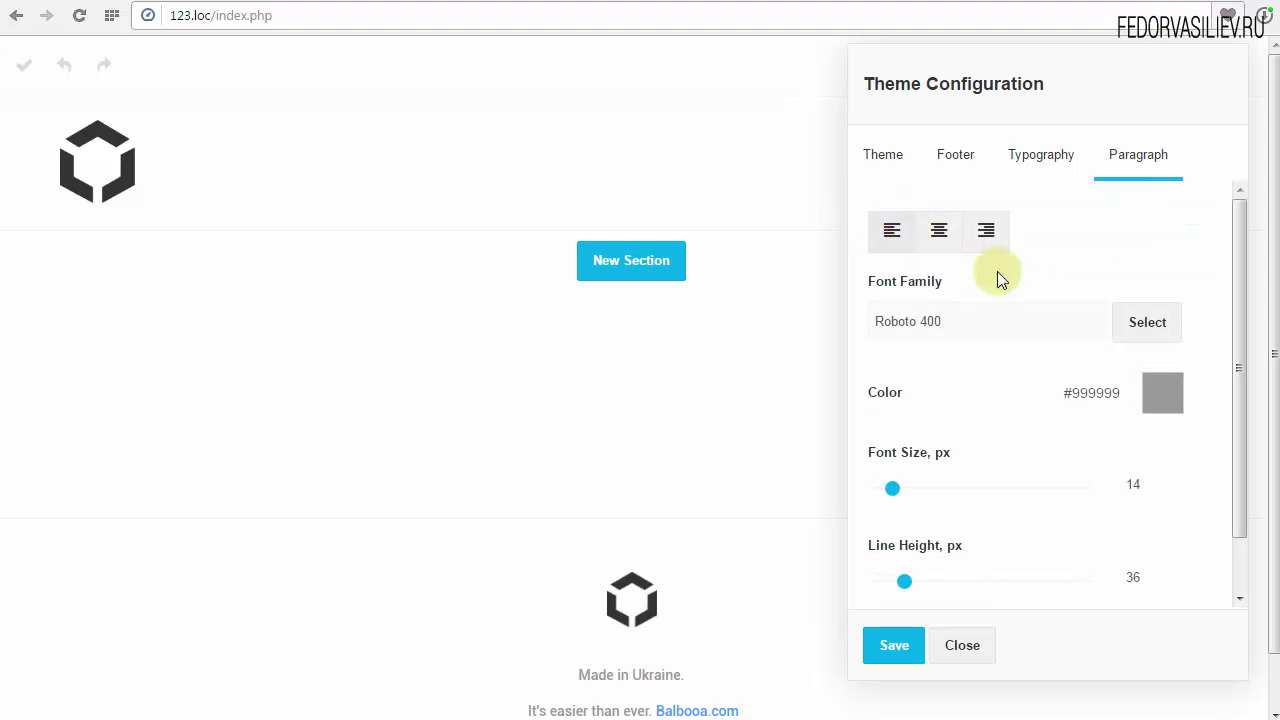
pyautogui.moveTo(1241, 341); pyautogui.dragTo(1214, 249)
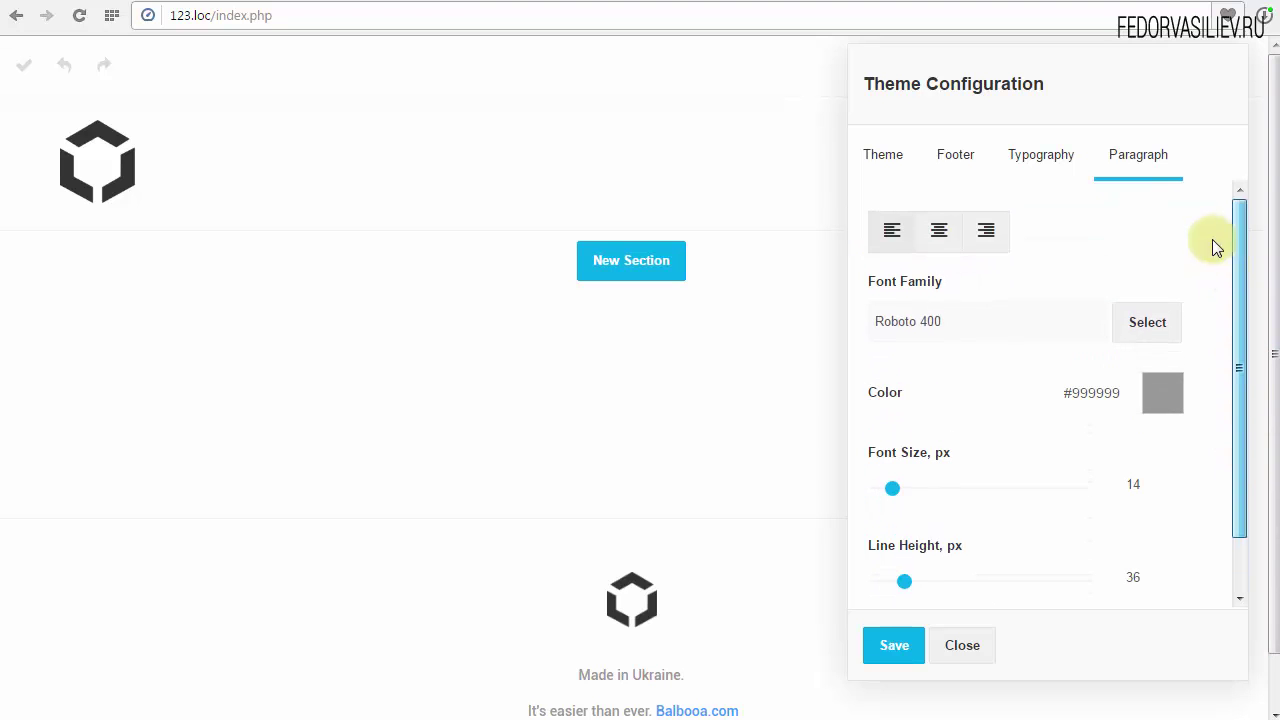
pyautogui.click(1051, 155)
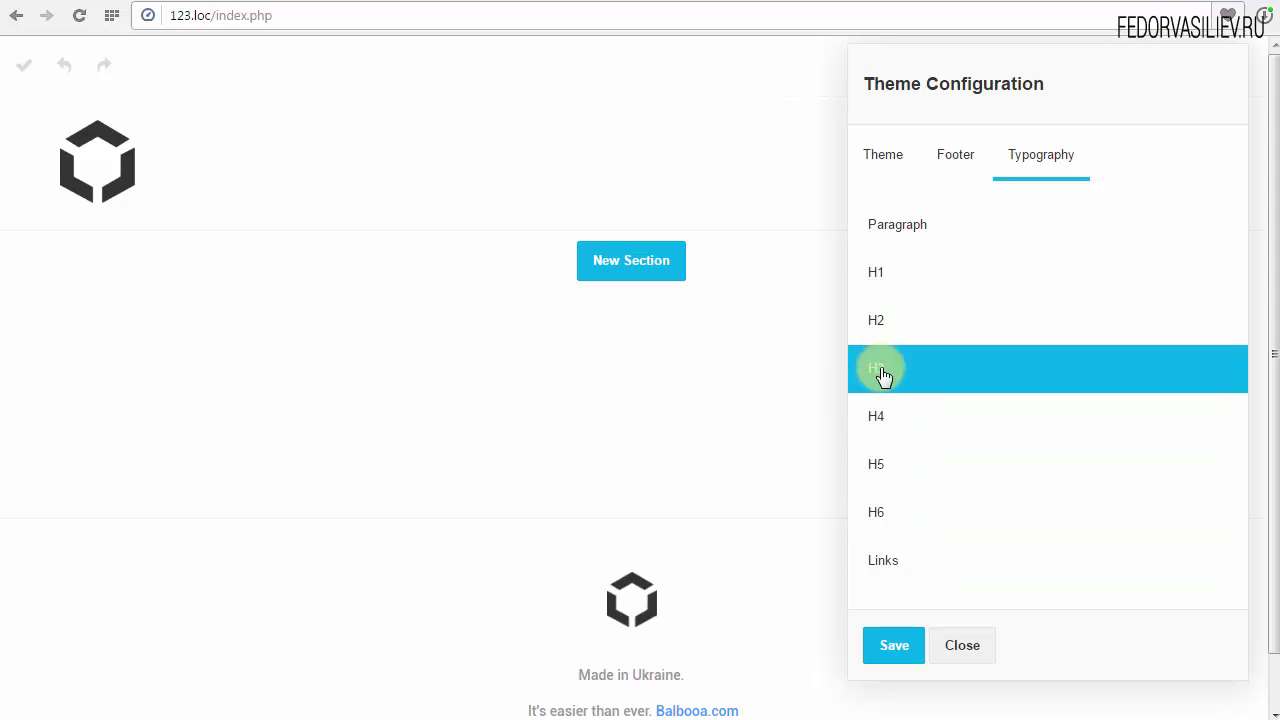
# Examine the normal and hover colour settings for footer links and return to the footer options
pyautogui.click(879, 566)
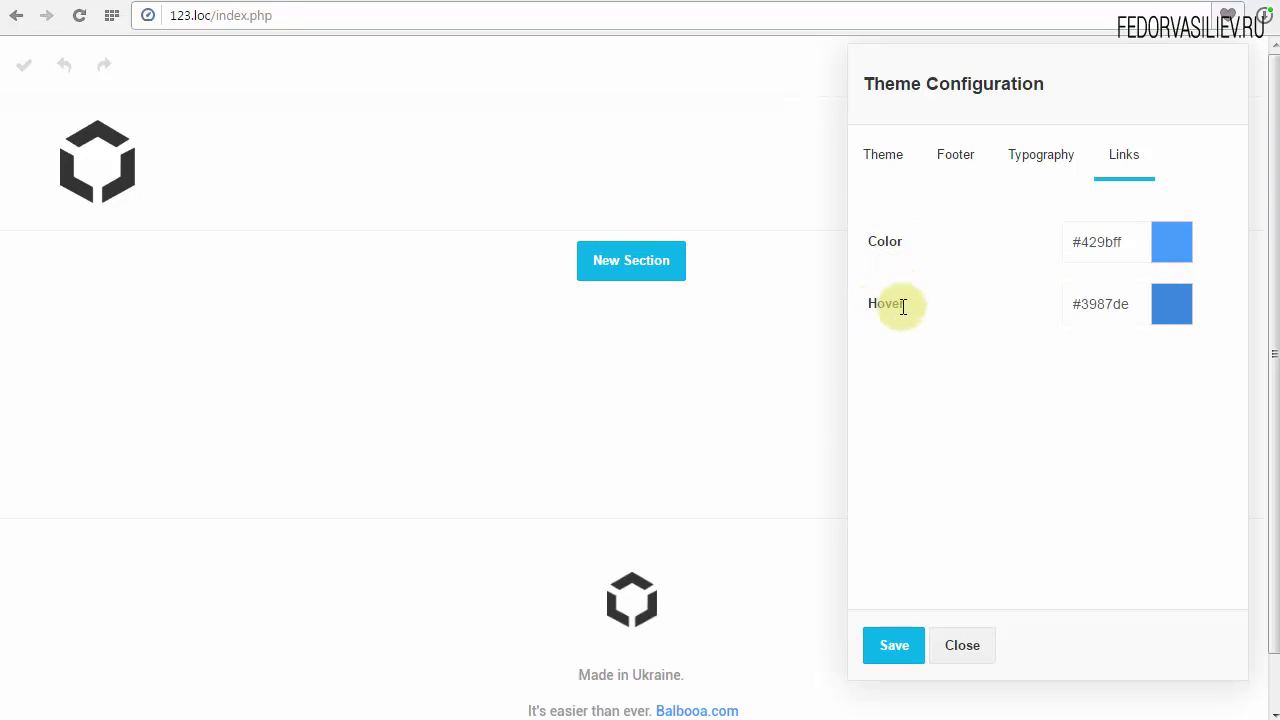
pyautogui.moveTo(904, 303); pyautogui.dragTo(866, 303)
pyautogui.moveTo(905, 241); pyautogui.dragTo(866, 241)
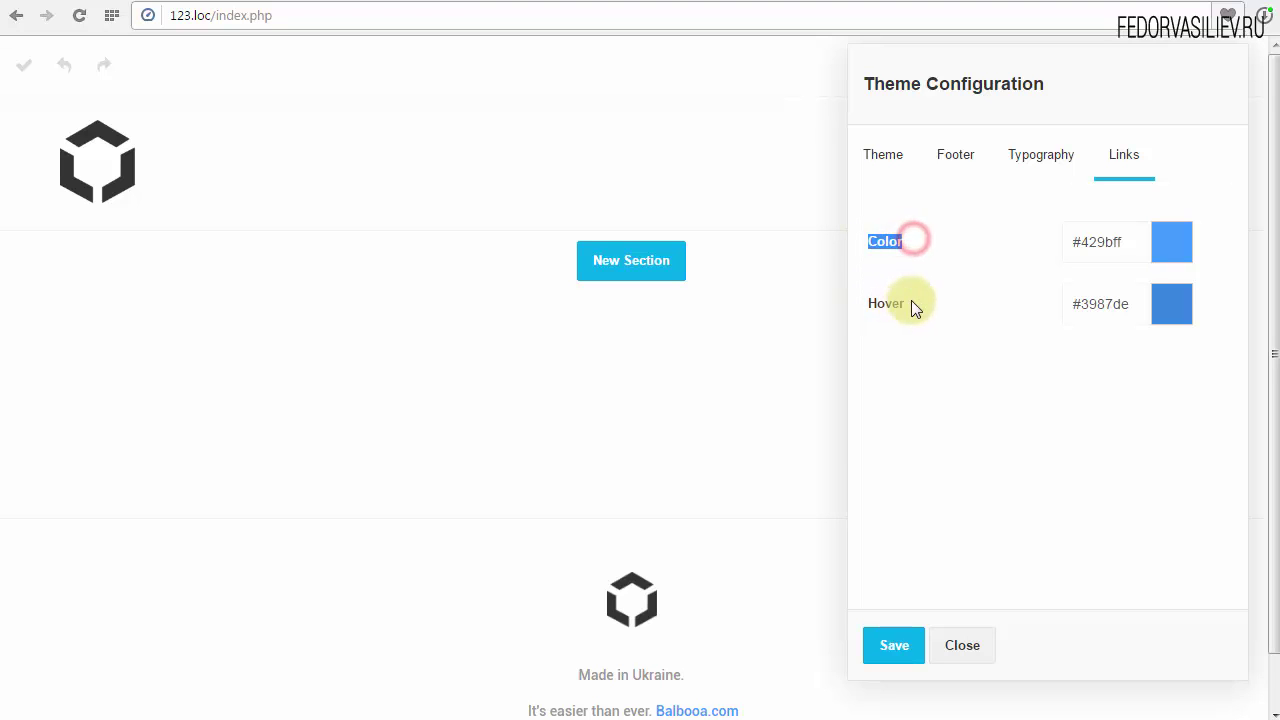
pyautogui.click(930, 286)
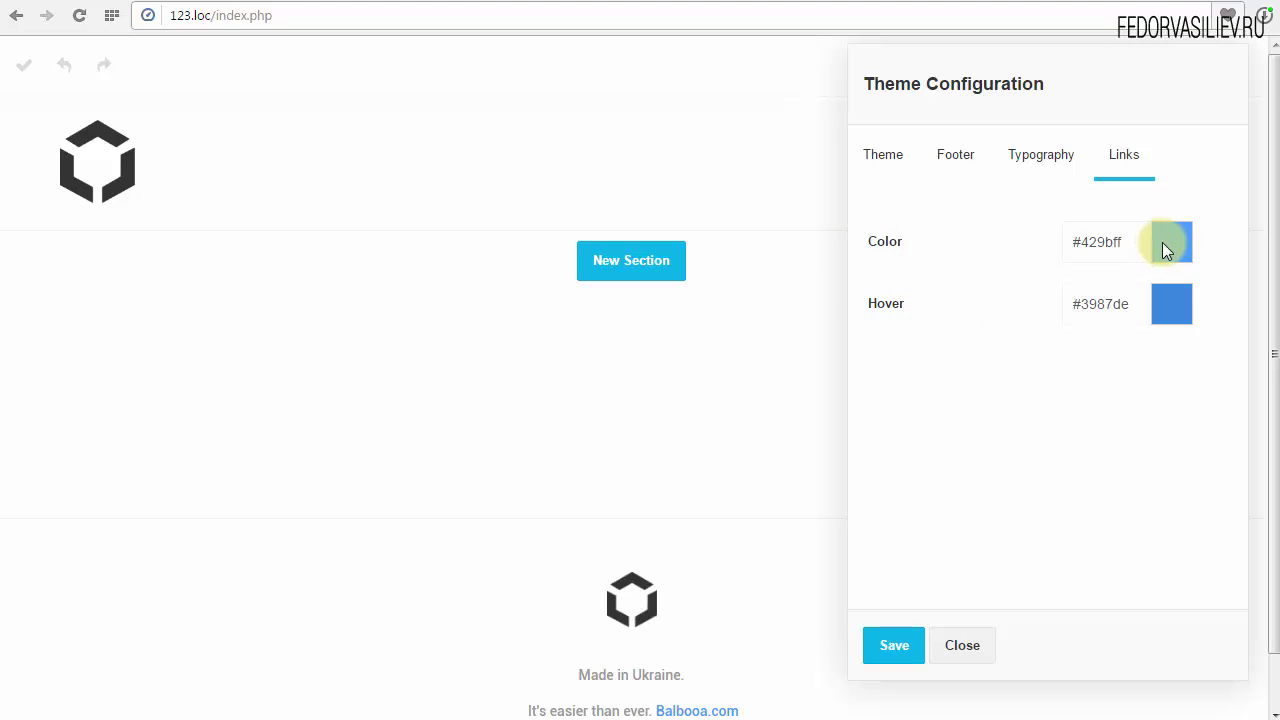
pyautogui.moveTo(871, 300); pyautogui.dragTo(917, 309)
pyautogui.click(956, 166)
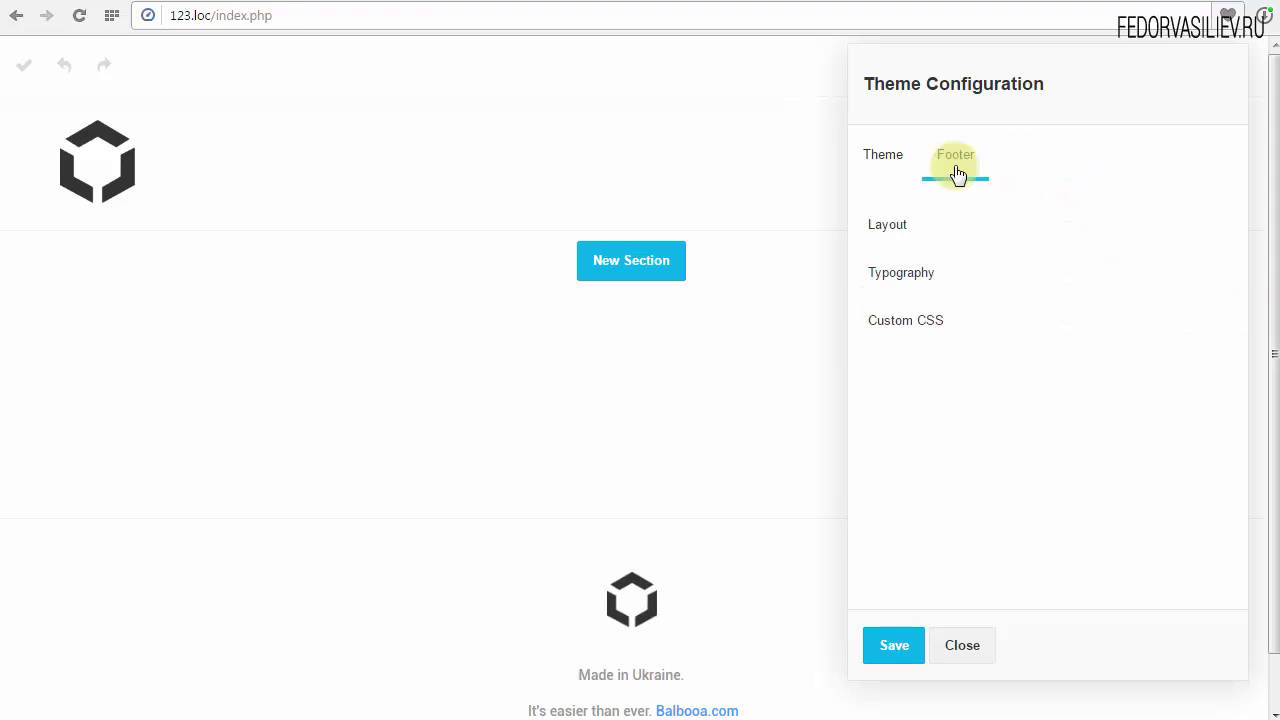
# Examine the footer's custom CSS settings, return to the main theme options, and close the theme configuration without saving
pyautogui.click(899, 330)
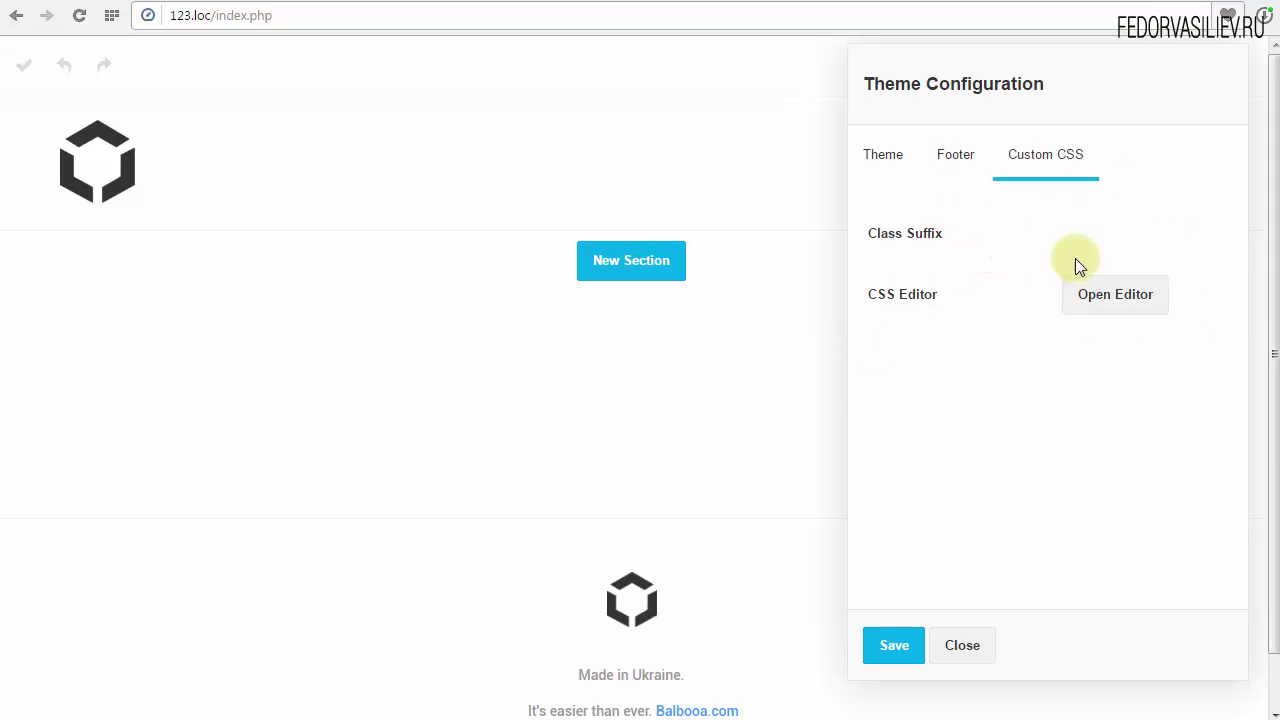
pyautogui.click(886, 170)
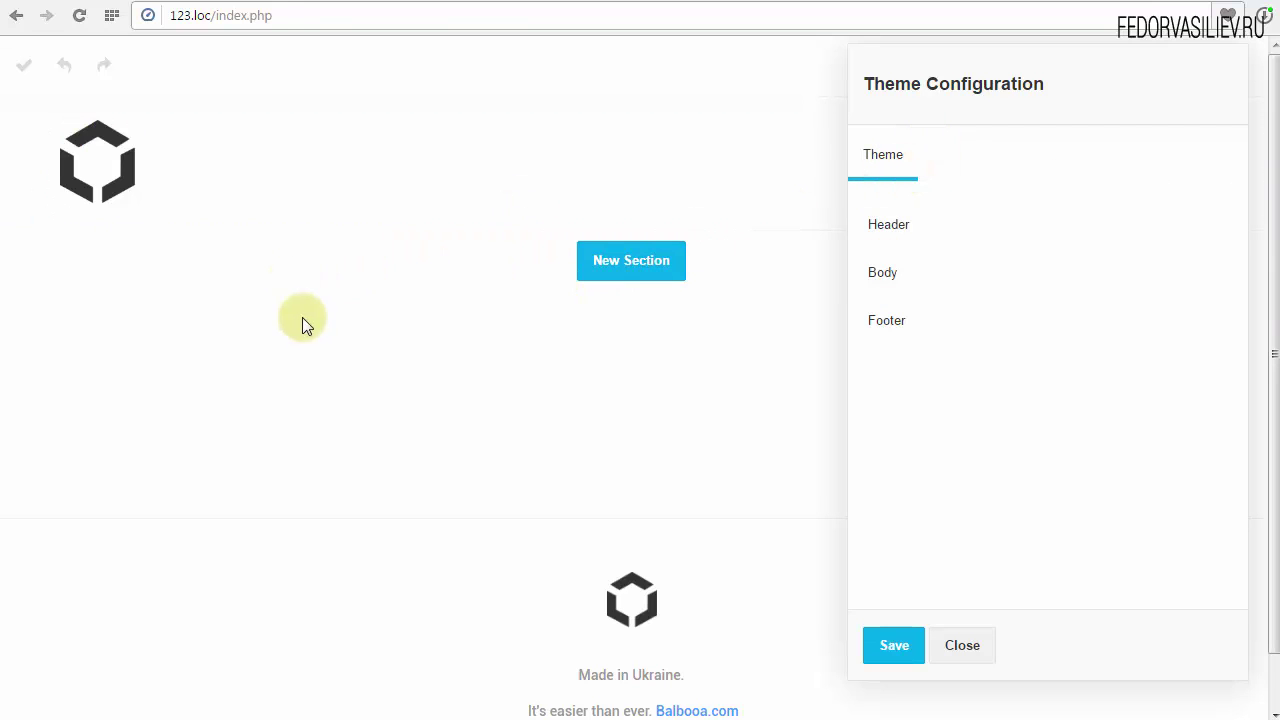
pyautogui.click(965, 647)
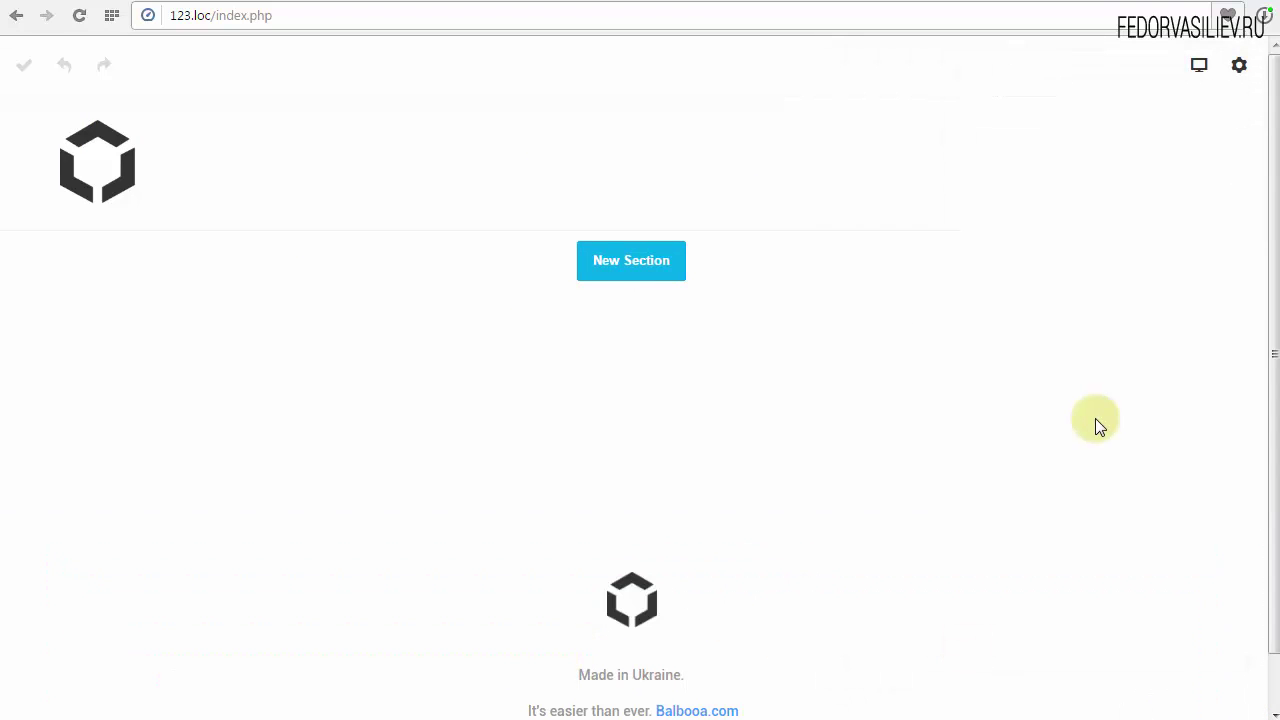
pyautogui.moveTo(1273, 530); pyautogui.dragTo(1260, 414)
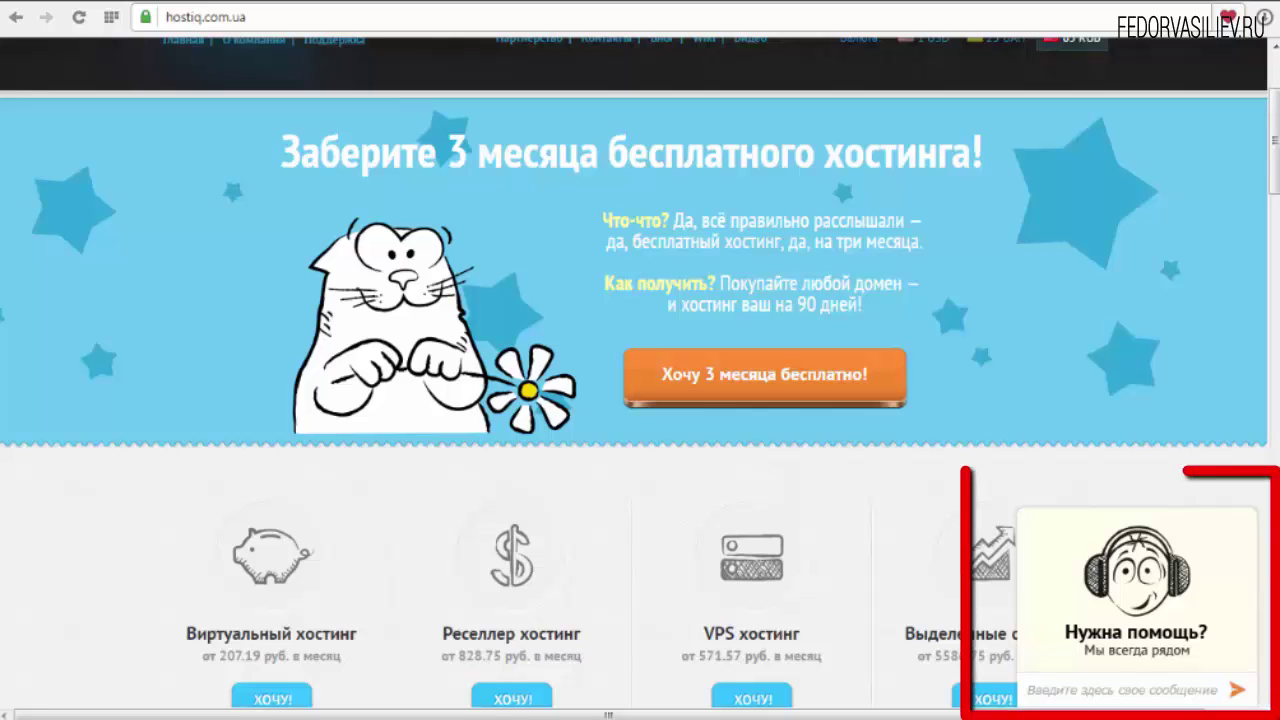
# View the support chat form on the hostiq.com.ua hosting site and minimise it without sending a message
pyautogui.click(1127, 634)
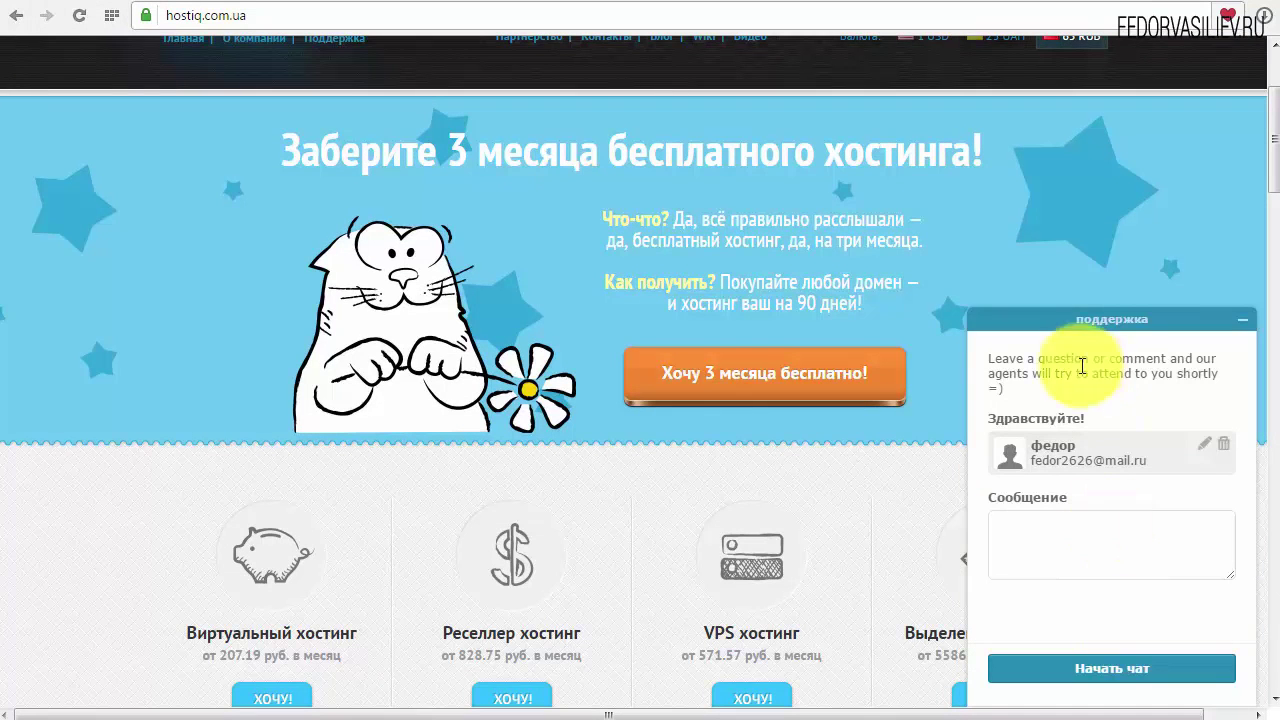
pyautogui.click(1232, 316)
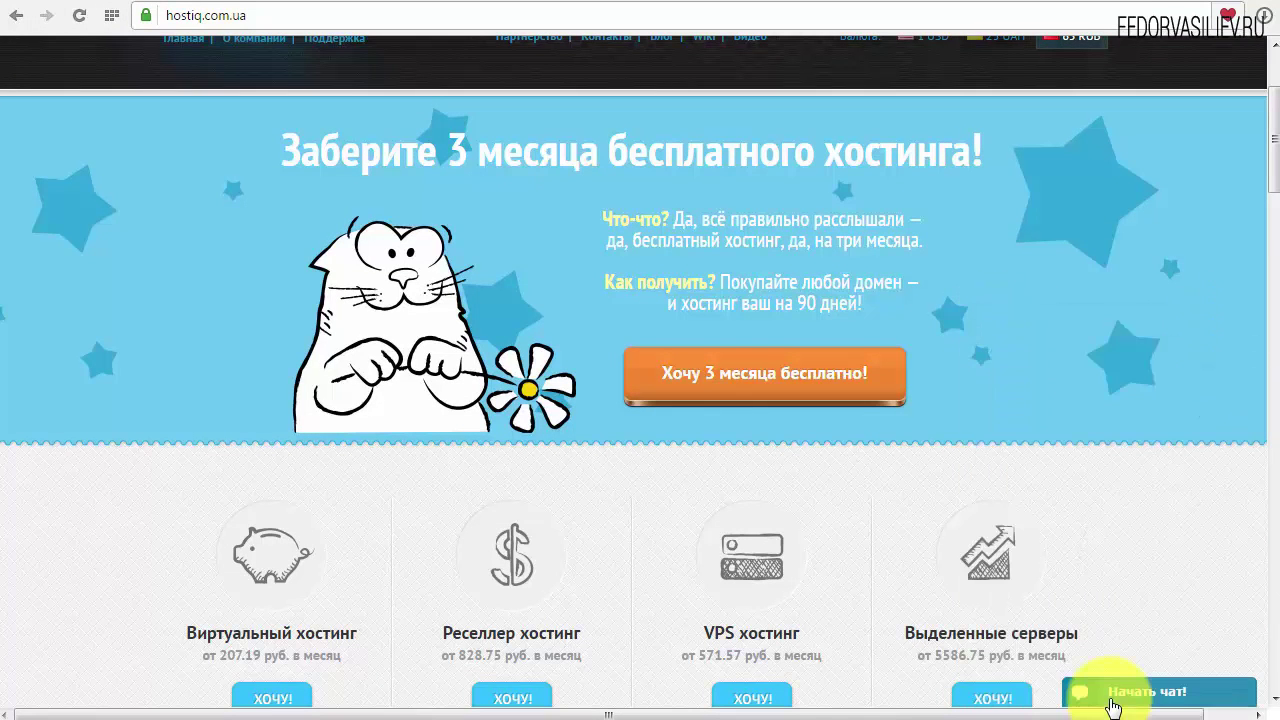